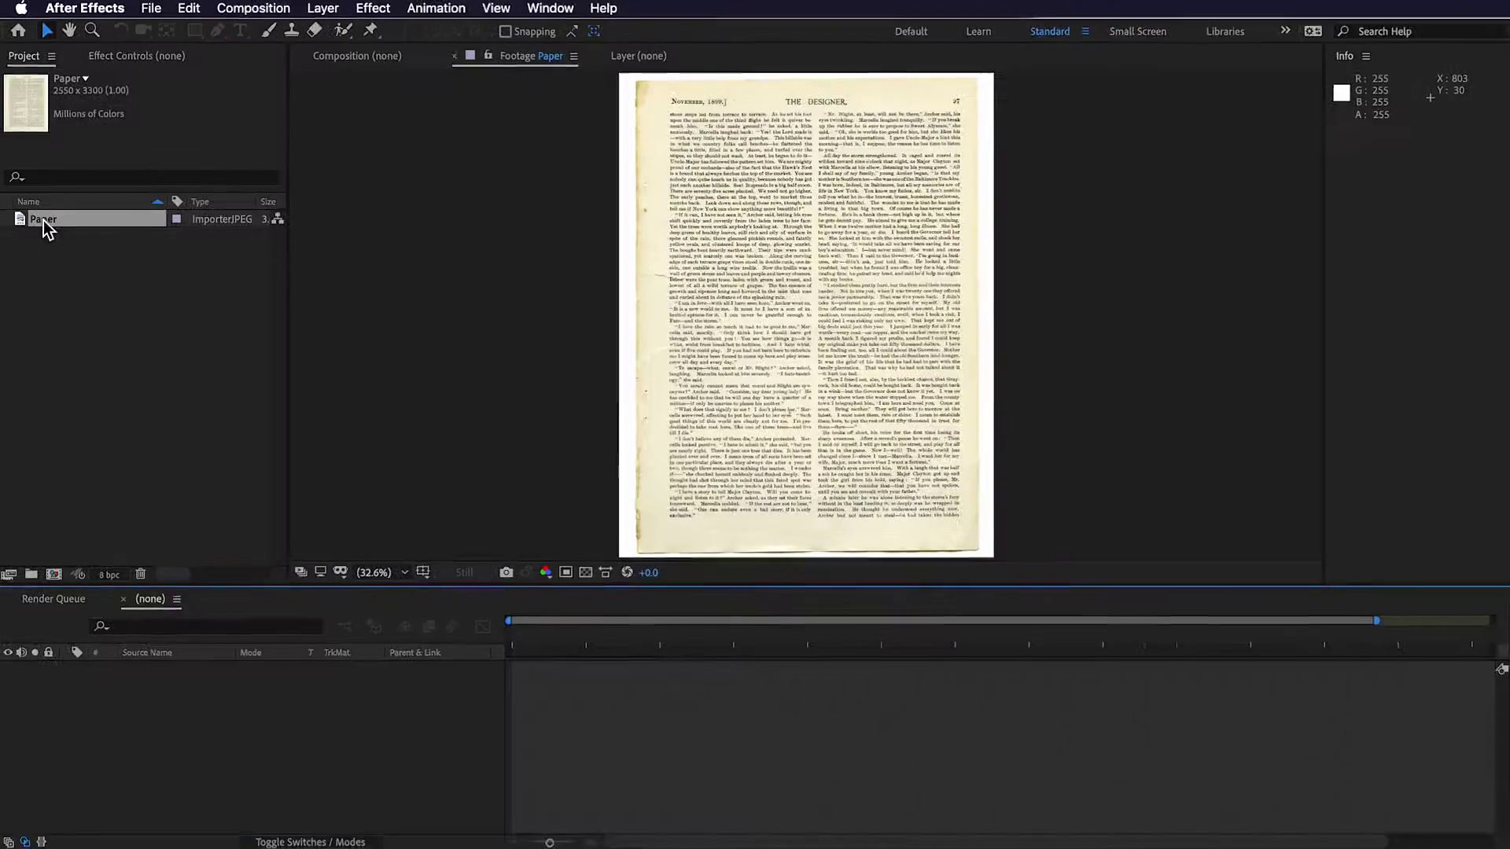
Create the Paper 2 composition from the Paper footage and zoom the view to 25%.
right_click(48, 222)
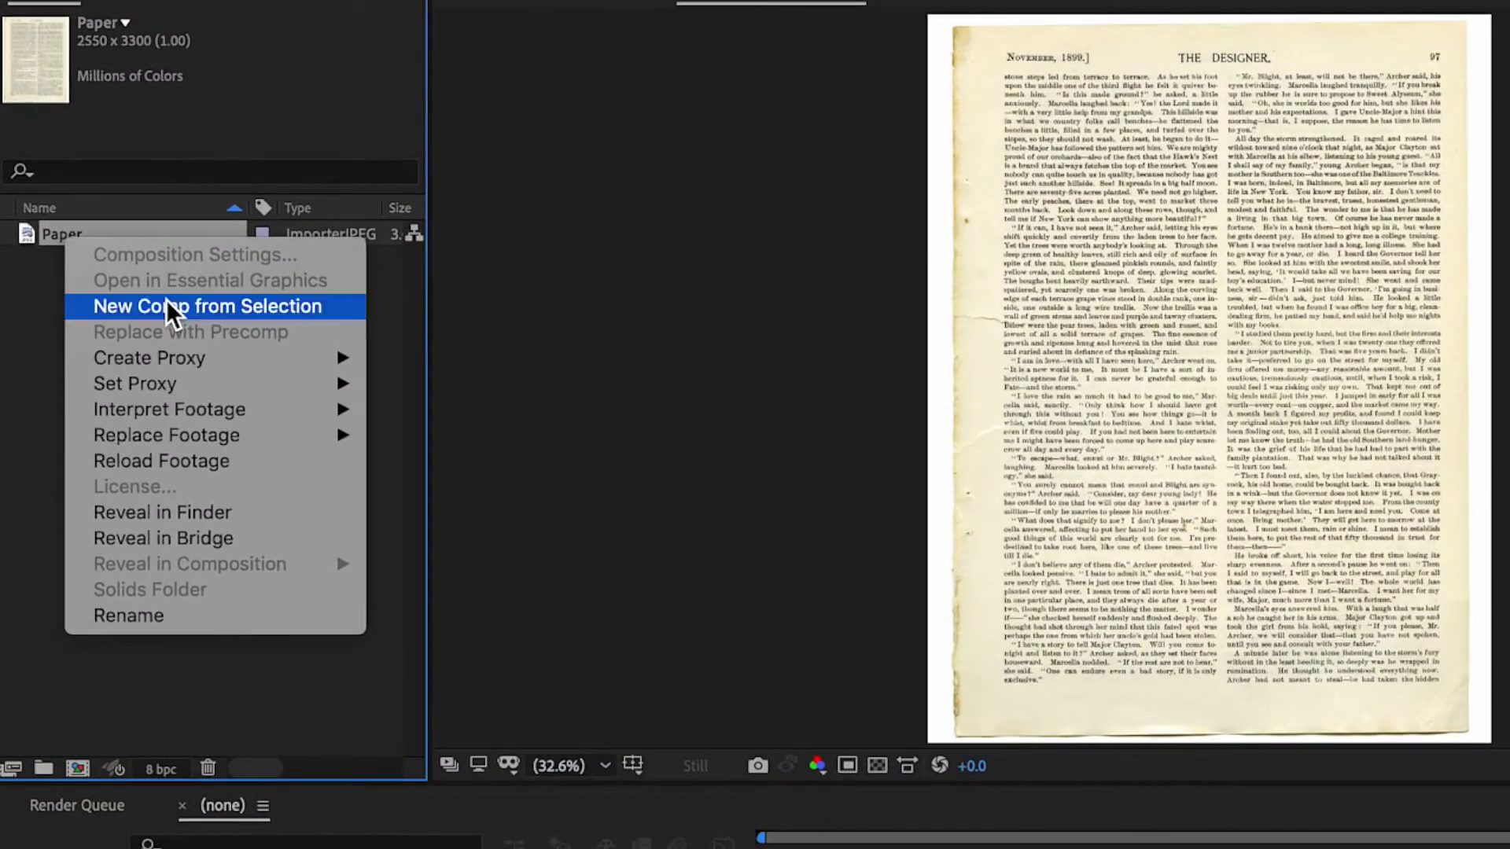
left_click(122, 289)
key("comma")
key("comma")
key("comma")
key("comma")
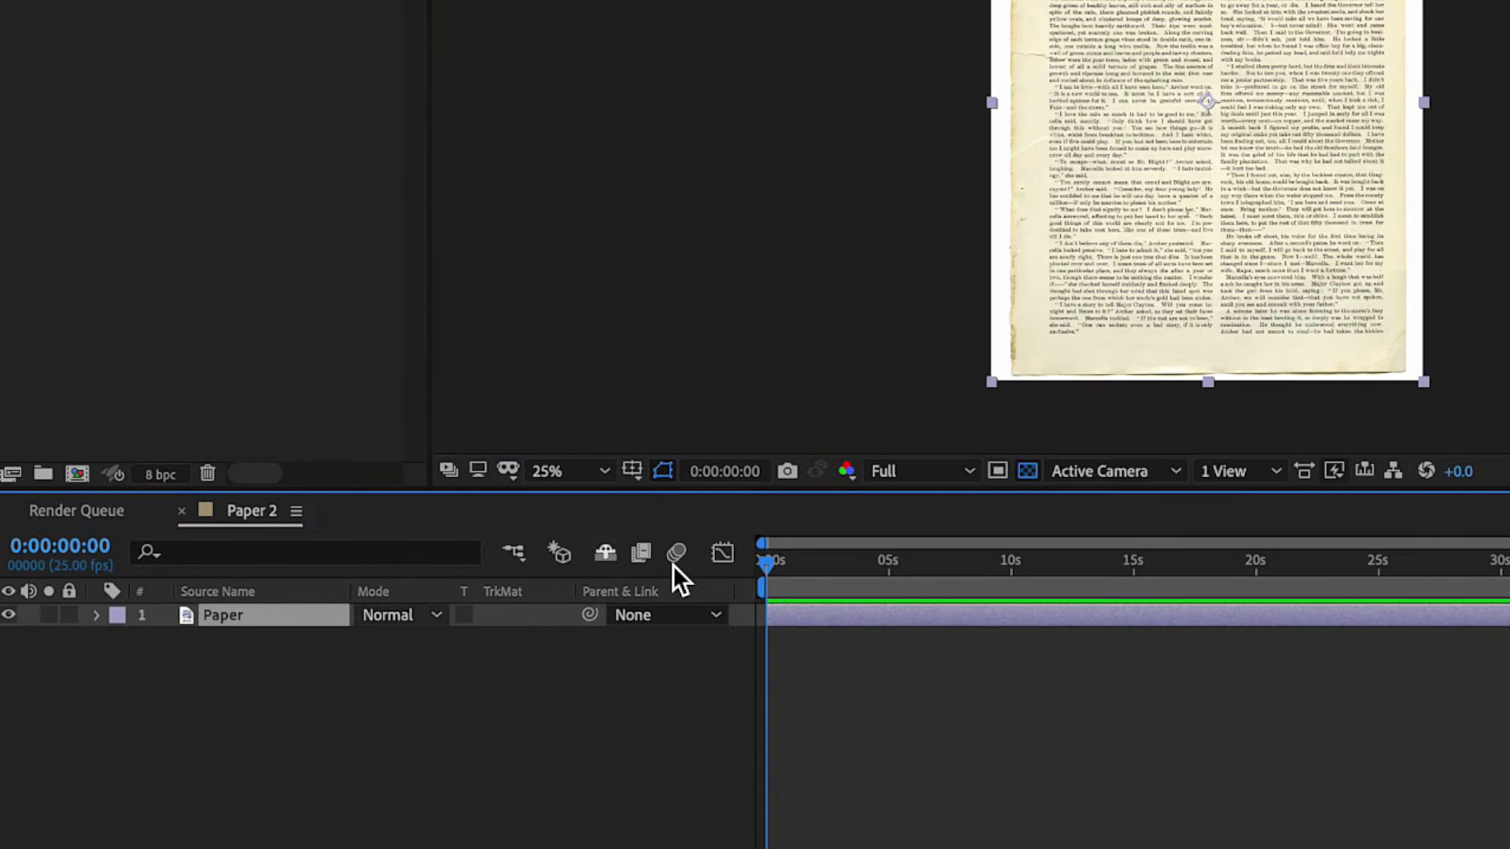
Add a full-size 2550 × 3300 yellow (FFE300) solid layer above the page.
right_click(250, 664)
right_click(195, 662)
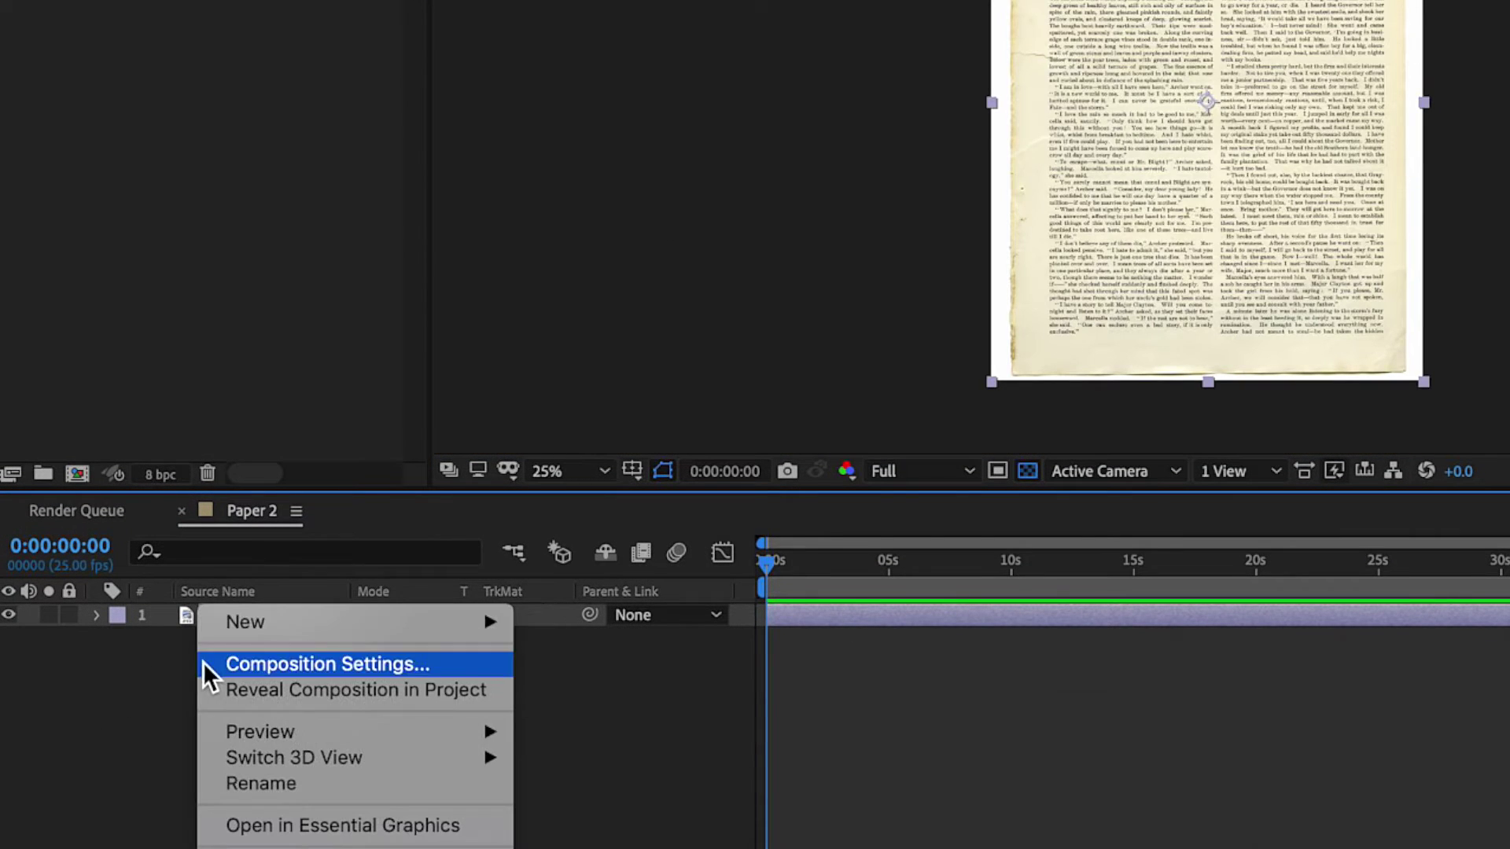
mouse_move(456, 621)
left_click(606, 684)
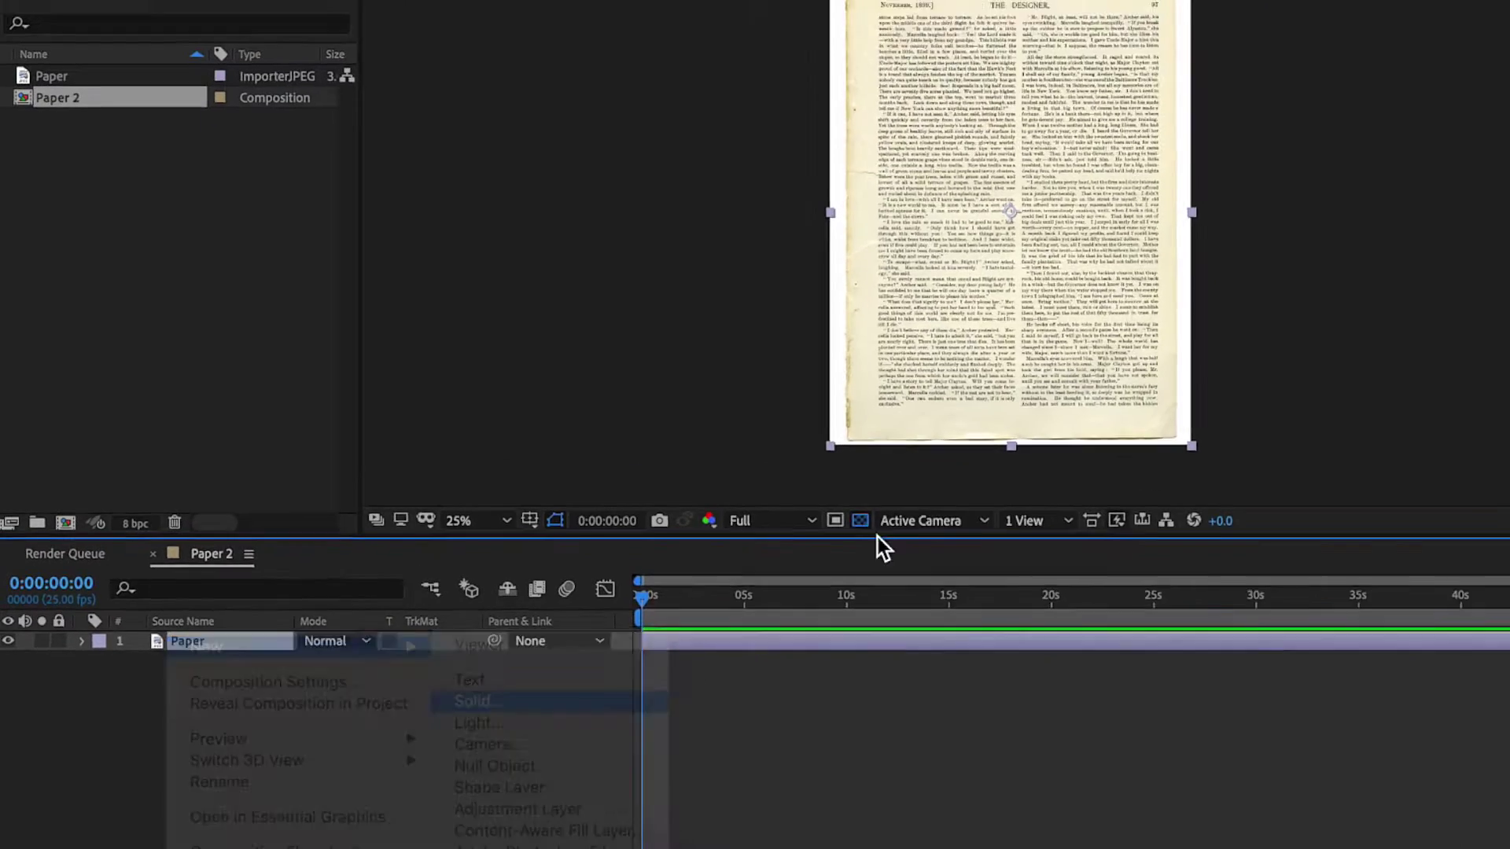
left_click(1122, 270)
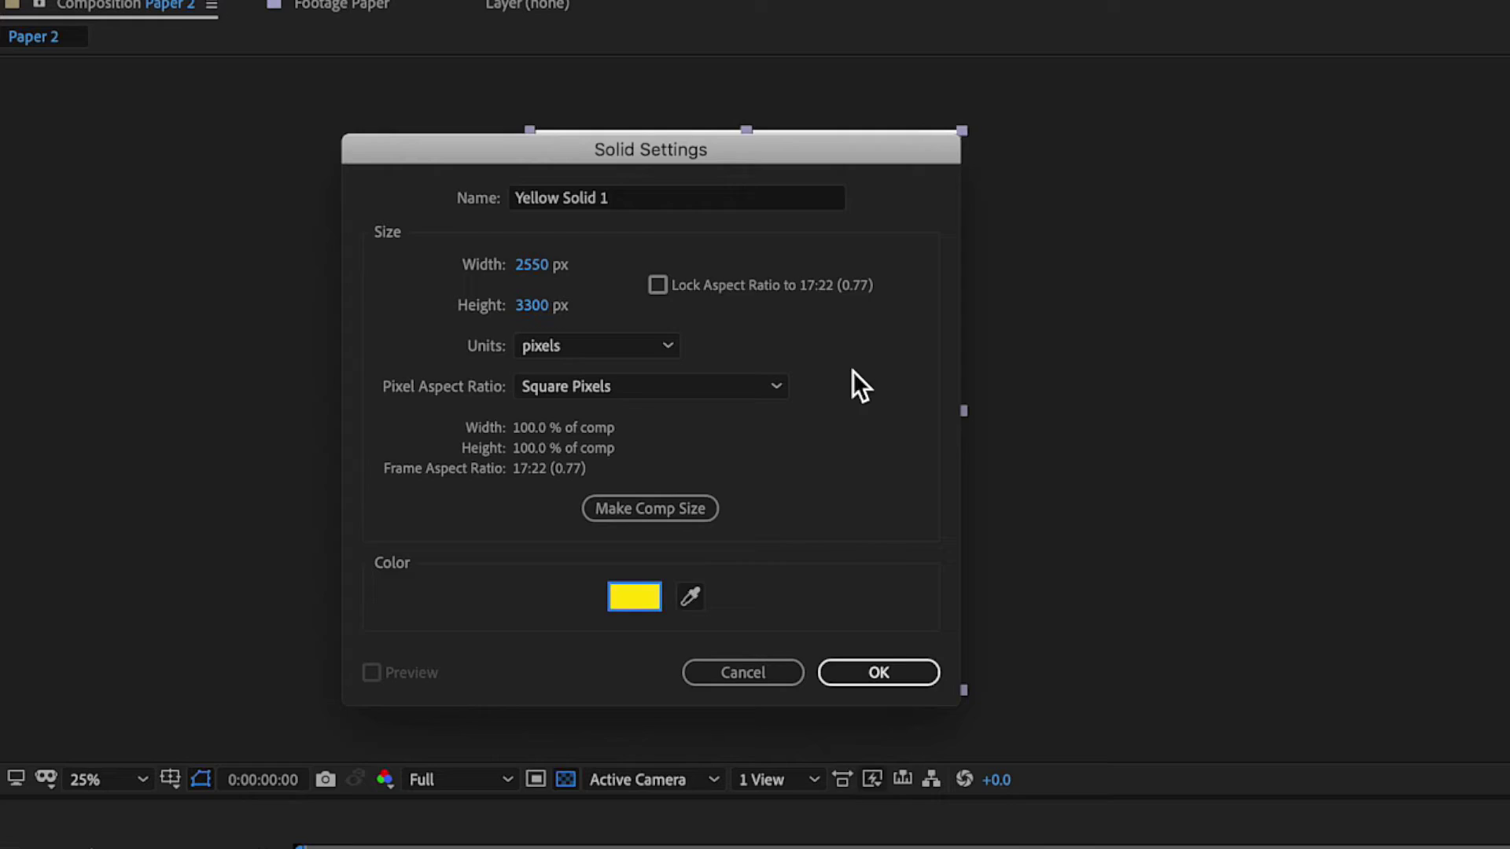
left_click(888, 674)
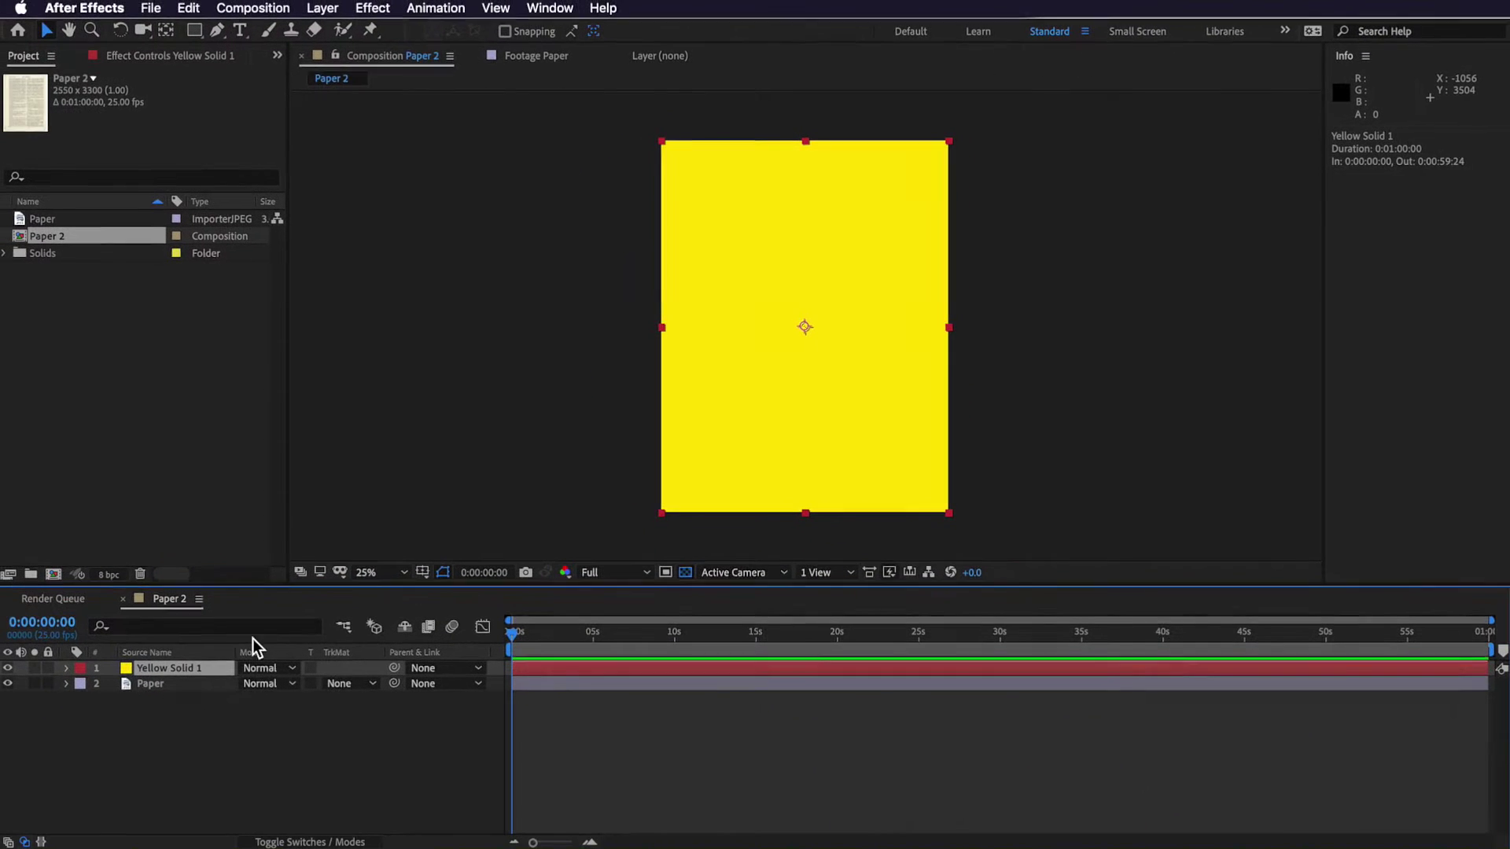
Apply Generate > Stroke to Yellow Solid 1, then hide the layer to reveal the page.
left_click(374, 10)
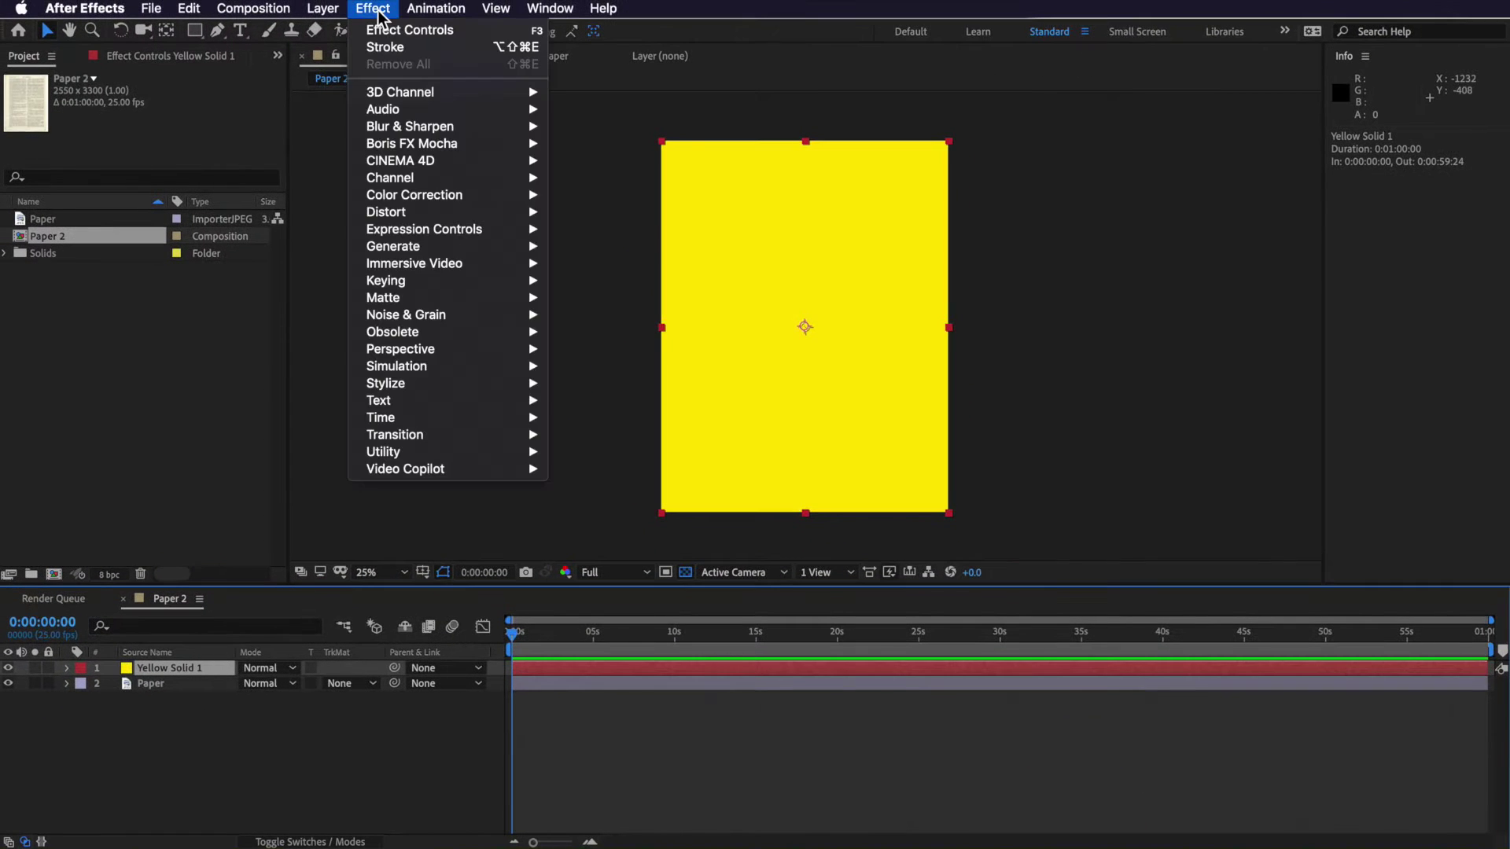
mouse_move(523, 253)
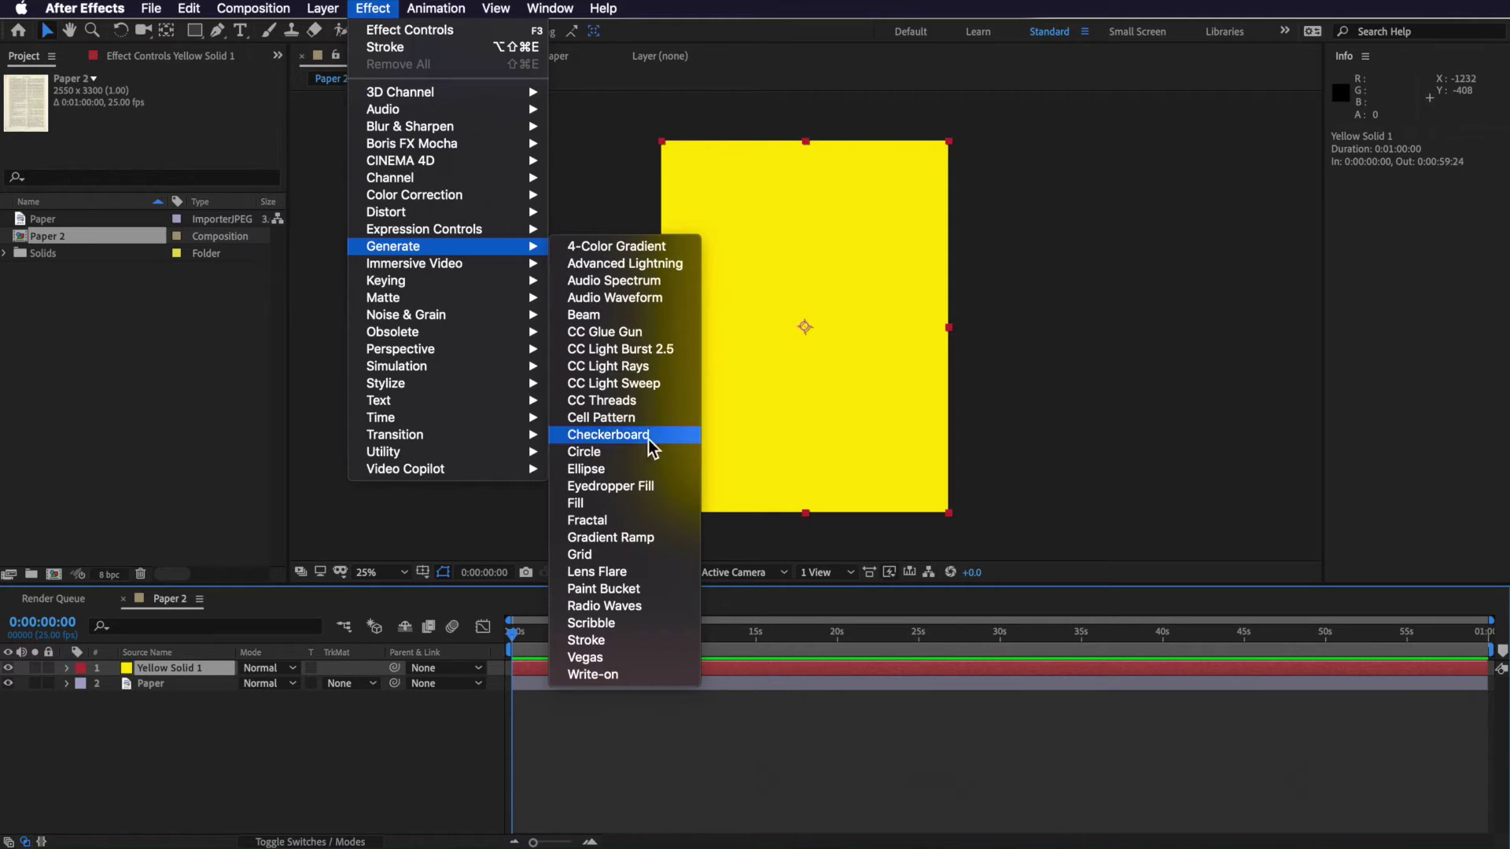
left_click(598, 641)
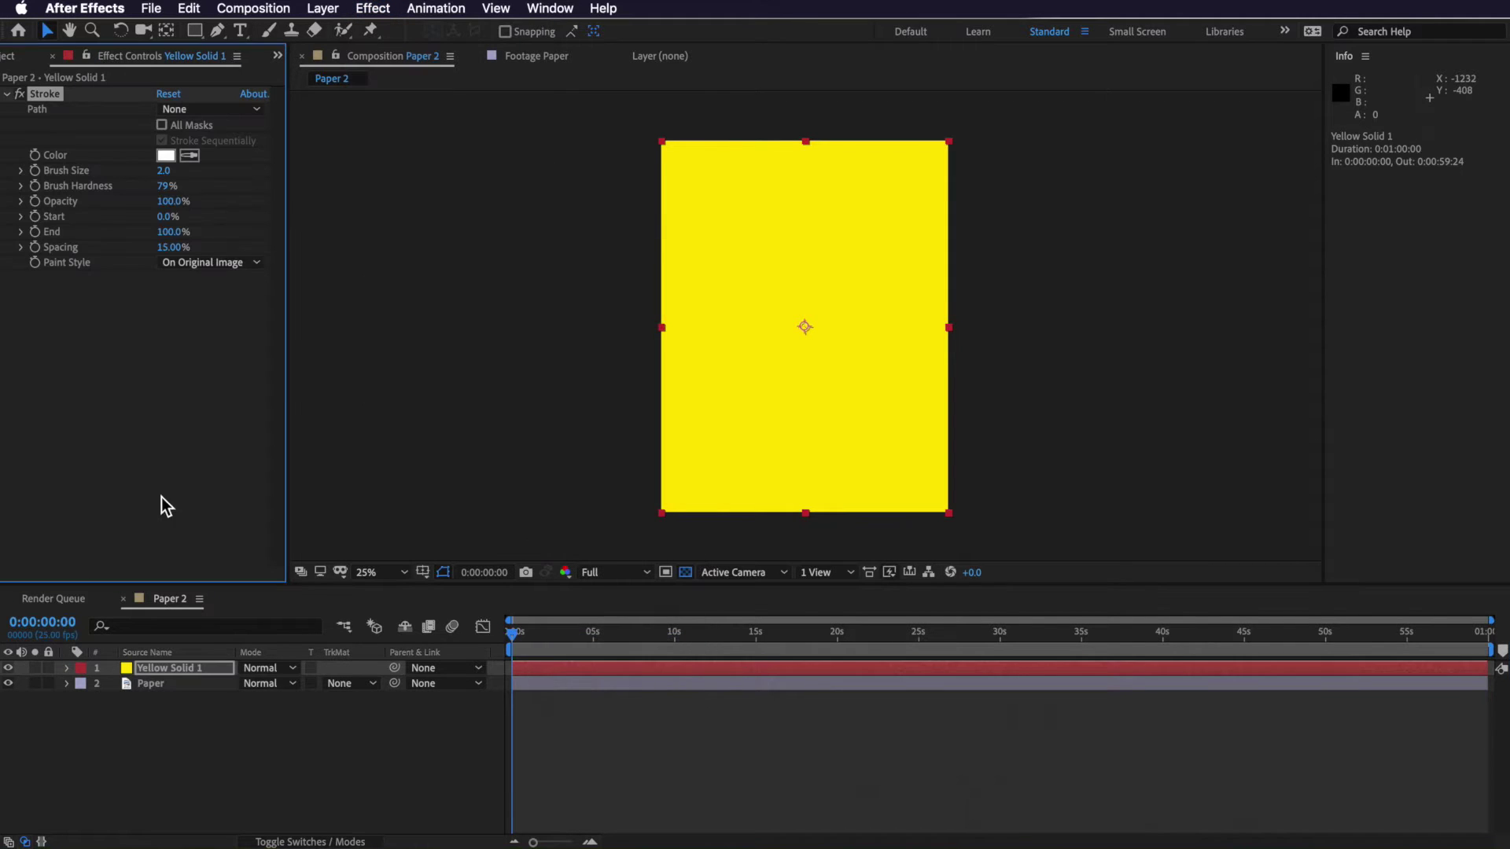
left_click(9, 667)
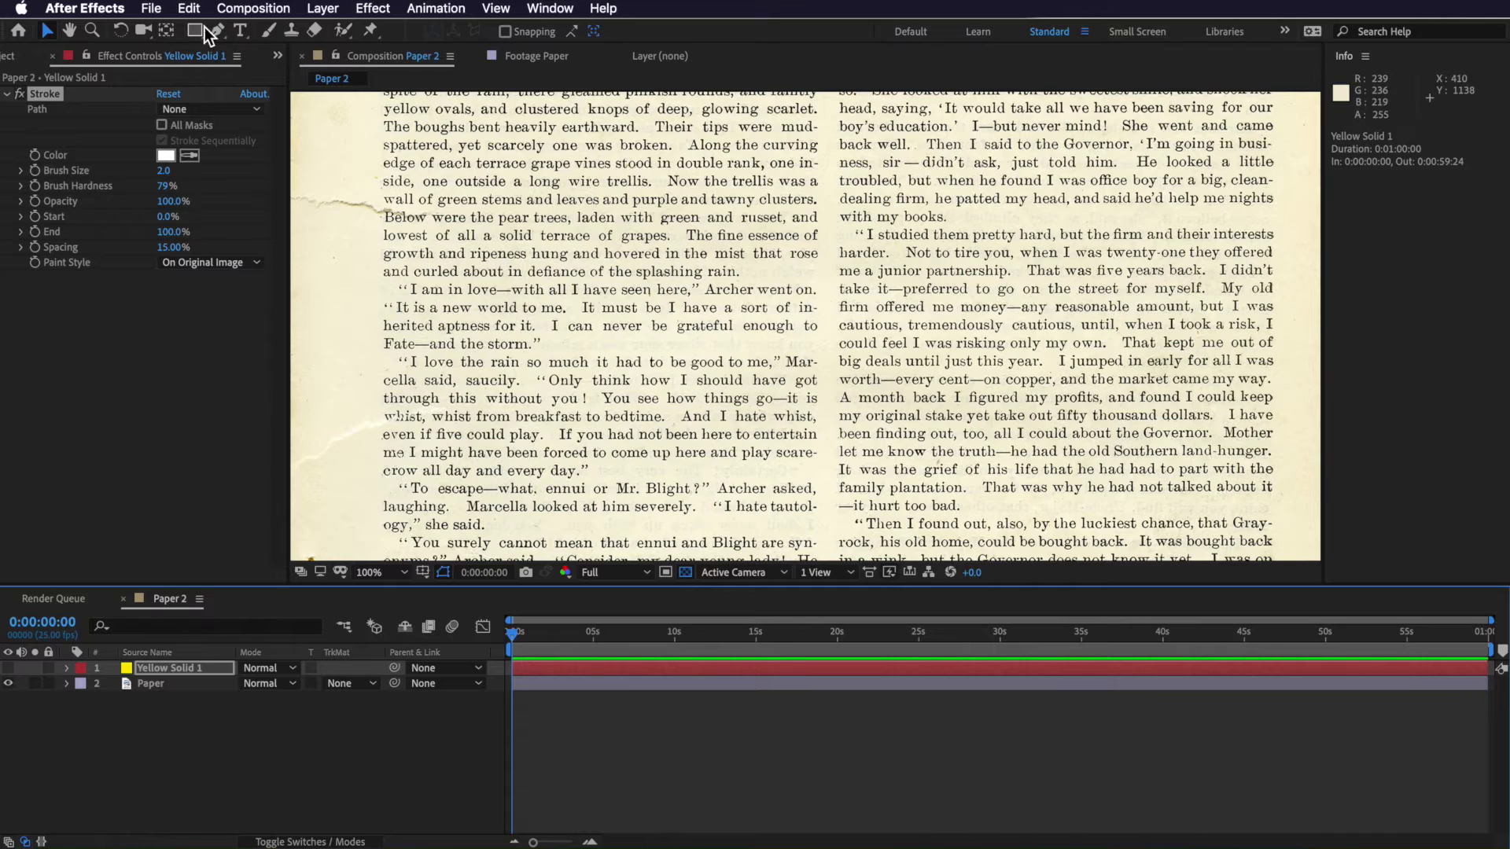
Trace an 8-vertex Mask 1 along the 'Below were the pear trees' line, then unhide the solid.
left_click(215, 31)
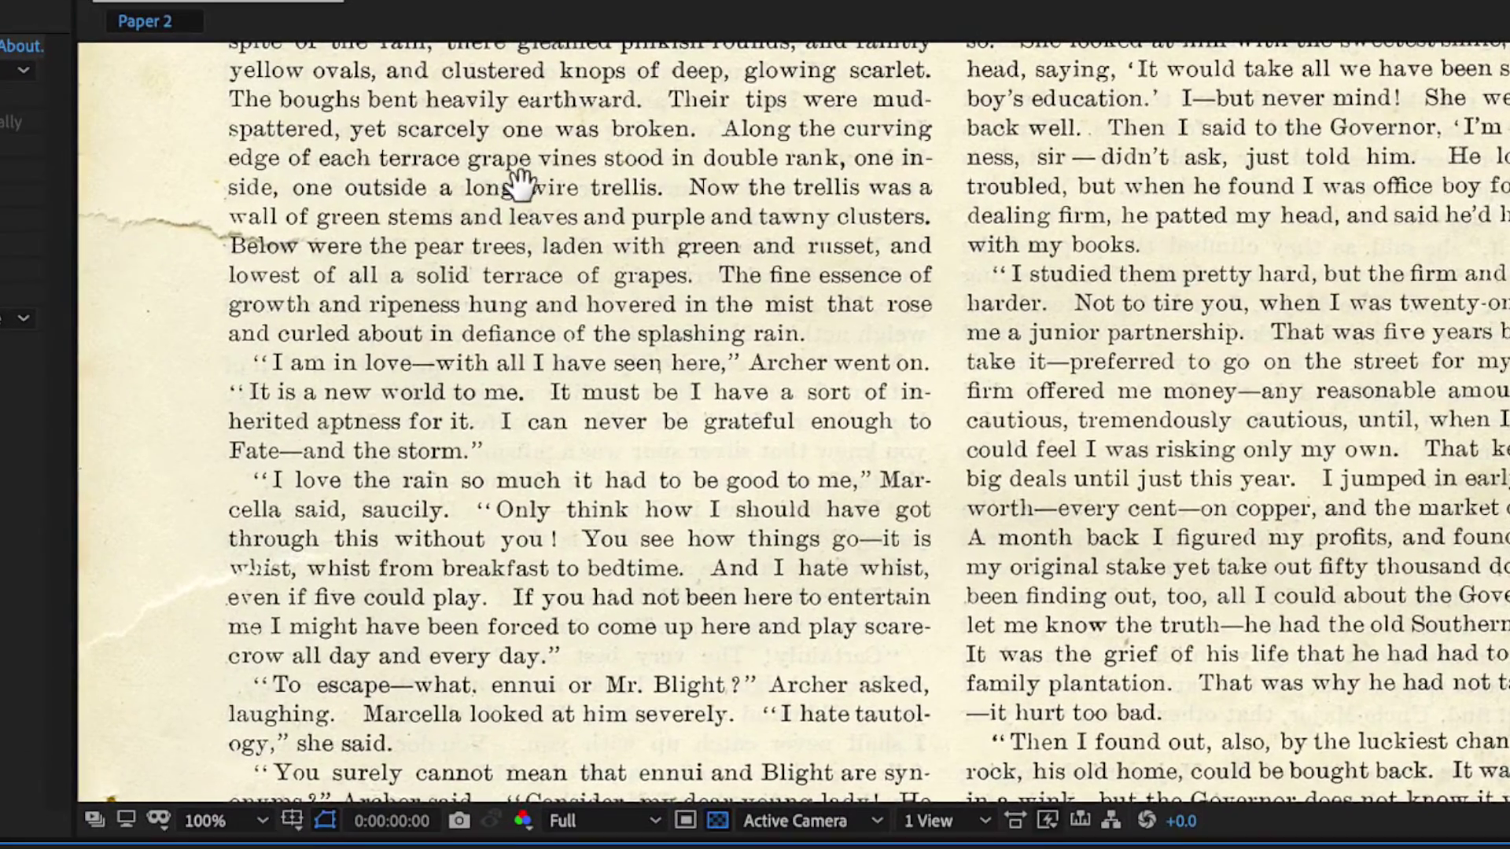
left_click_drag(520, 185, 629, 228)
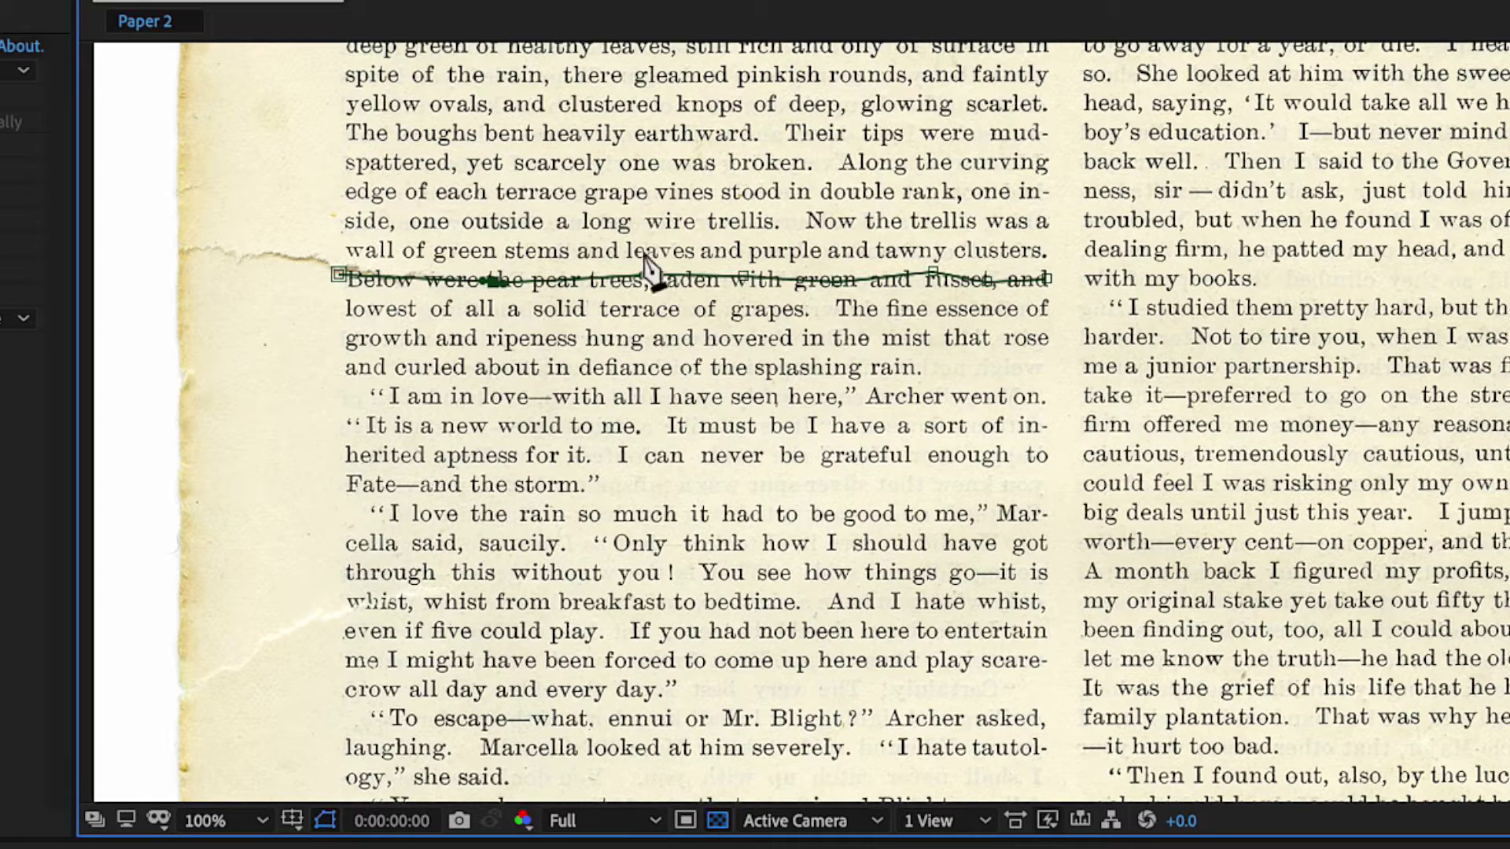
left_click(645, 275)
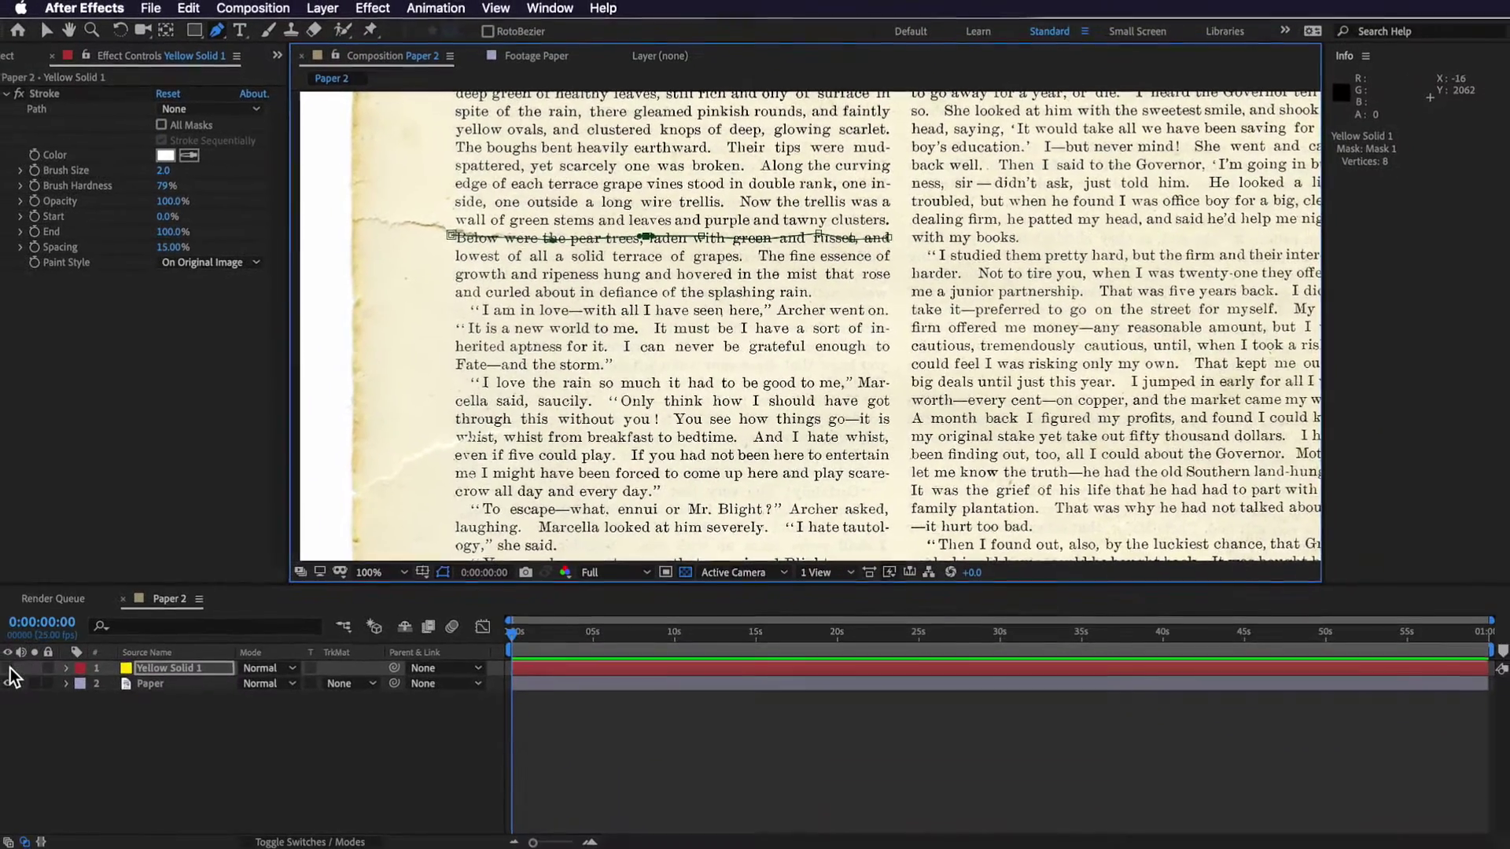
left_click(10, 668)
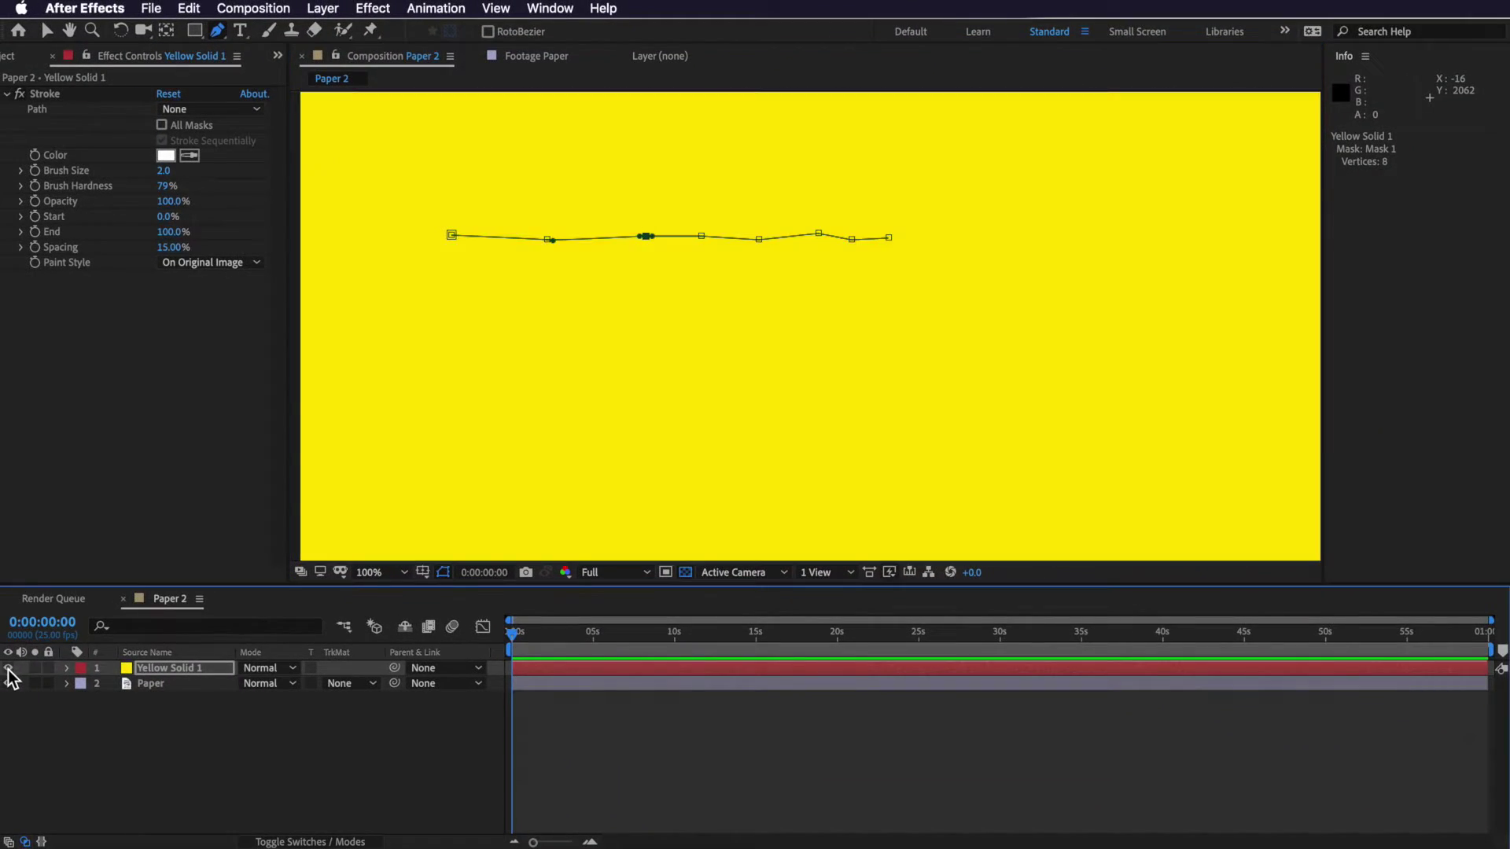
Set the Stroke to follow Mask 1, On Transparent, brush size 22.6, sampled yellow colour.
left_click(209, 109)
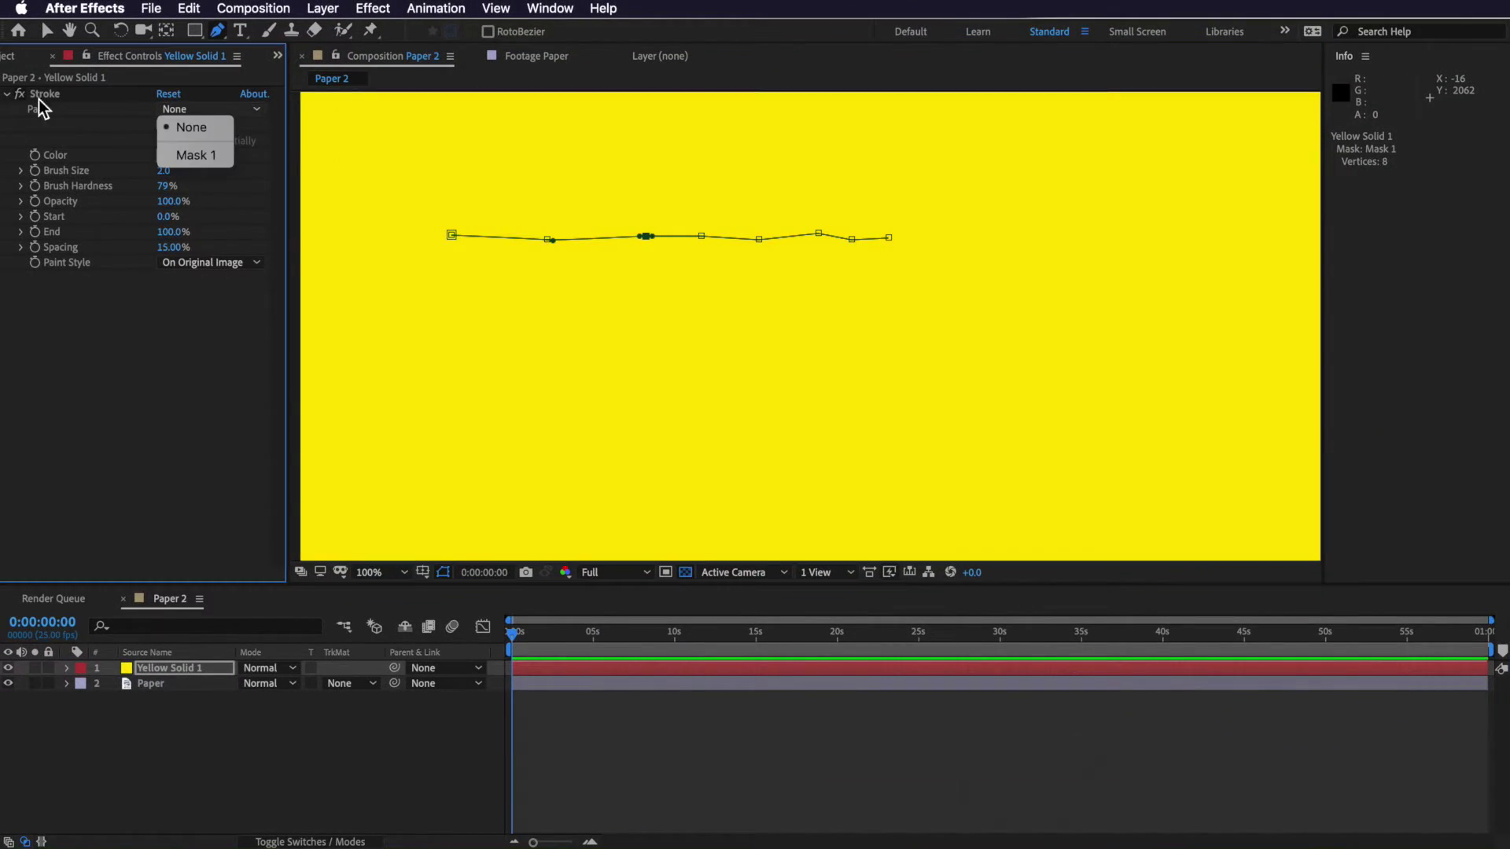
left_click(196, 155)
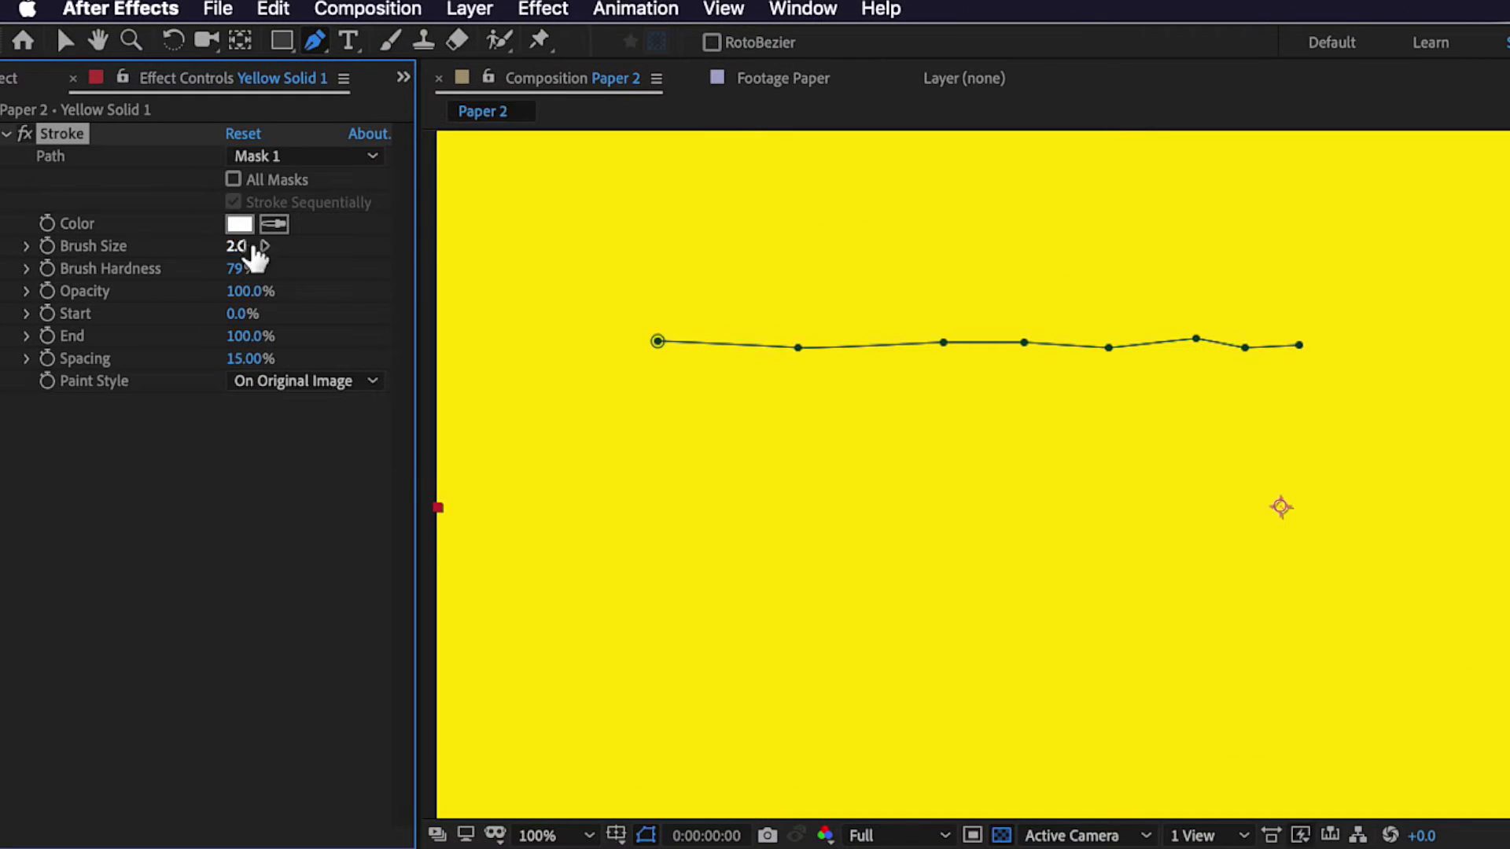
left_click(283, 385)
left_click(299, 436)
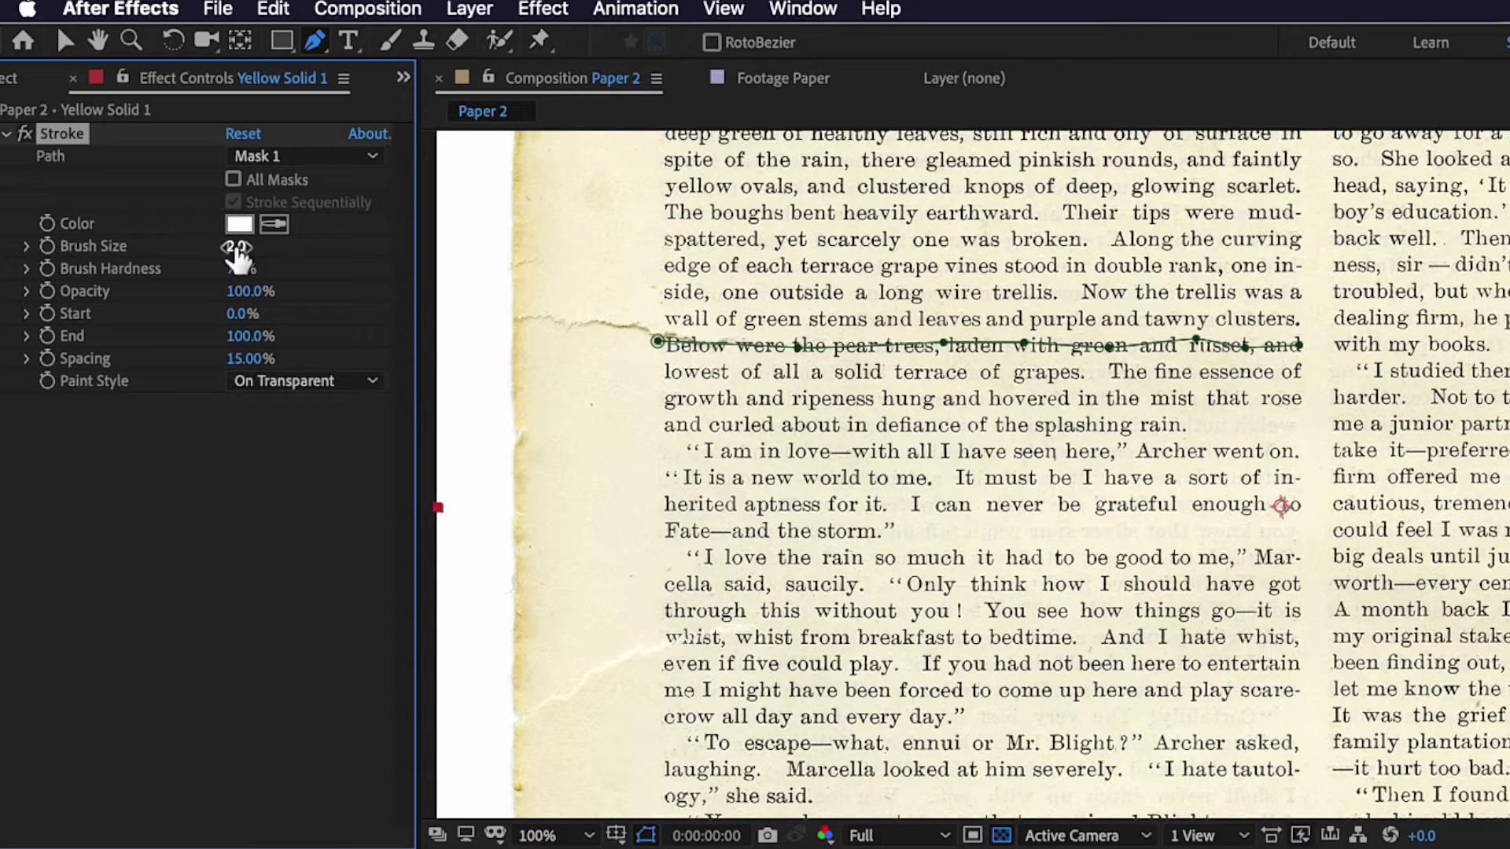
left_click_drag(235, 247, 256, 251)
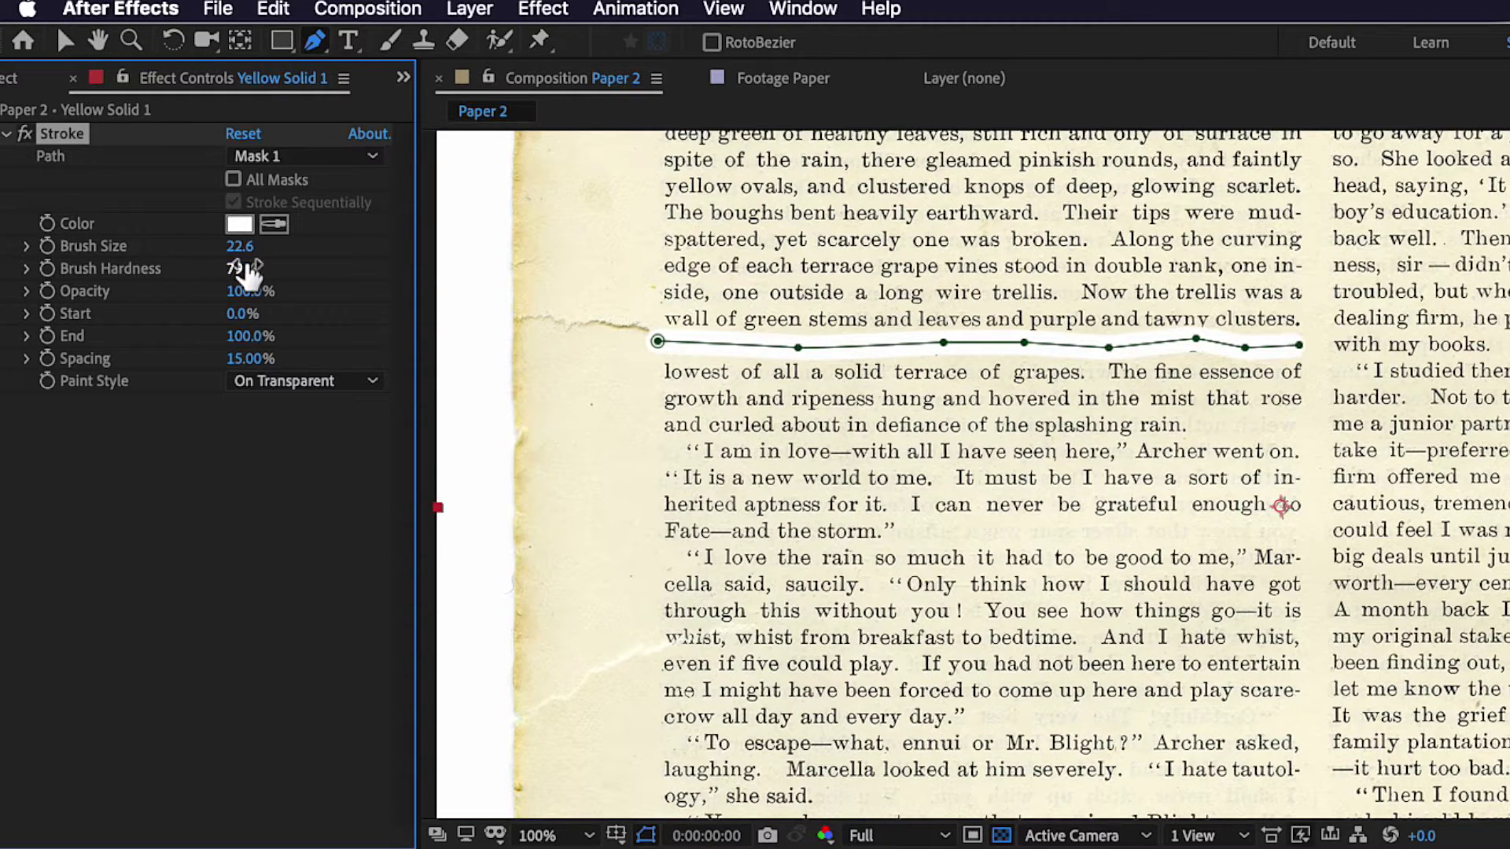
left_click(273, 224)
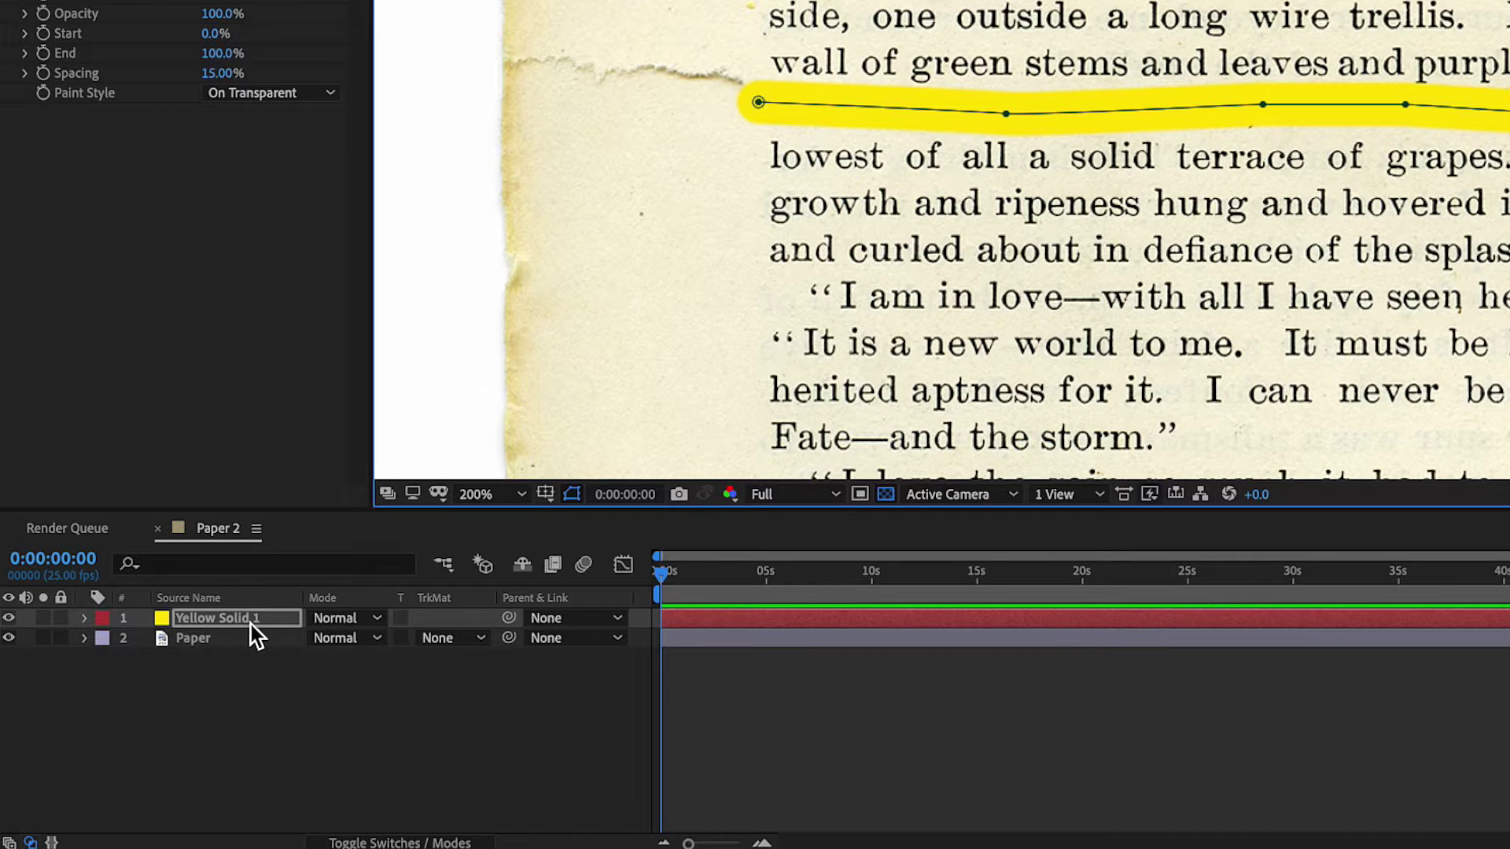
Set Yellow Solid 1's blend mode to Multiply and deselect it to preview the highlight.
left_click(216, 620)
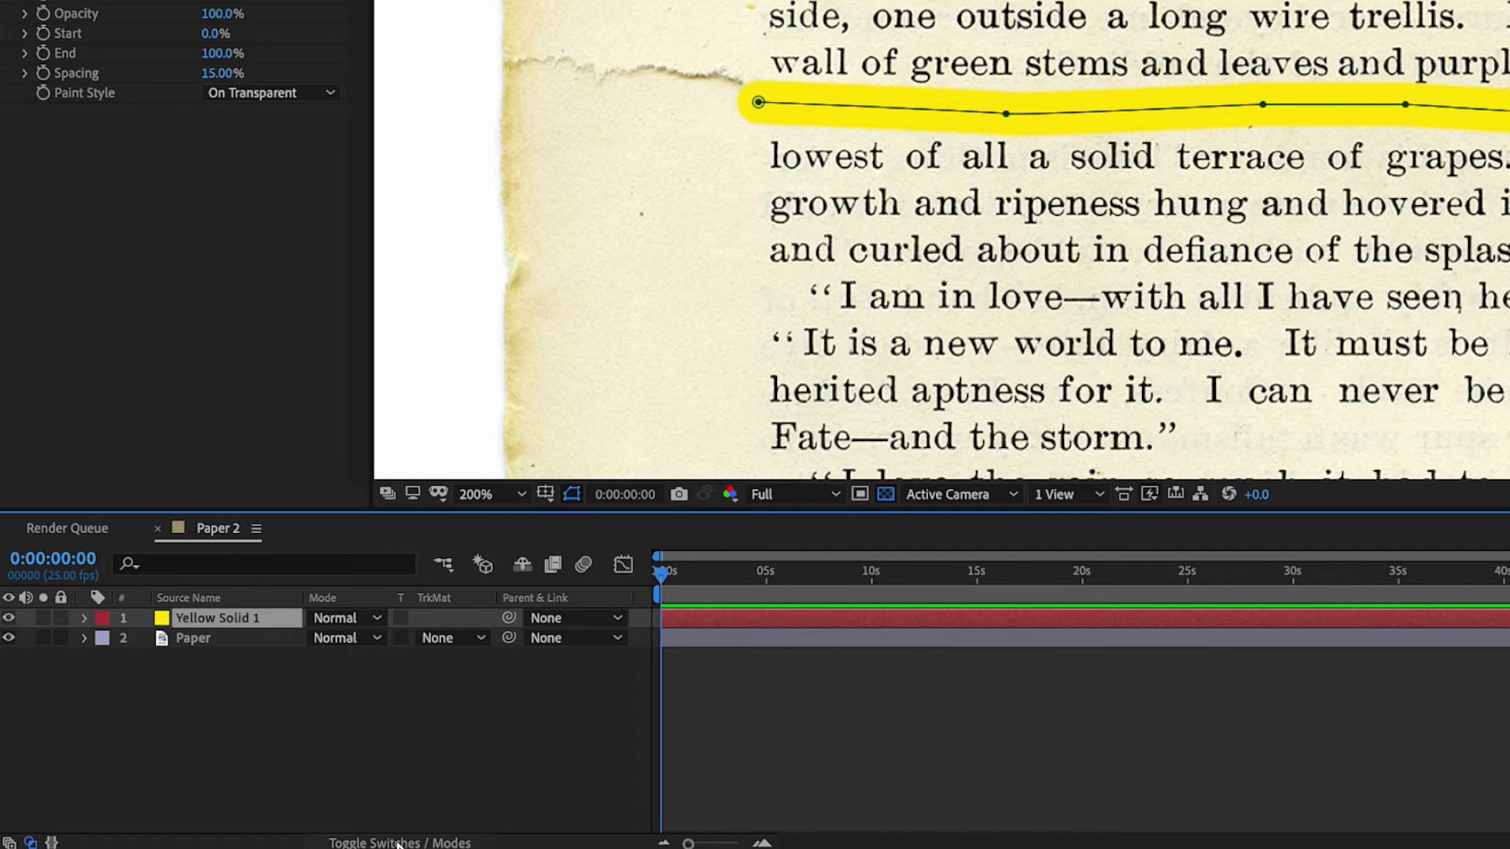
left_click(353, 640)
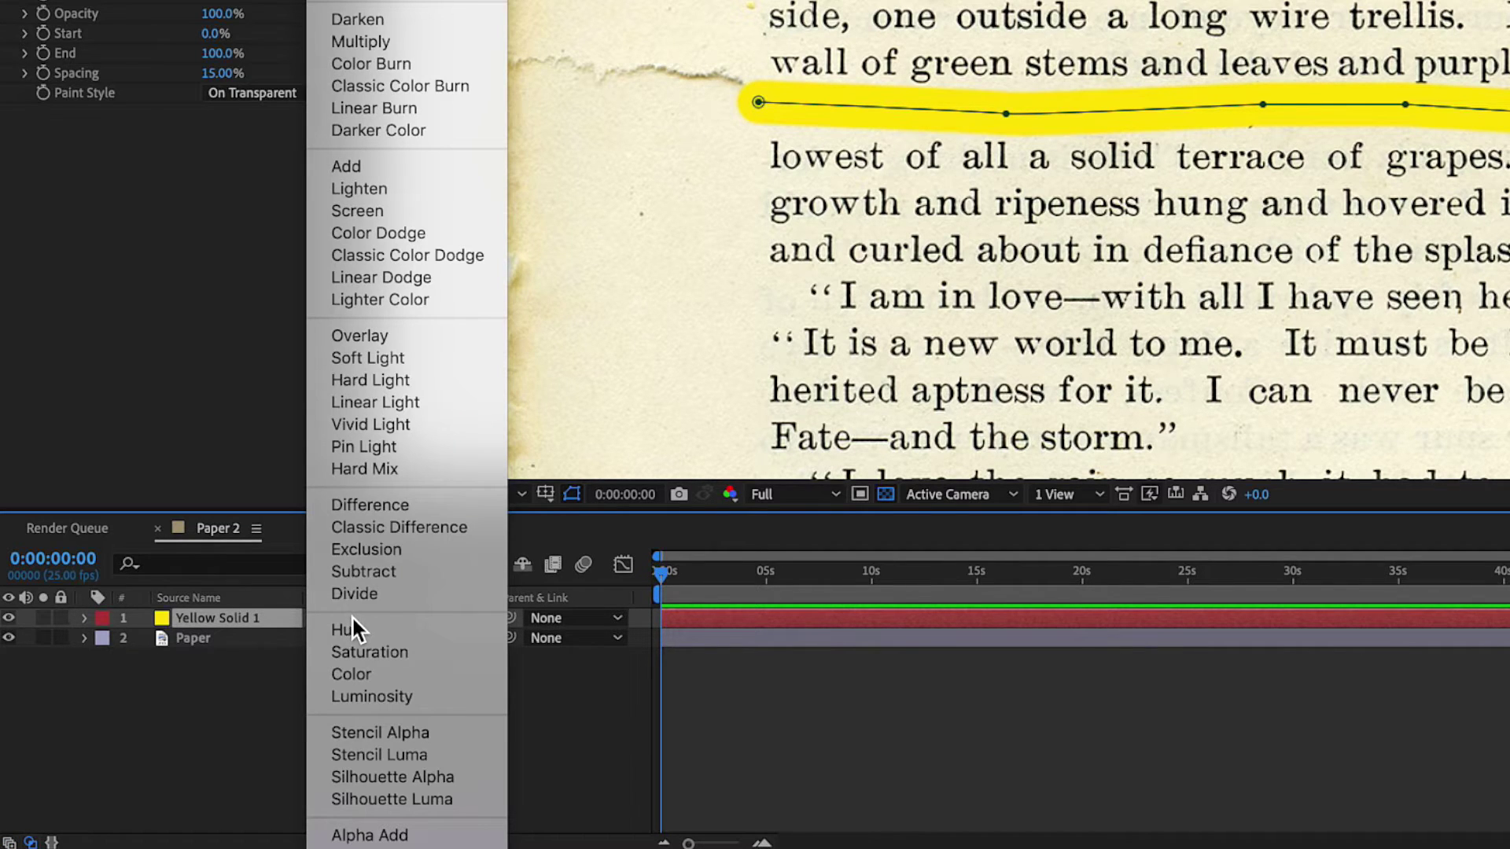
left_click(423, 43)
left_click(371, 700)
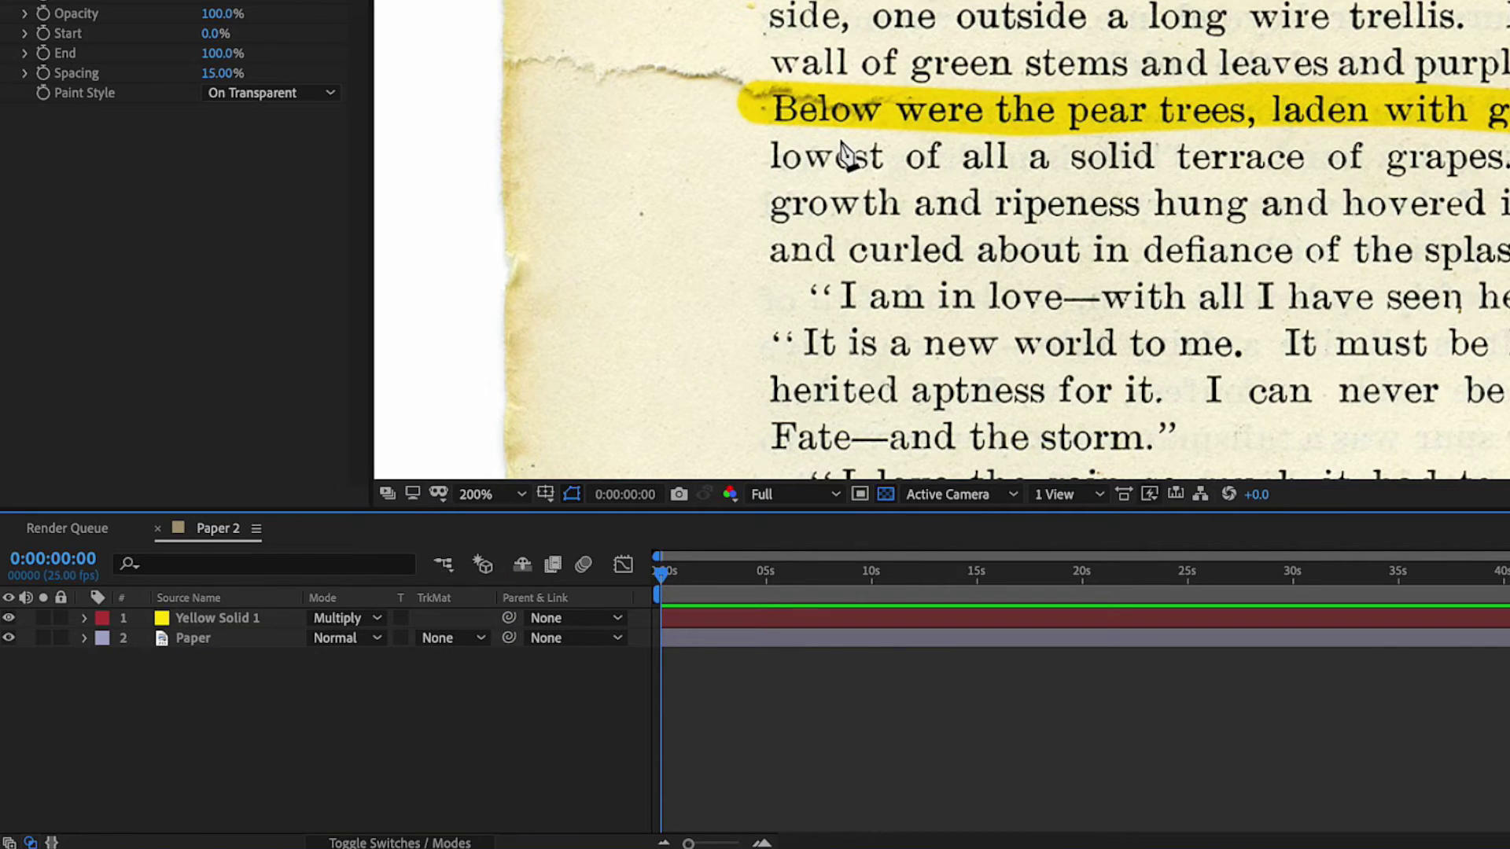
scroll(845, 153, "up", 1)
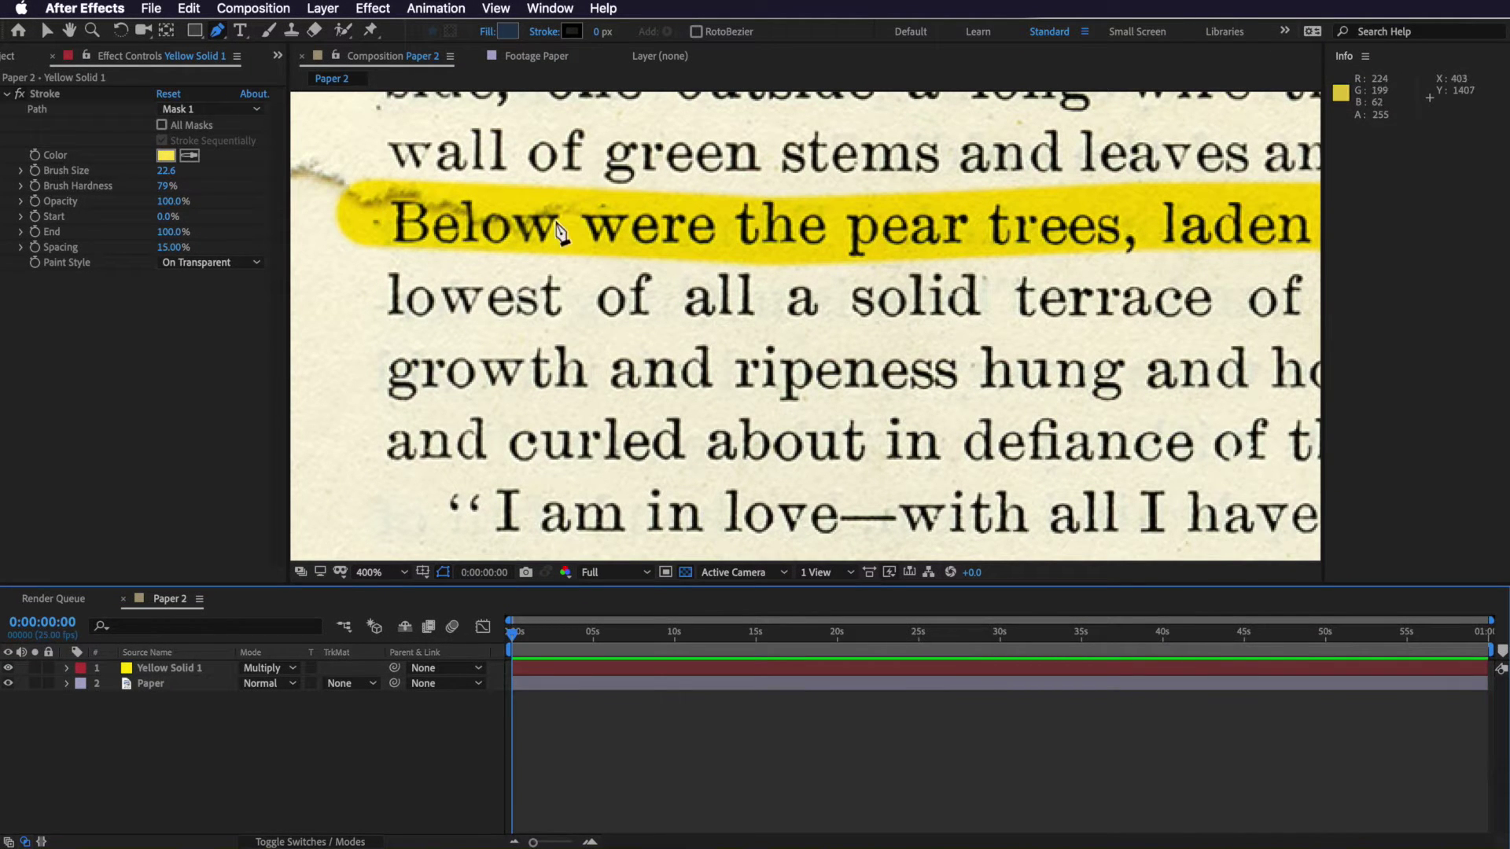
Lower the Stroke's Brush Hardness from 95% to 85%.
scroll(960, 255, "down", 1)
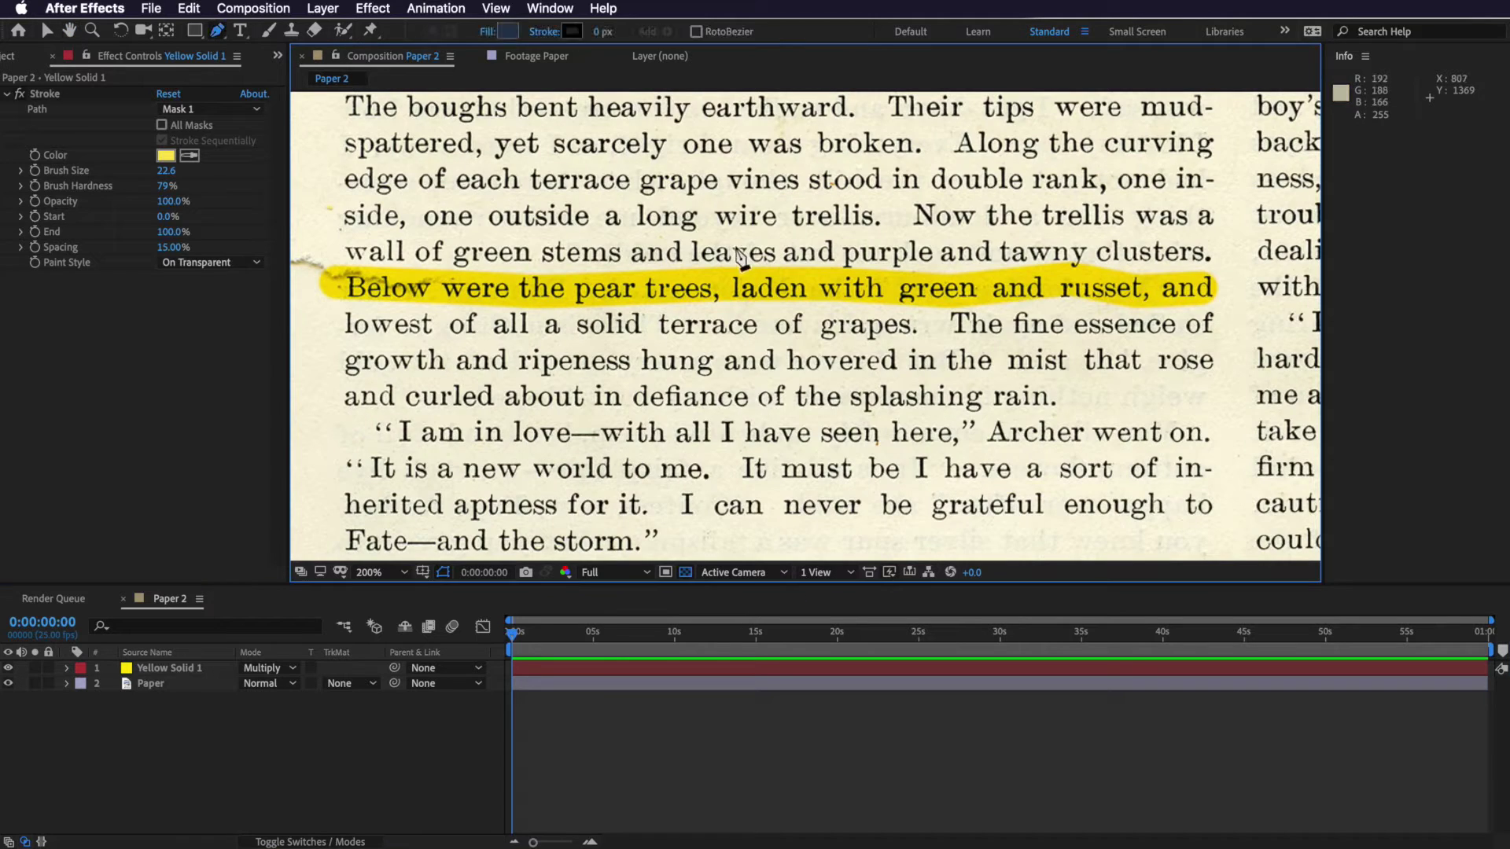
left_click(45, 95)
left_click(1071, 284)
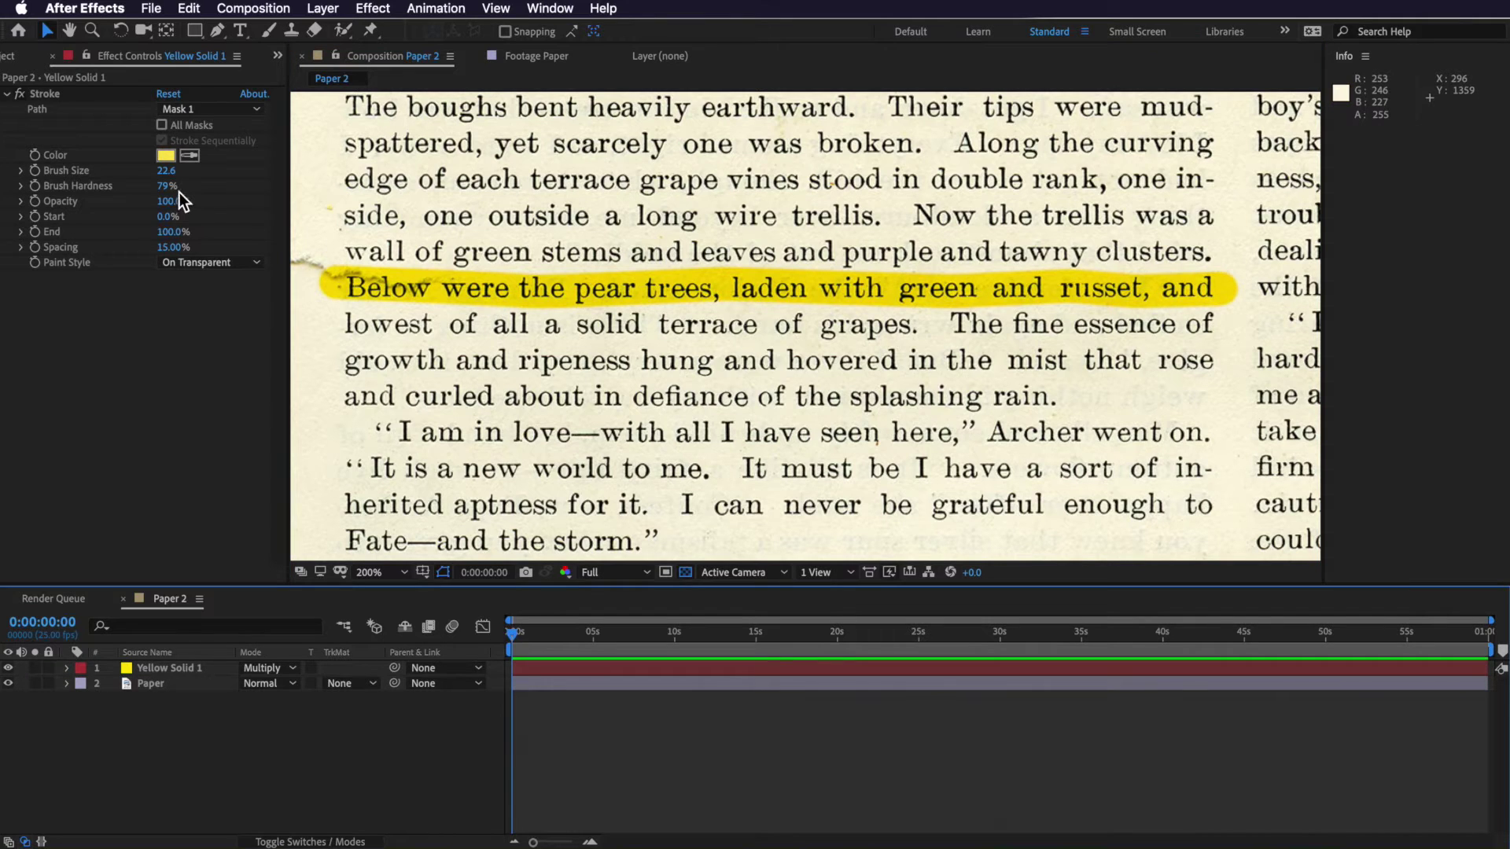
left_click_drag(167, 189, 202, 186)
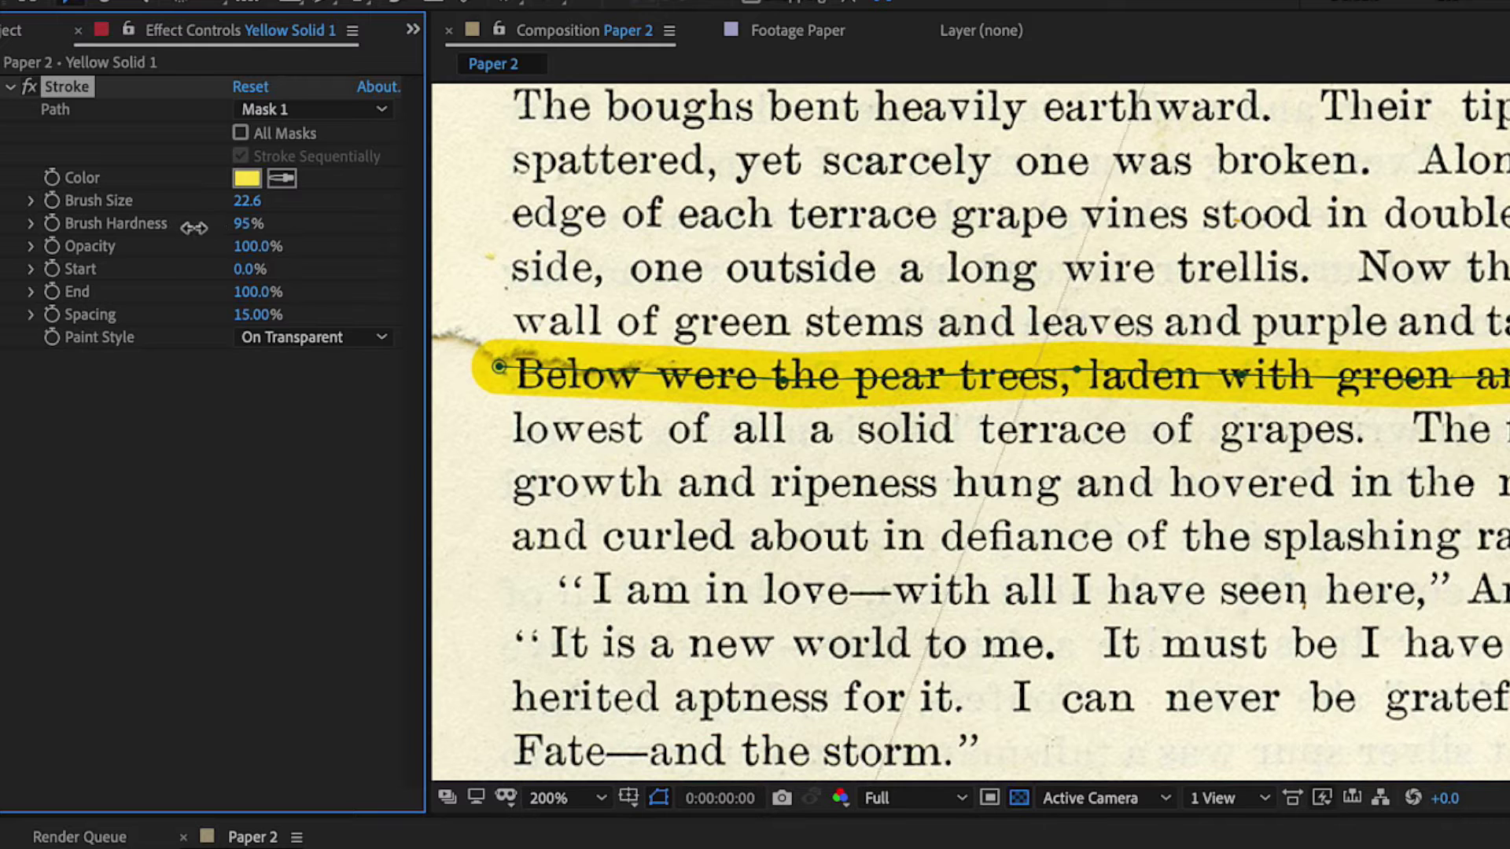
left_click_drag(148, 228, 86, 228)
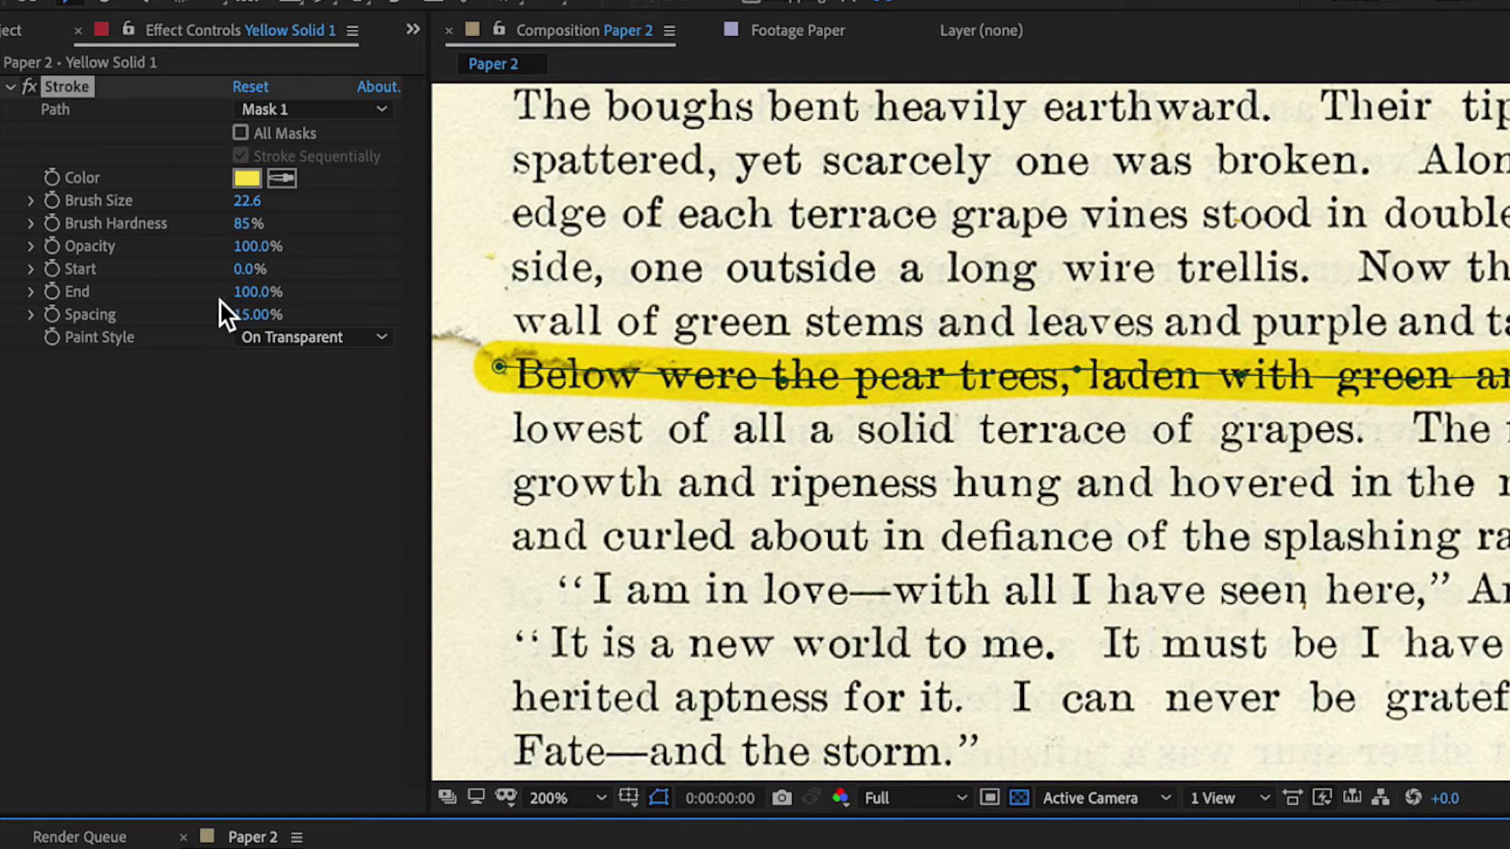
Keyframe the Stroke End from 0% at the start to 100% at about two seconds.
left_click(57, 294)
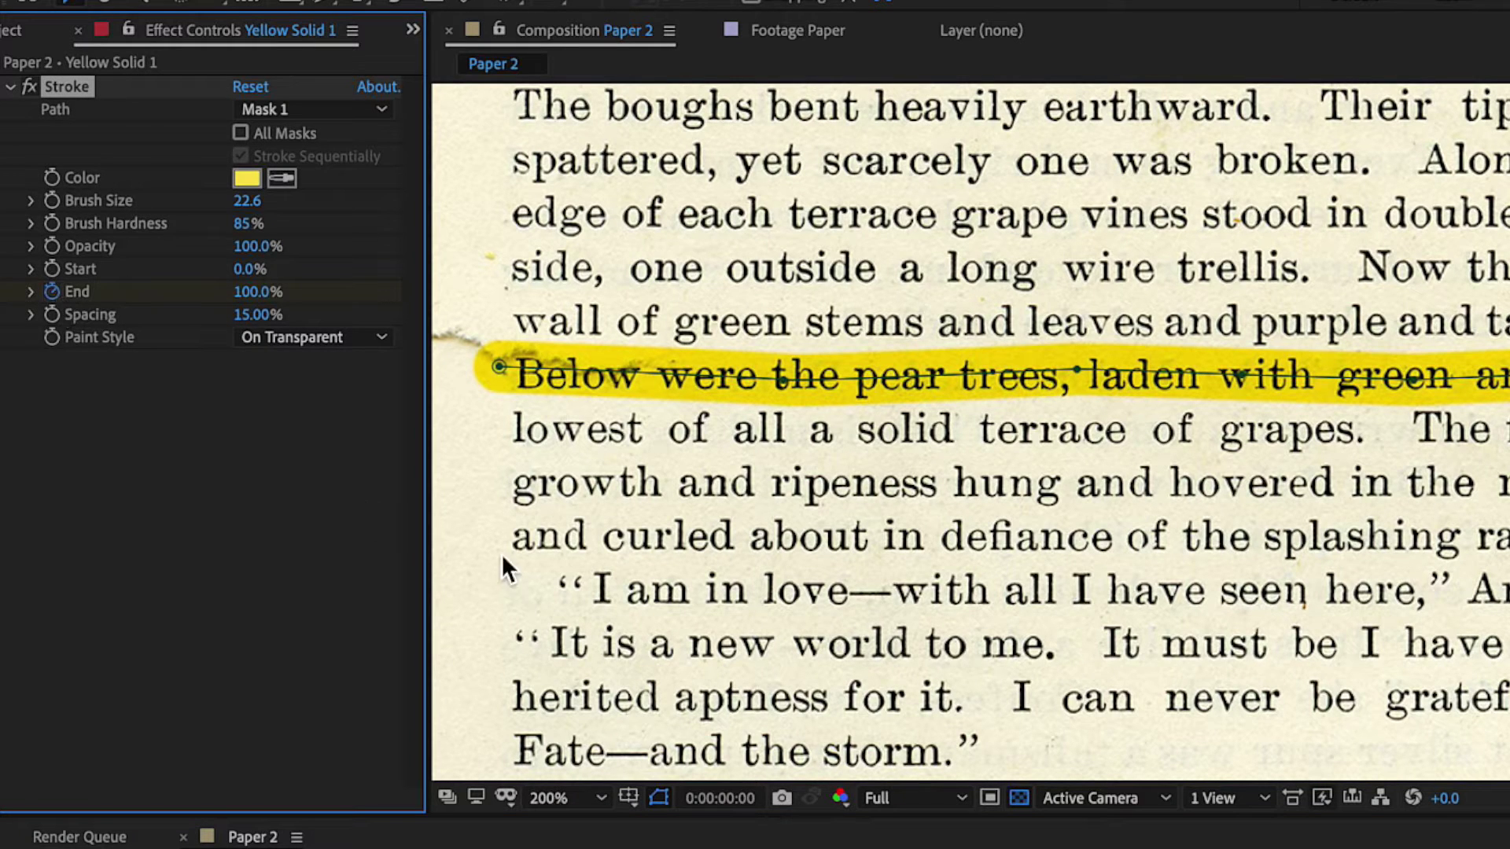
left_click_drag(7, 291, 9, 283)
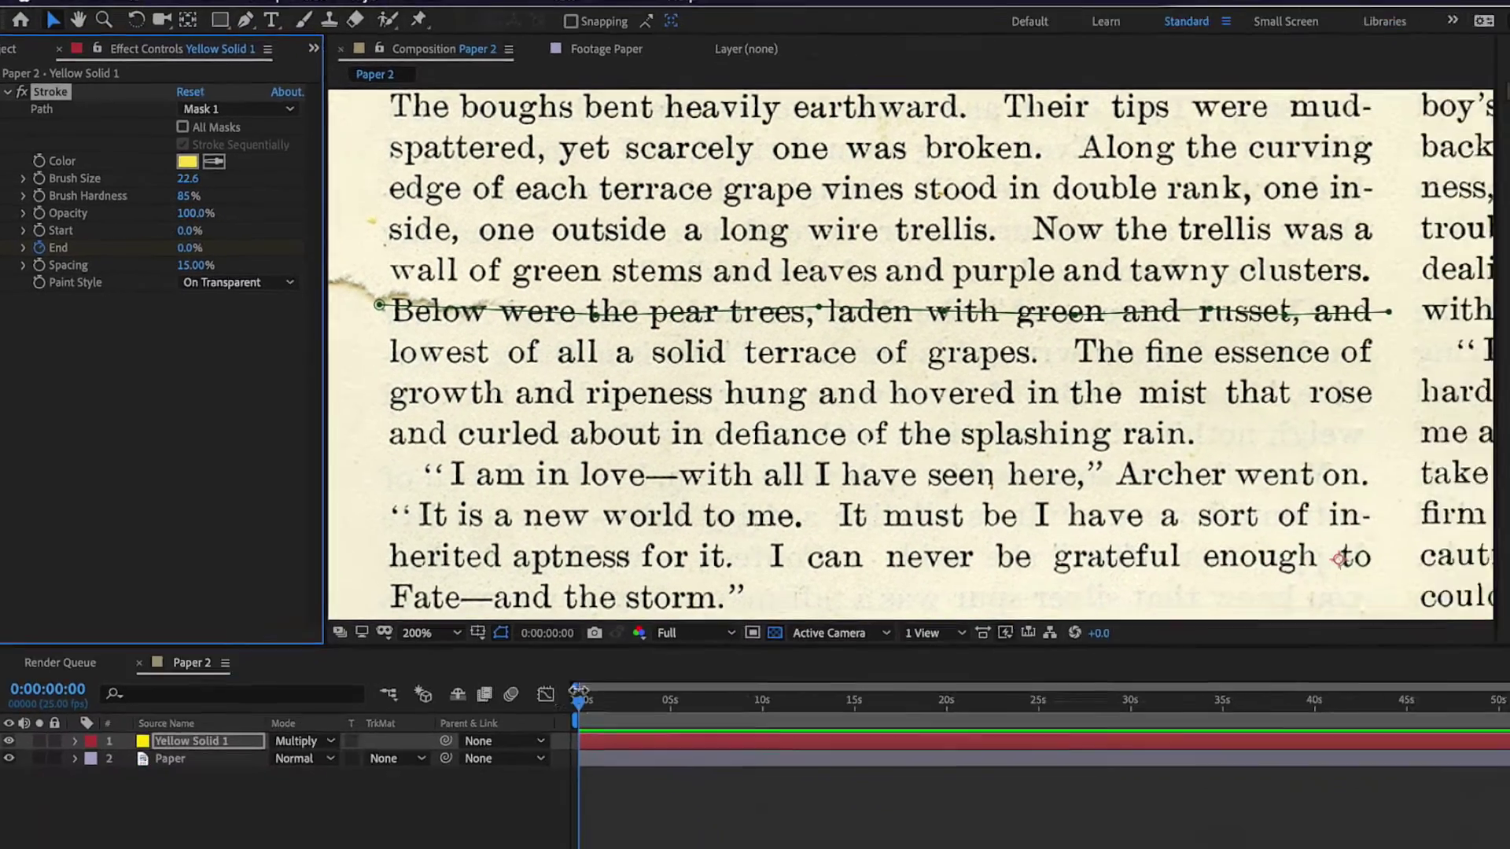
left_click(778, 848)
mouse_move(526, 635)
left_mouse_down()
mouse_move(584, 637)
mouse_move(541, 639)
left_mouse_up()
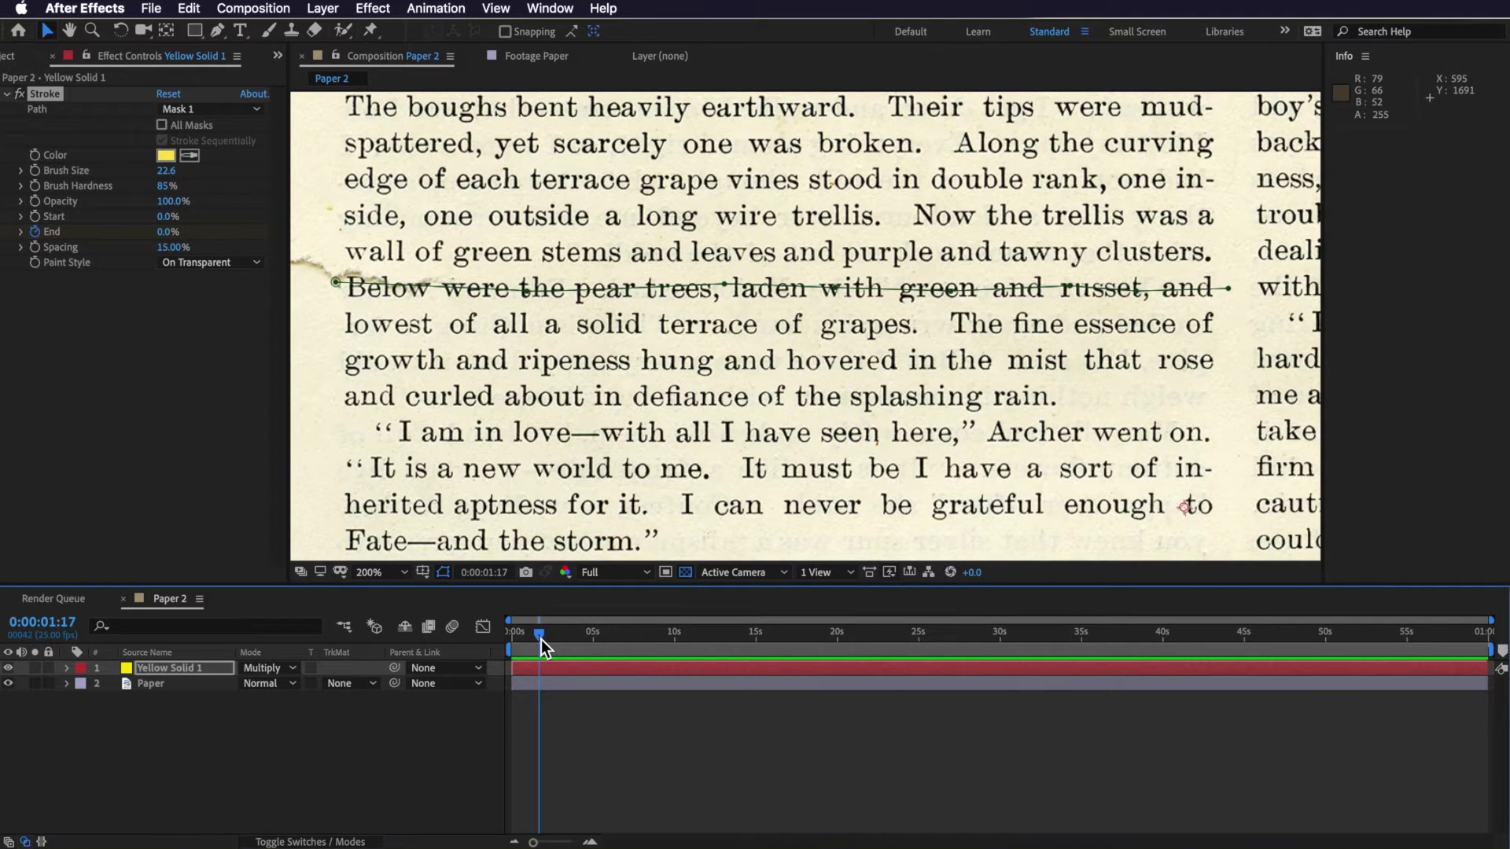
mouse_move(168, 236)
left_mouse_down()
mouse_move(424, 229)
mouse_move(590, 843)
left_mouse_up()
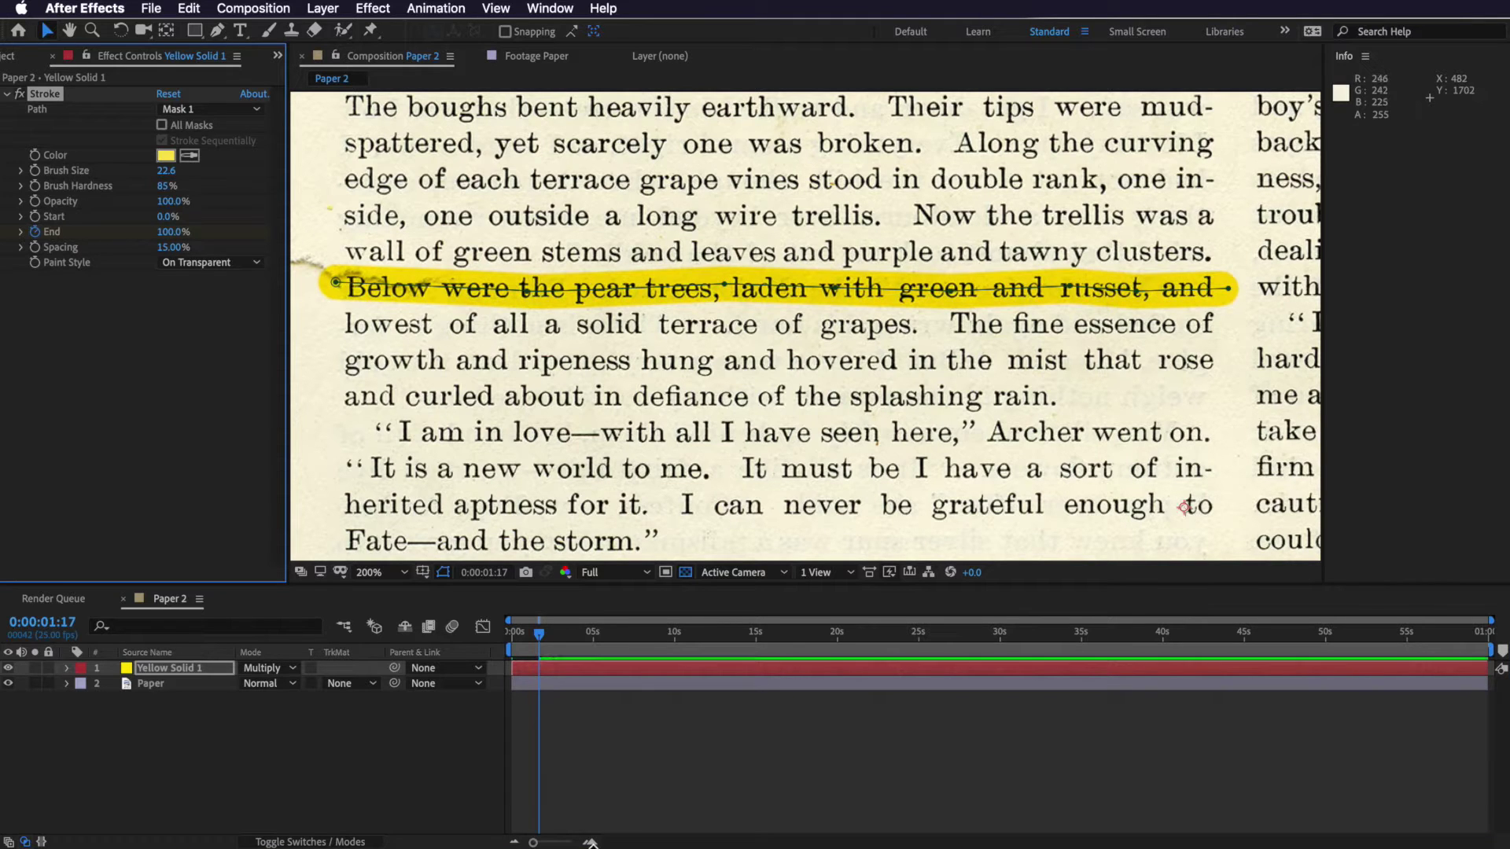
End the work area at the last End keyframe and preview the animation from the start.
key("=")
left_click(799, 637)
key("n")
left_click_drag(799, 638, 506, 649)
key("space")
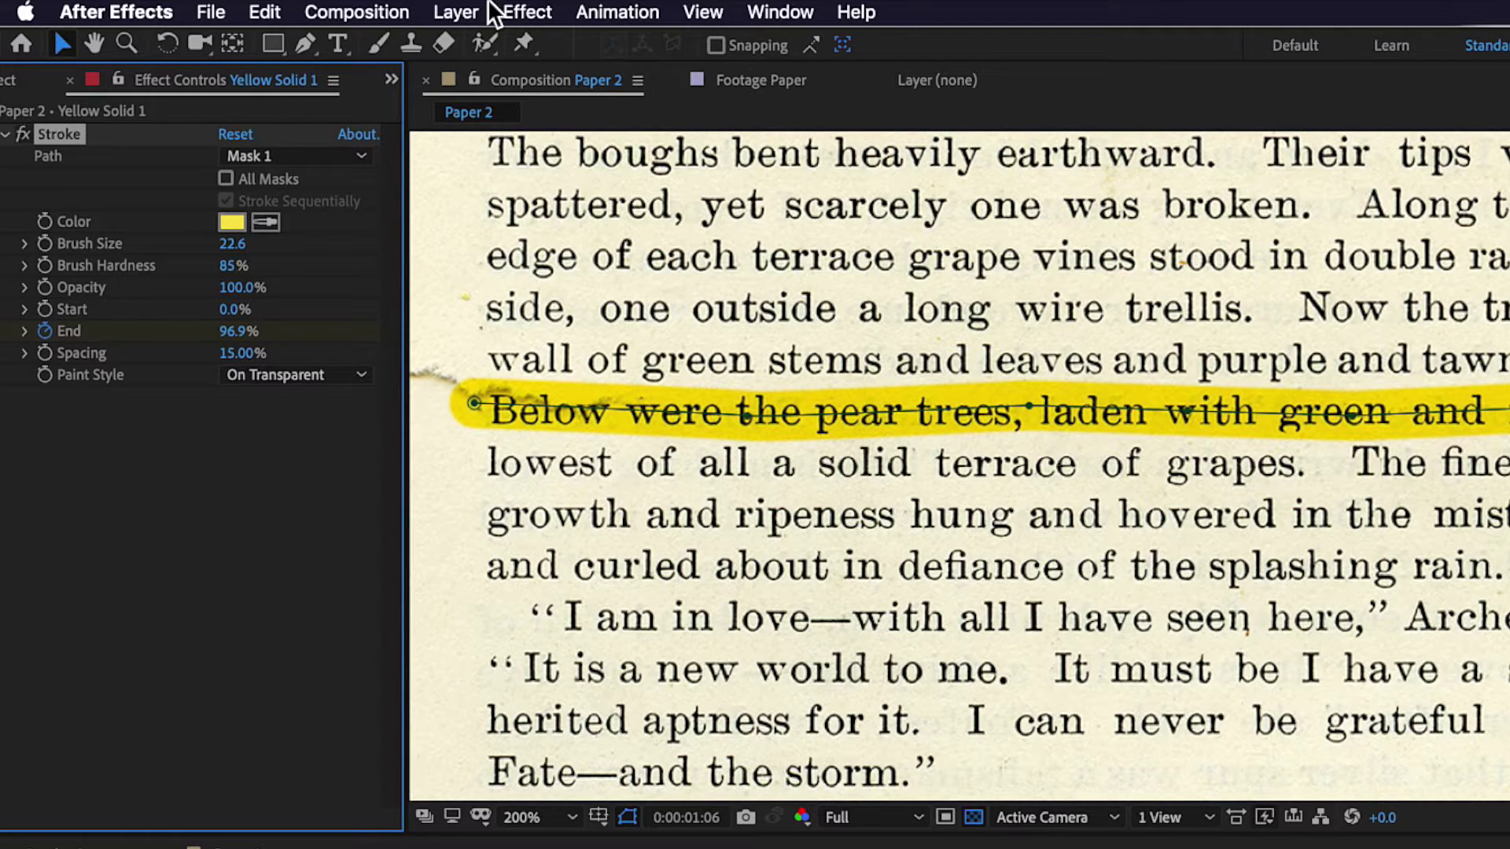
Draw a second mask along the 'lowest of all a solid terrace of grapes' line, enable All Masks, preview.
left_click(306, 45)
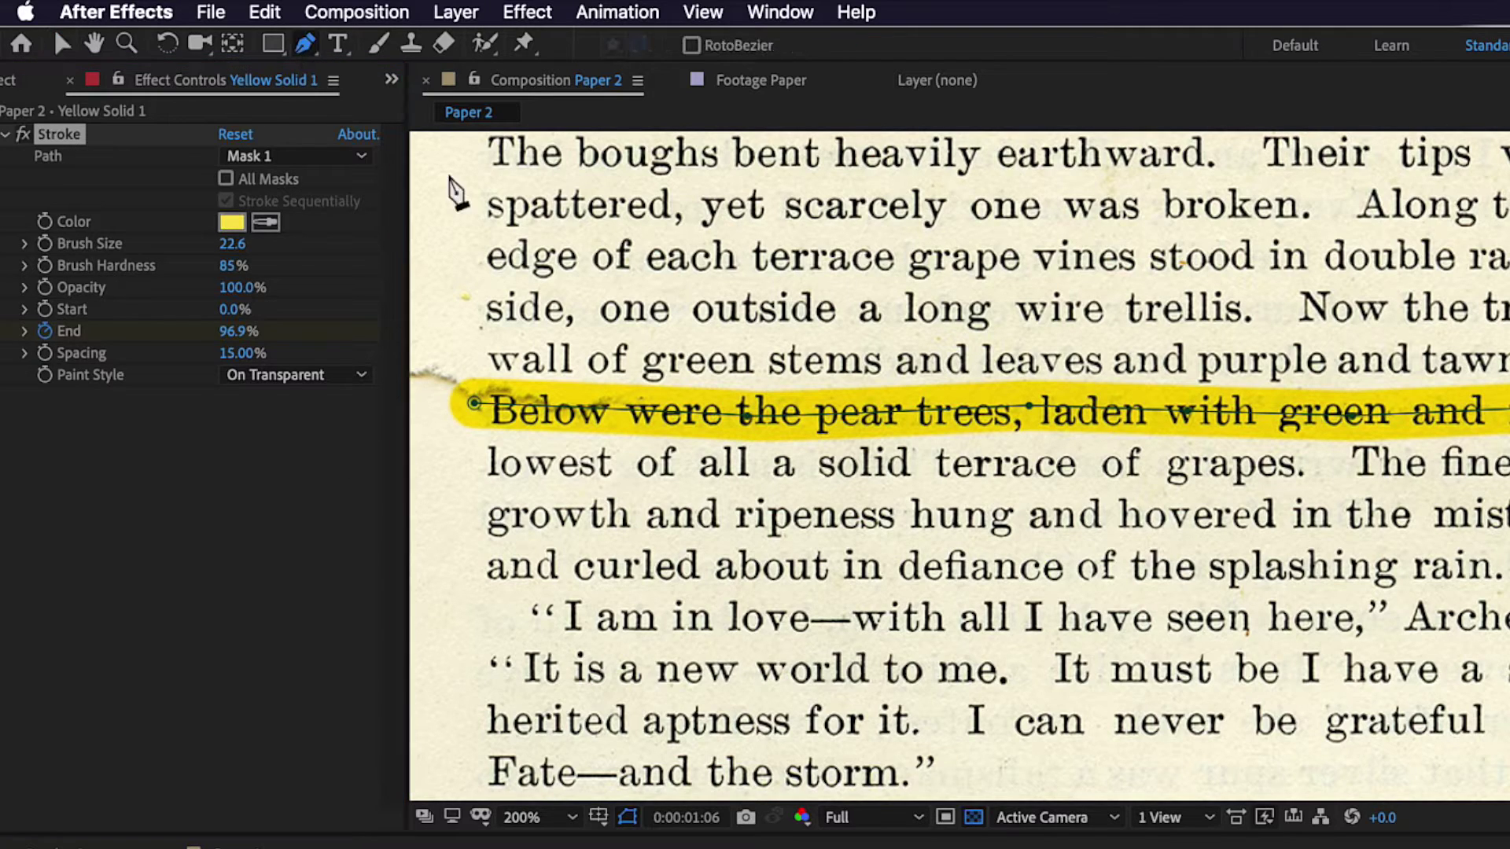
left_click(468, 462)
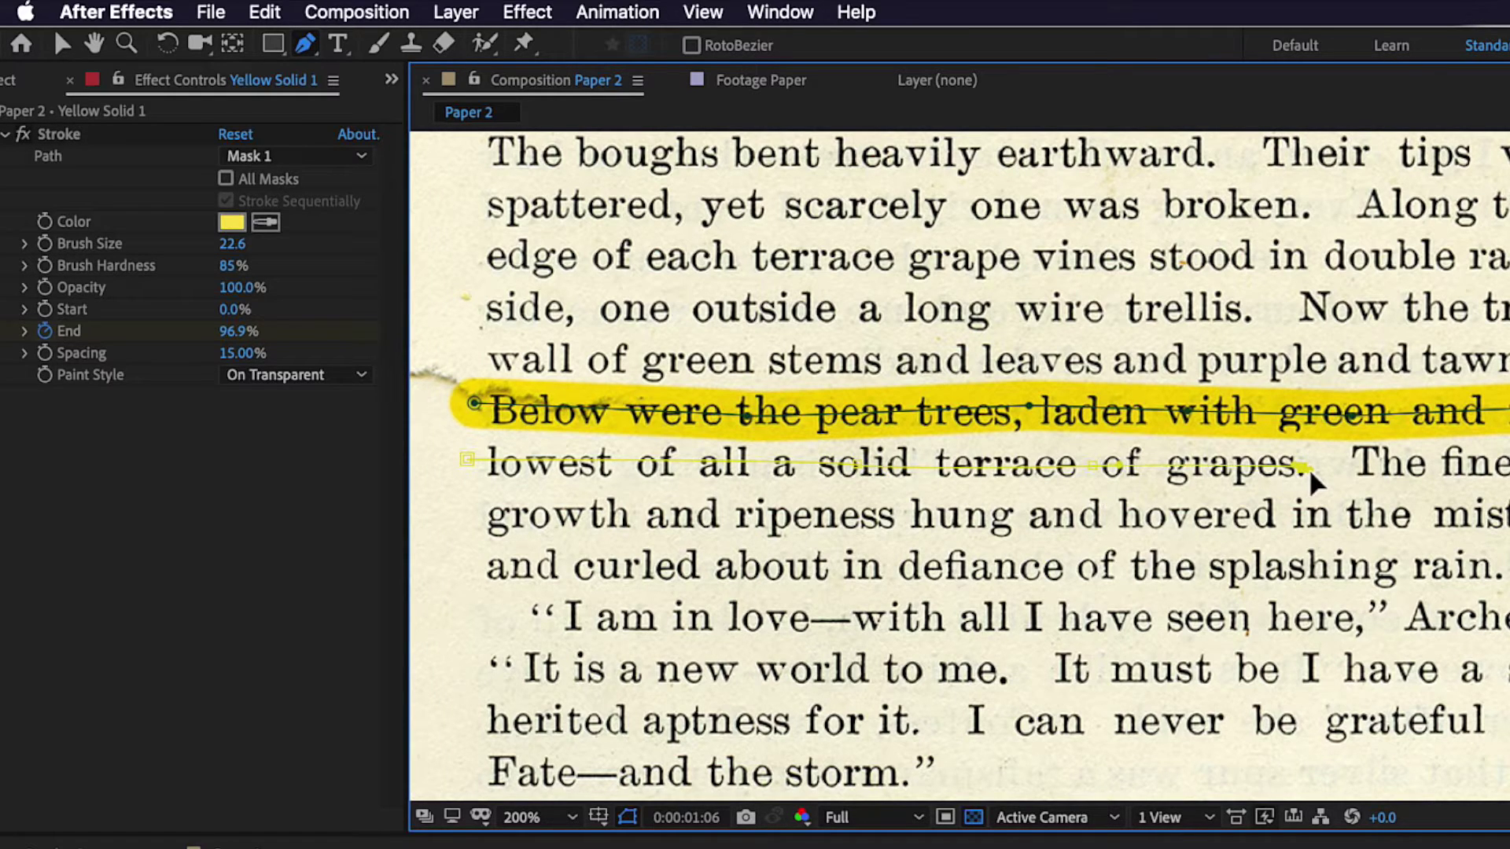
left_click(226, 179)
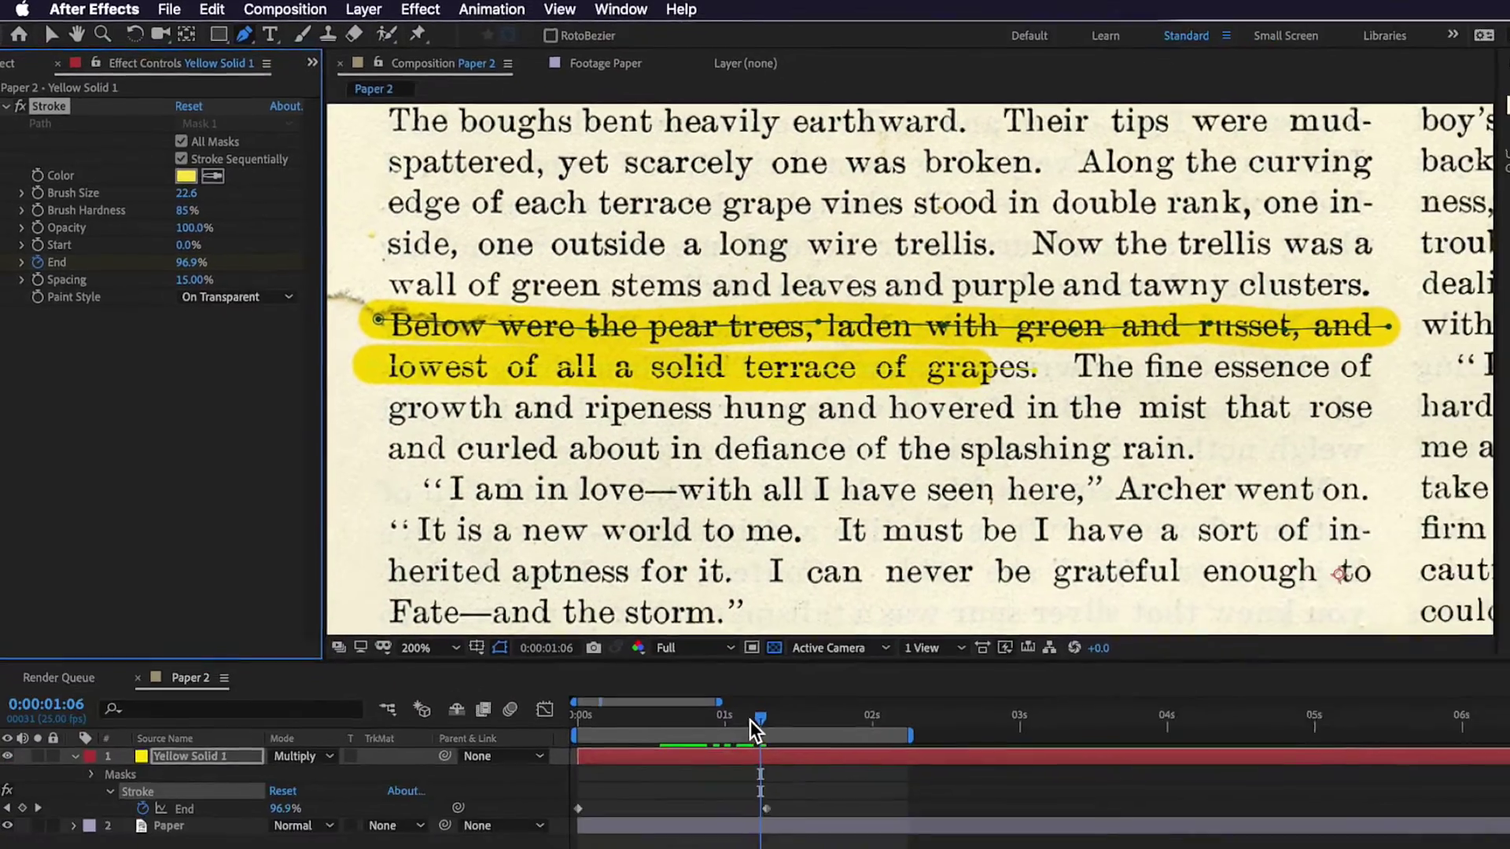
left_click_drag(683, 644, 520, 649)
key("space")
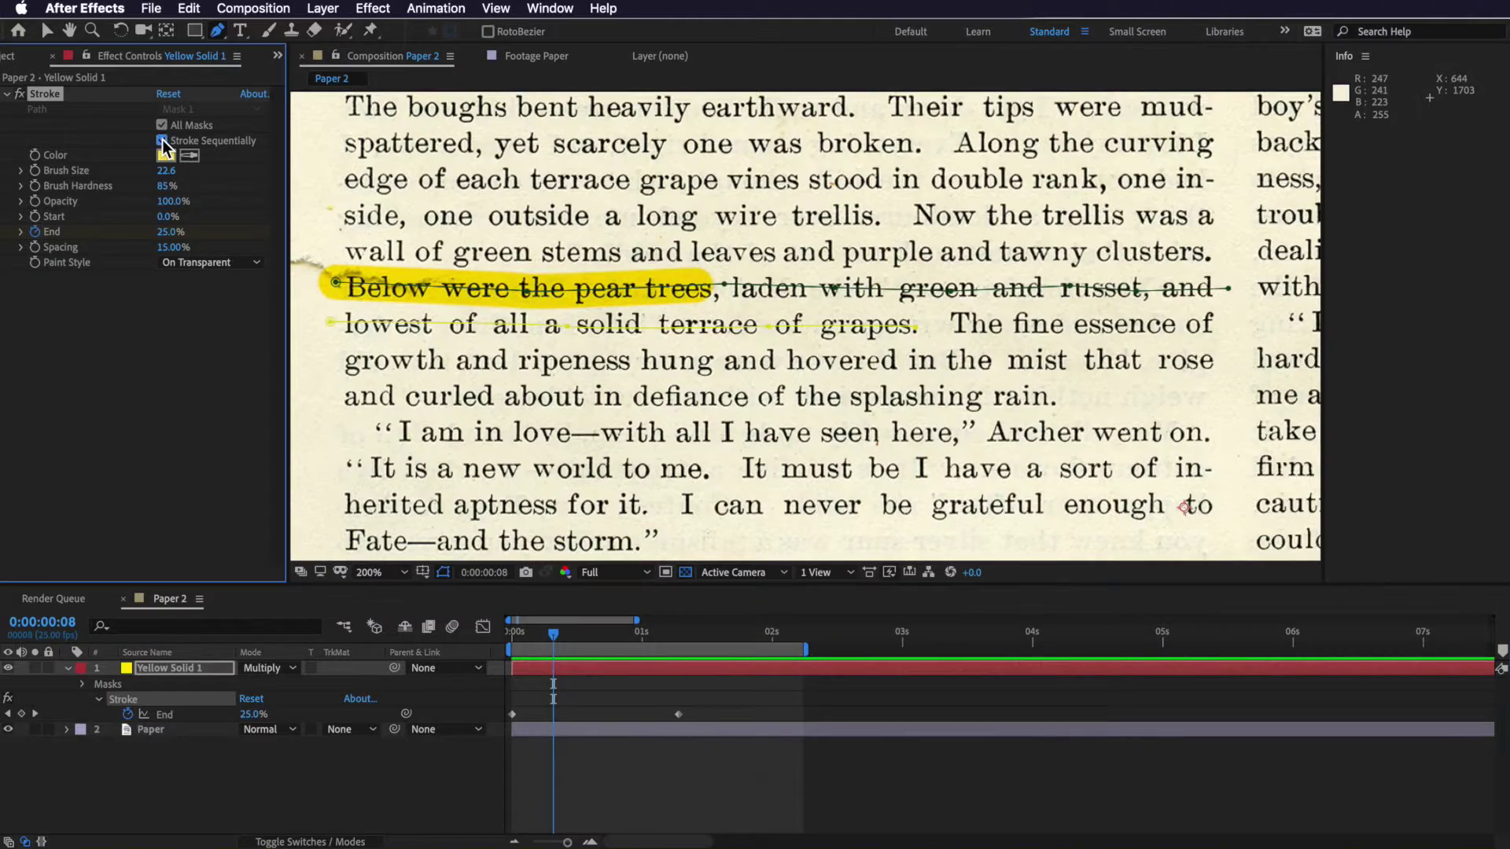
Enable Stroke Sequentially and preview the two lines drawing one after another.
left_click_drag(549, 632, 460, 634)
key("space")
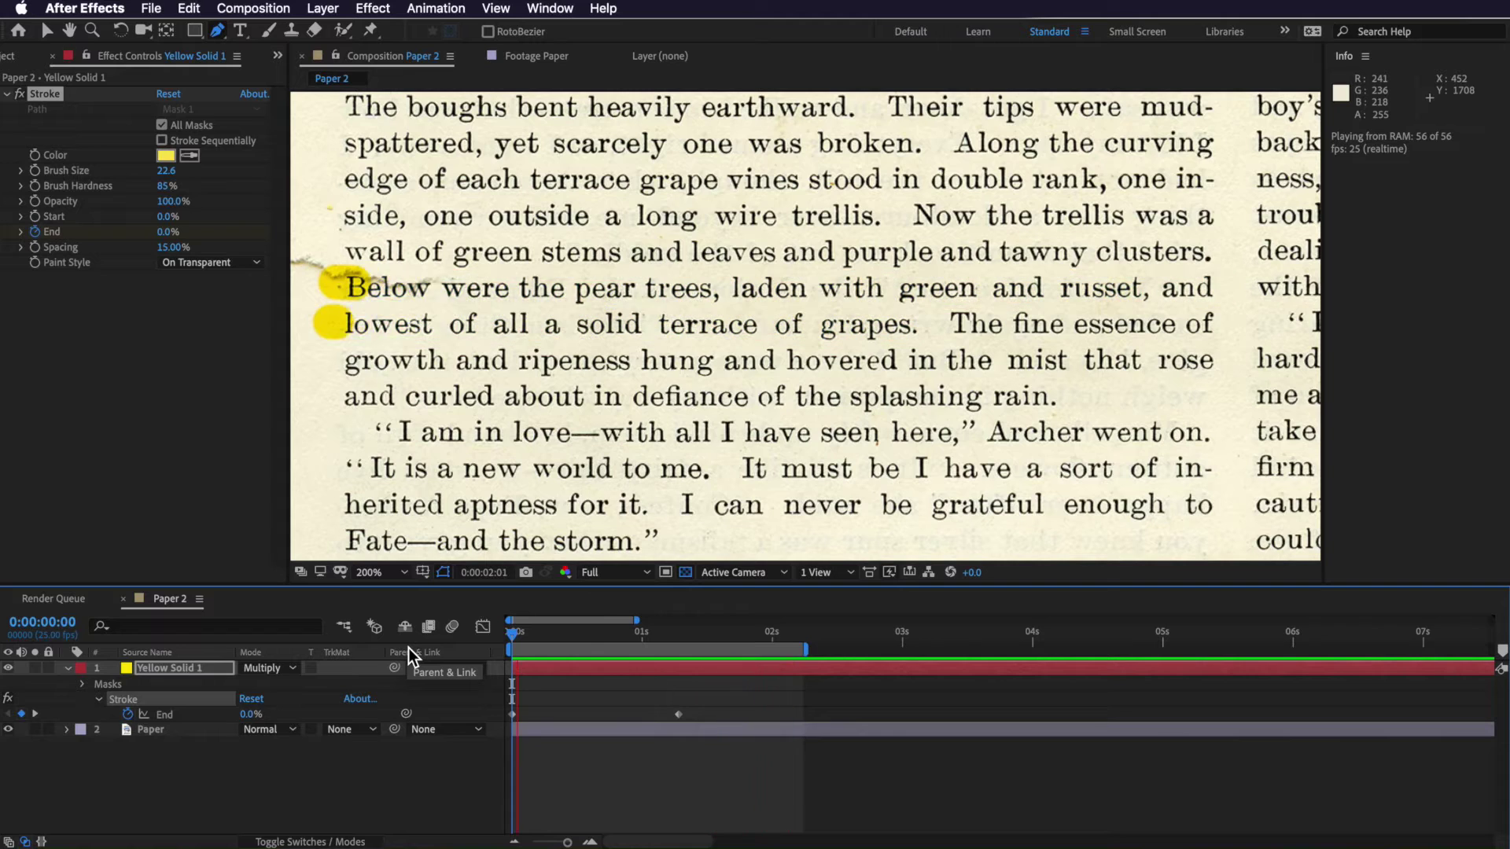
key("space")
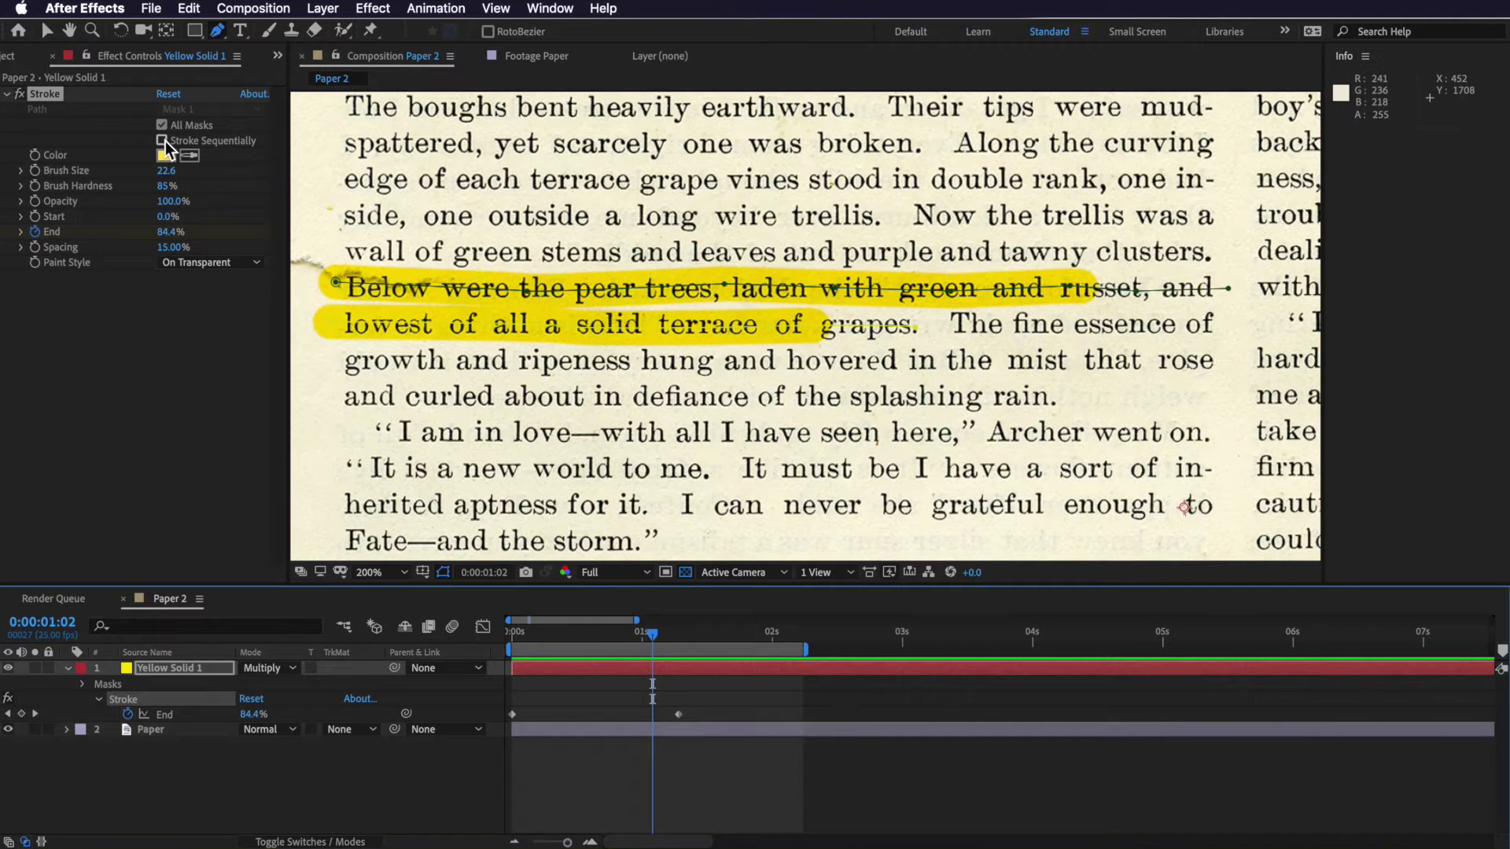
left_click(162, 141)
key("space")
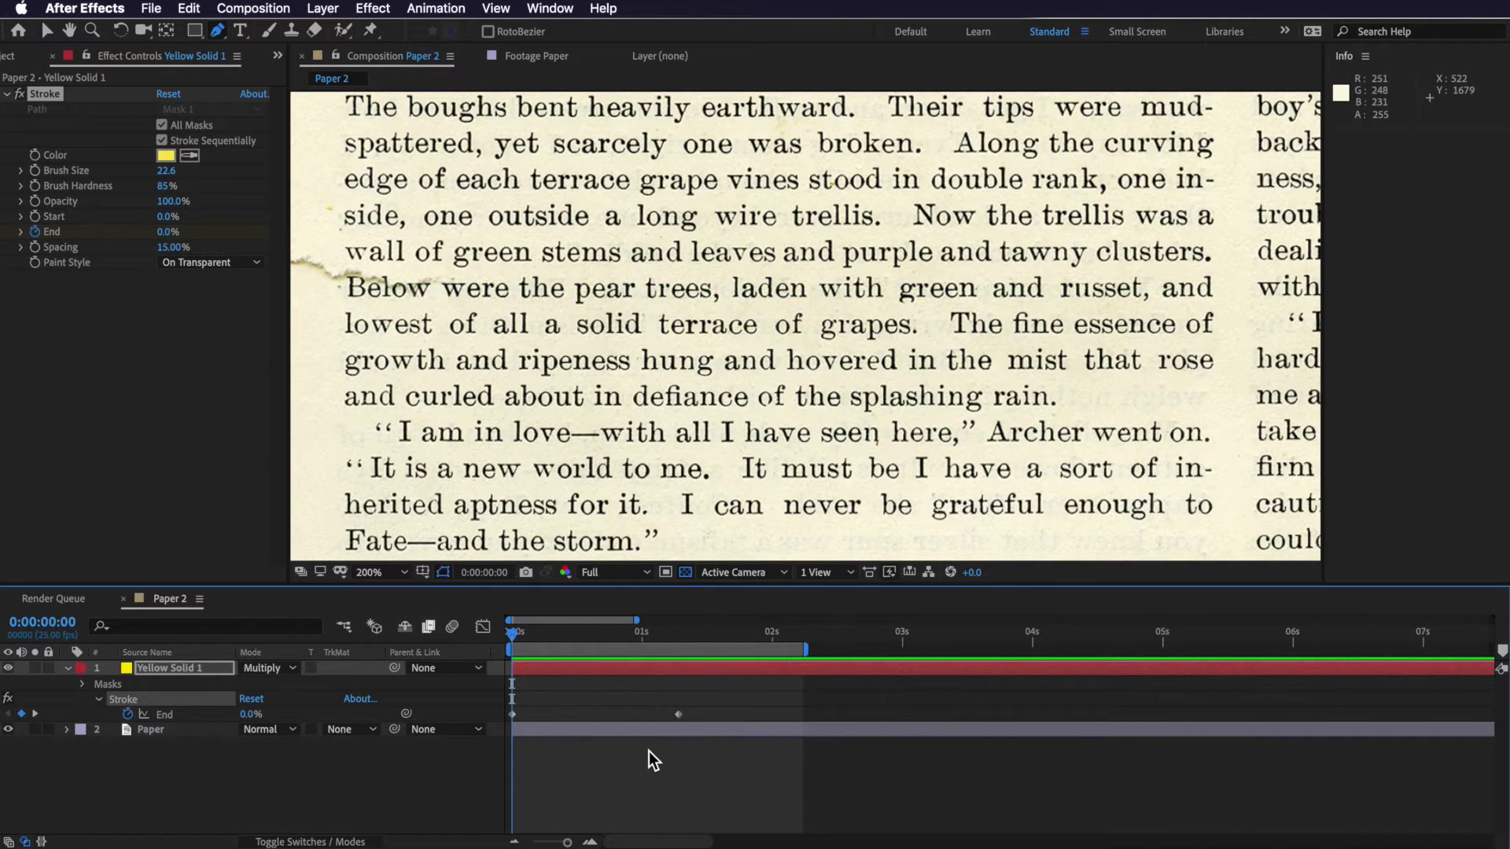
key("space")
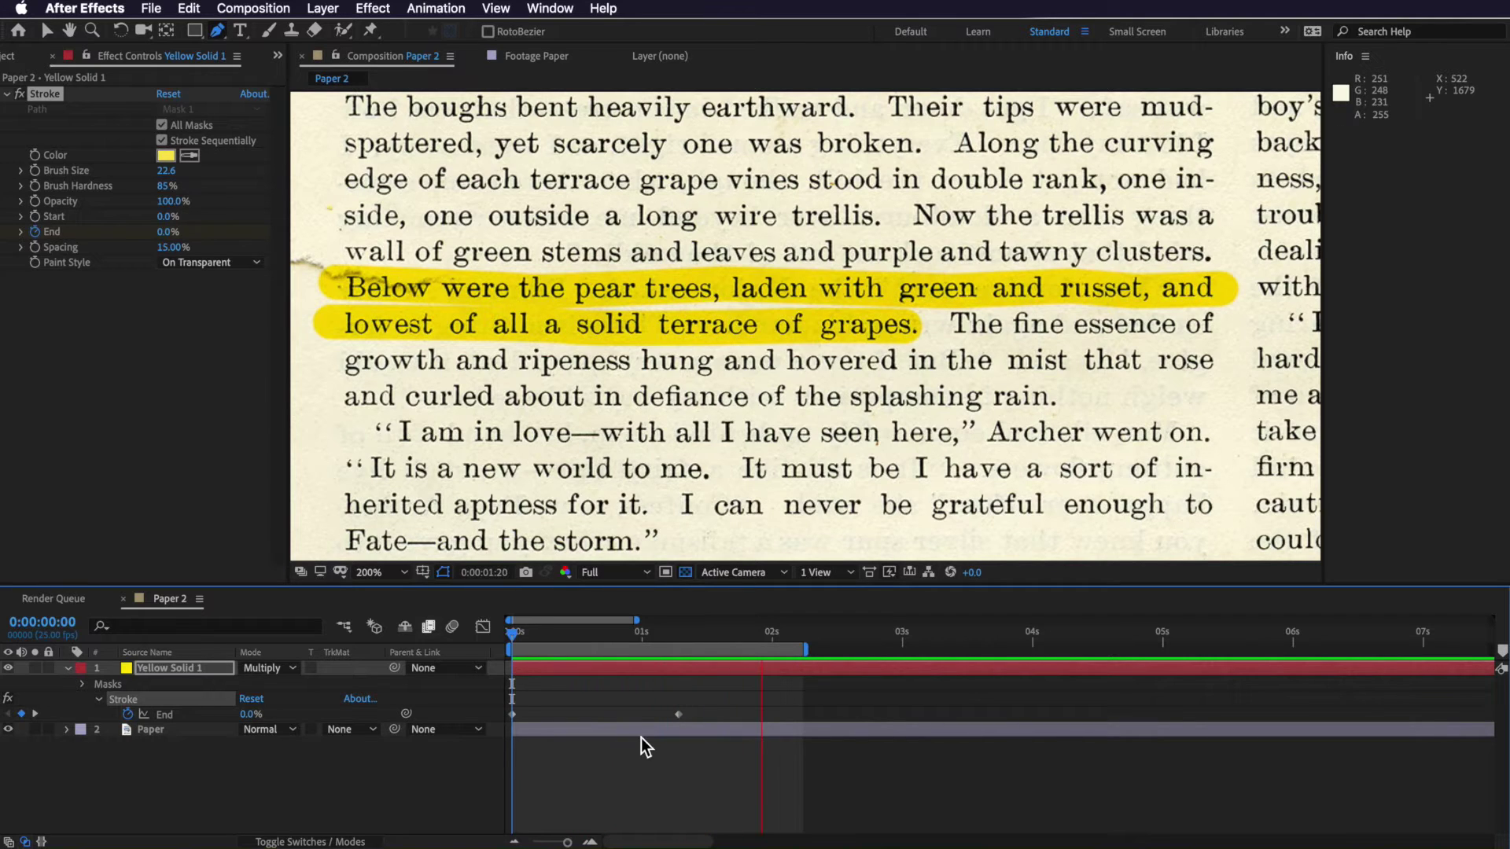
Try a more orange hue in the stroke colour picker, settling on yellow FBDB4C.
left_click(636, 773)
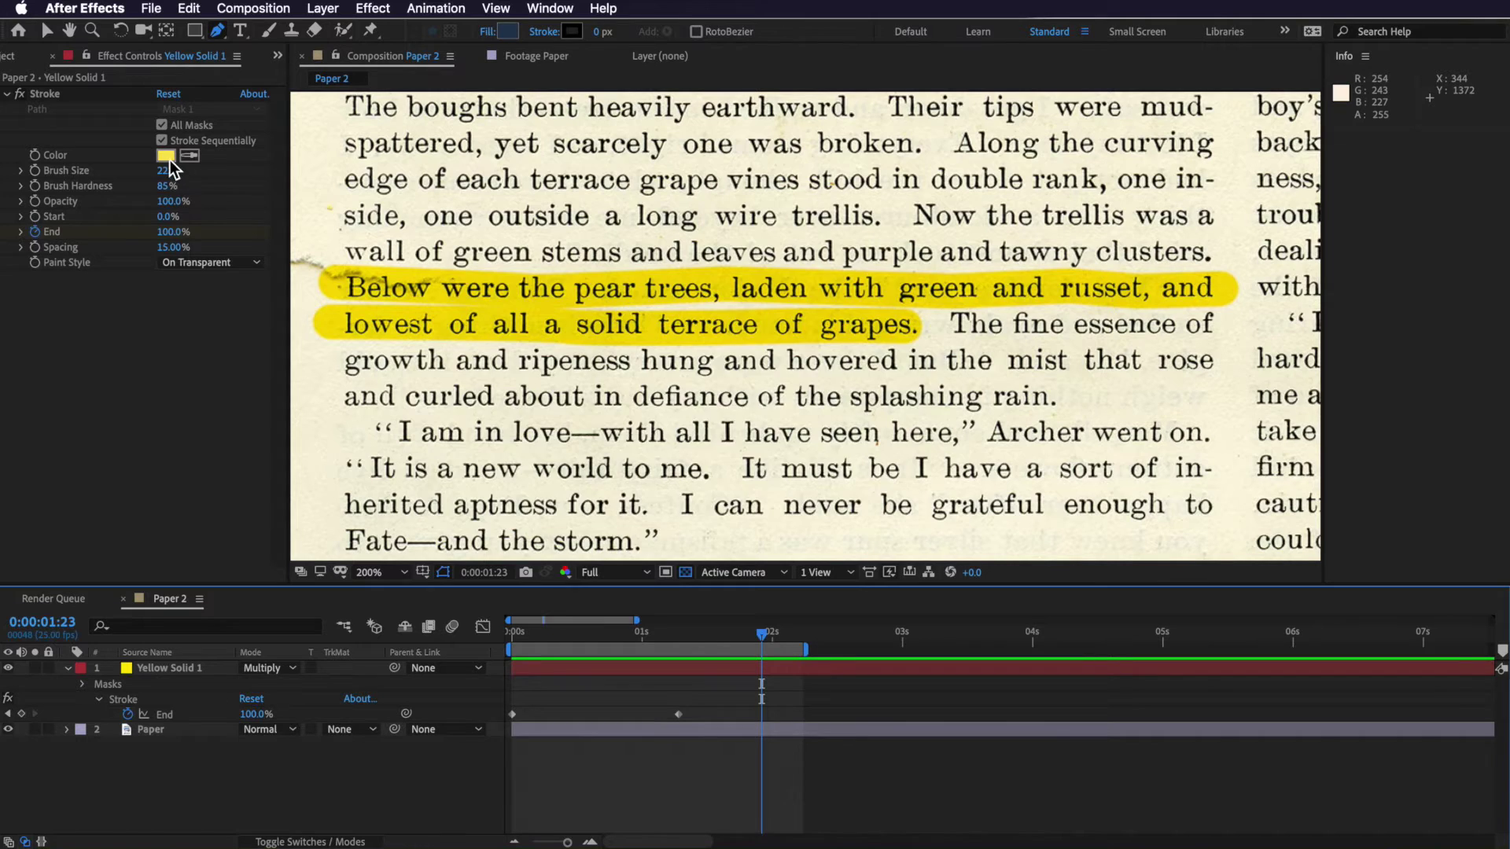
left_click(166, 156)
left_click_drag(745, 503, 744, 489)
left_click(861, 326)
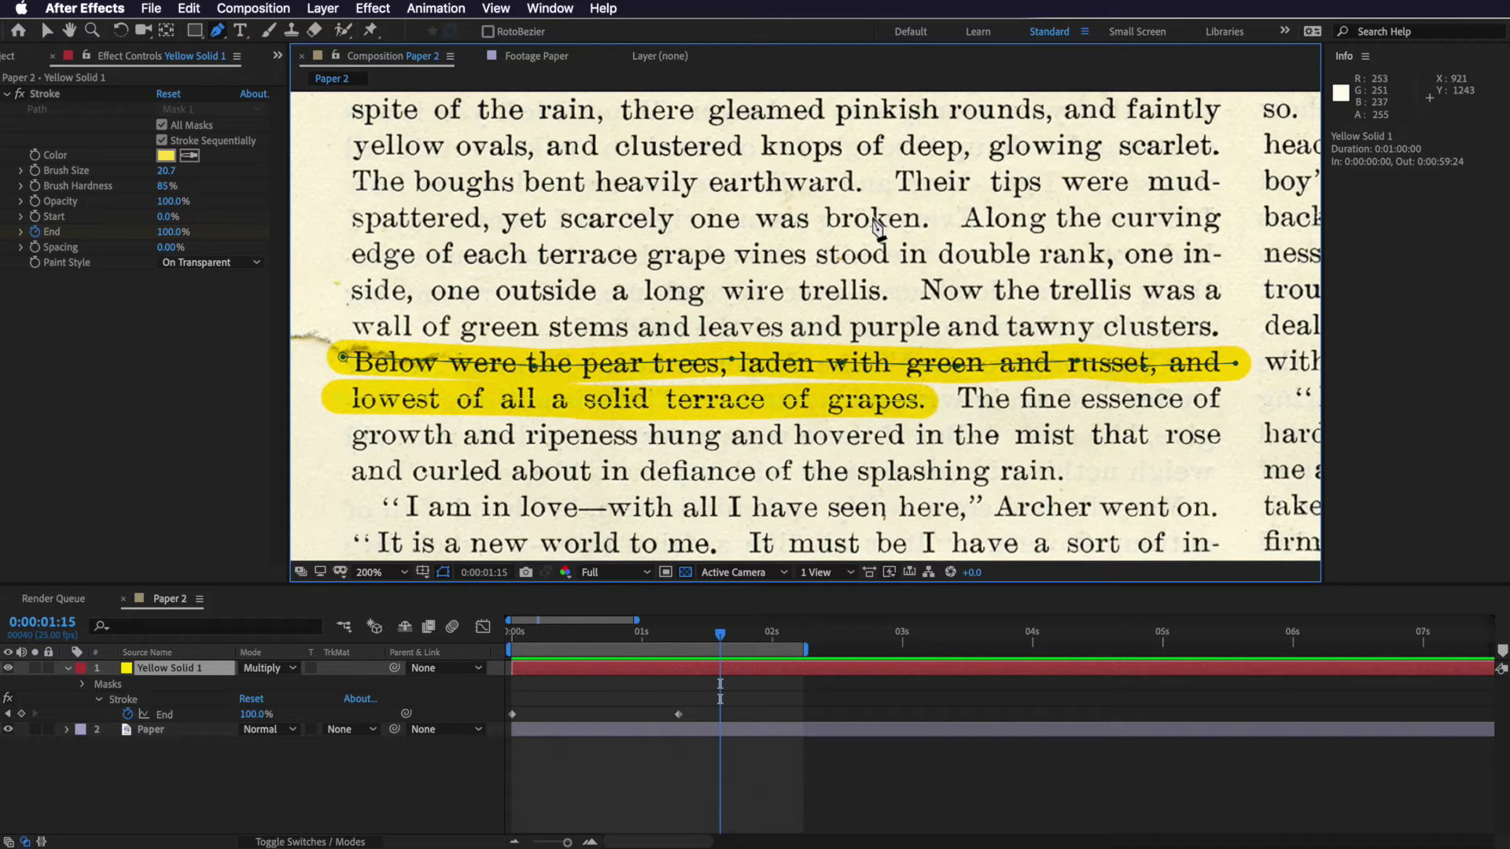
Duplicate the highlight layer and move both its masks onto the 'boughs' and 'spattered' lines.
left_click(188, 673)
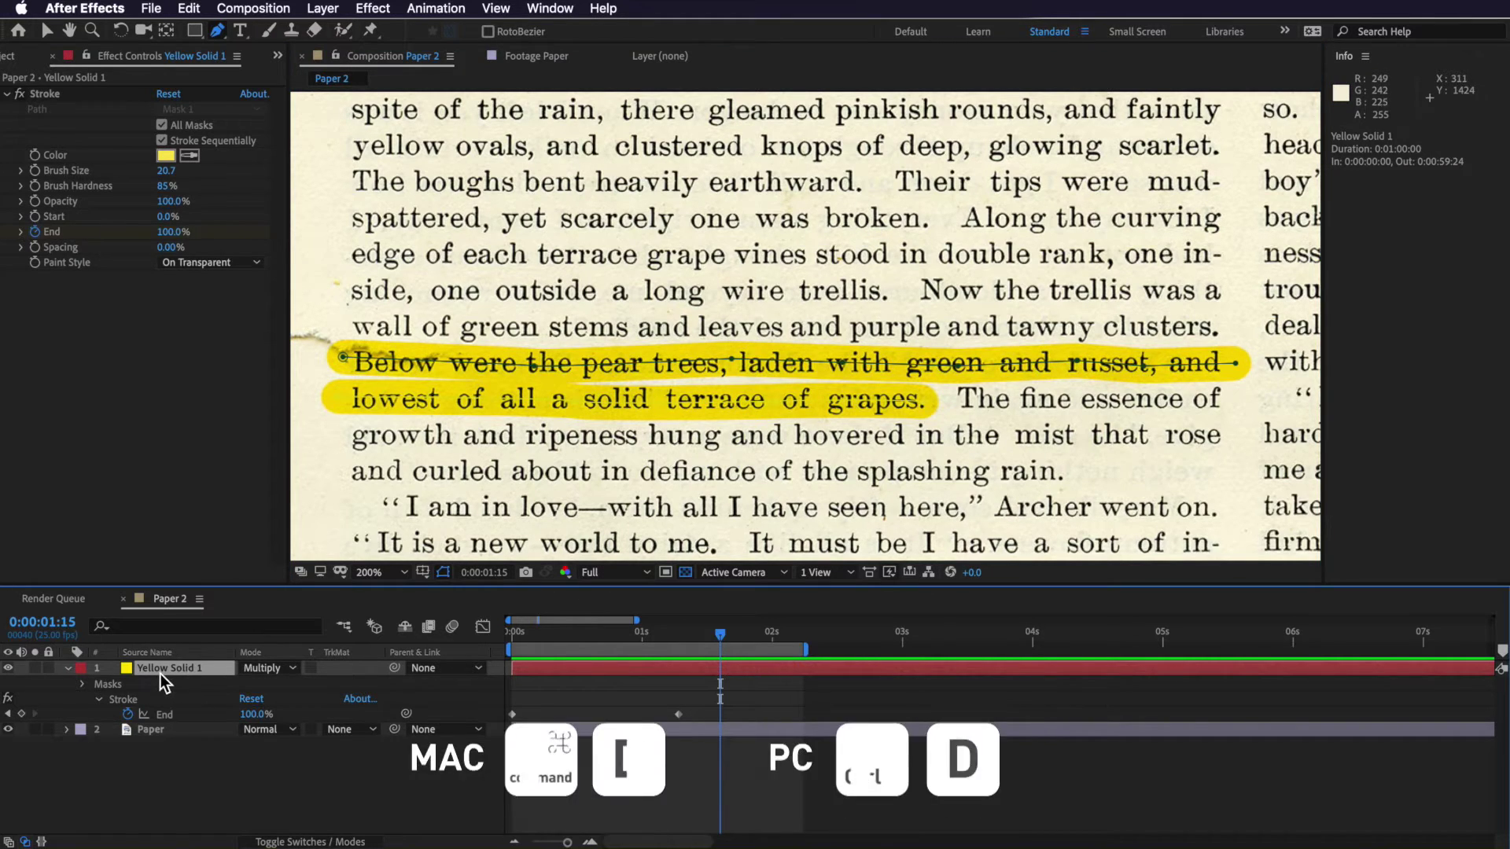
key("super+d")
left_click(68, 667)
left_click(83, 683)
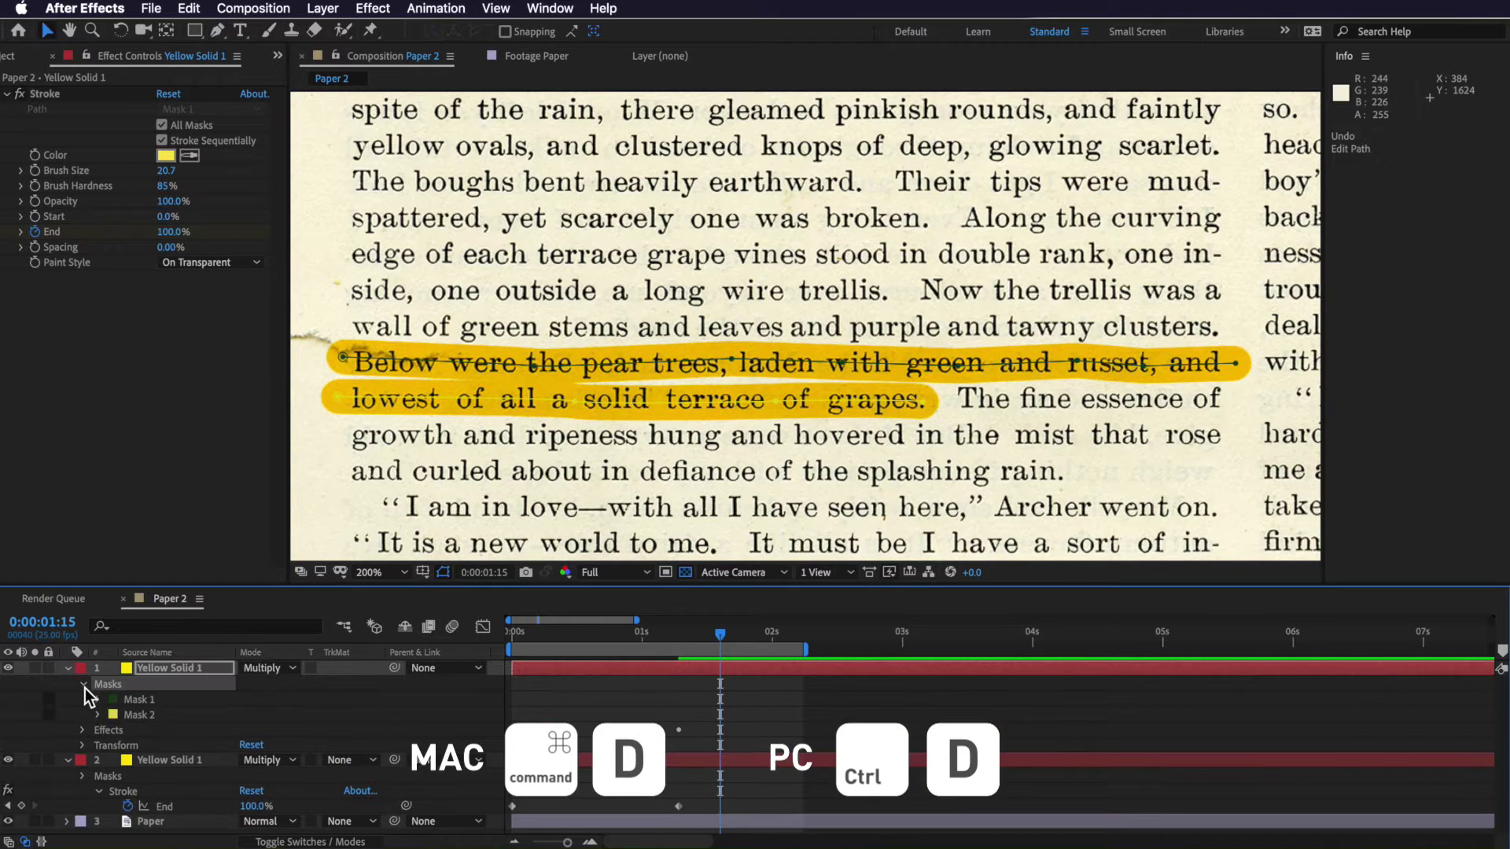
left_click(139, 699)
left_click(140, 714, "shift")
key("v")
left_click_drag(746, 366, 821, 221)
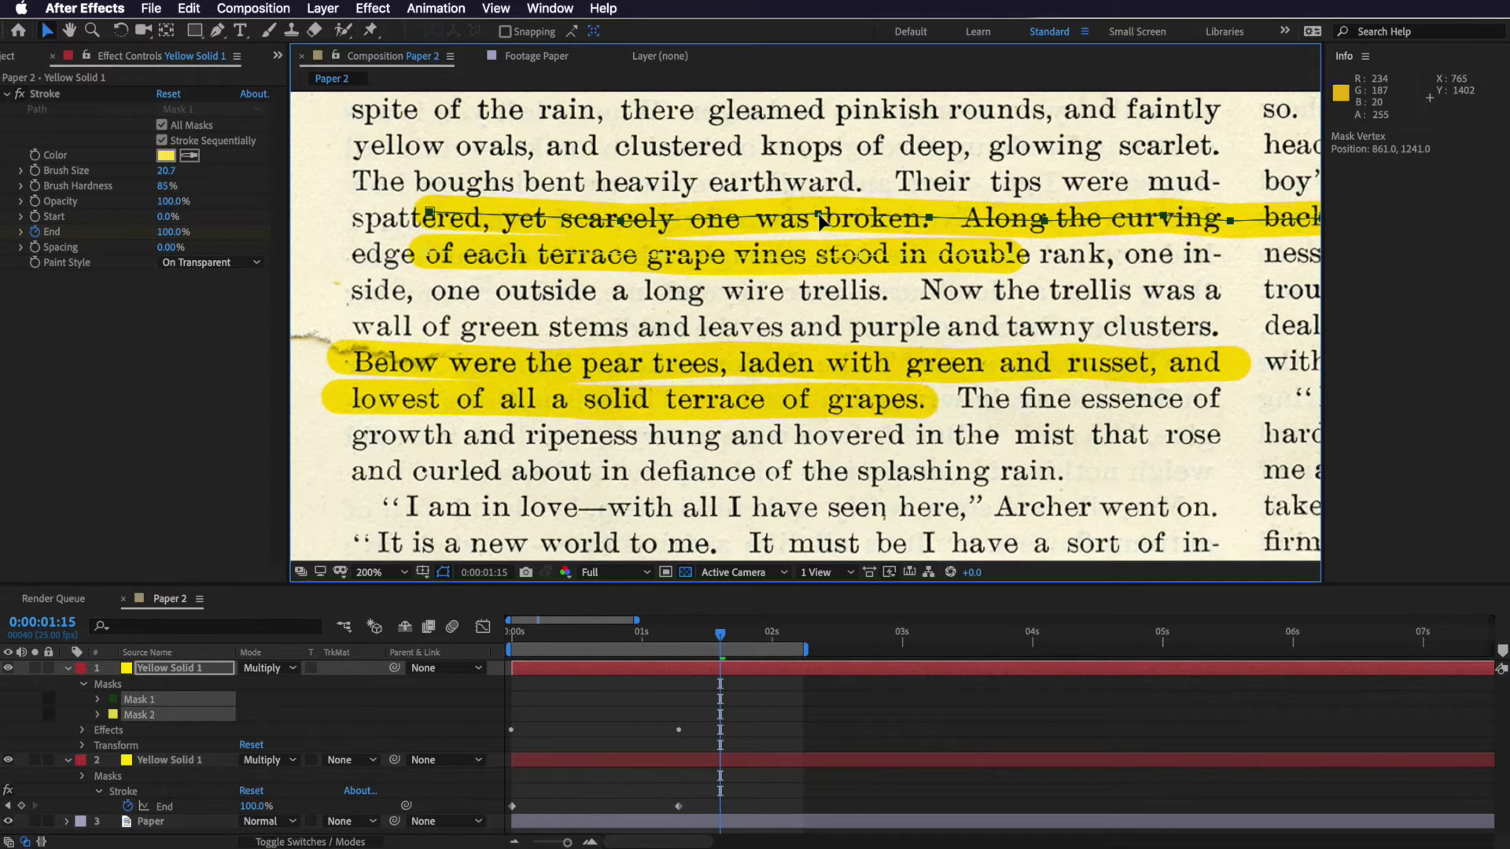
key("super+z")
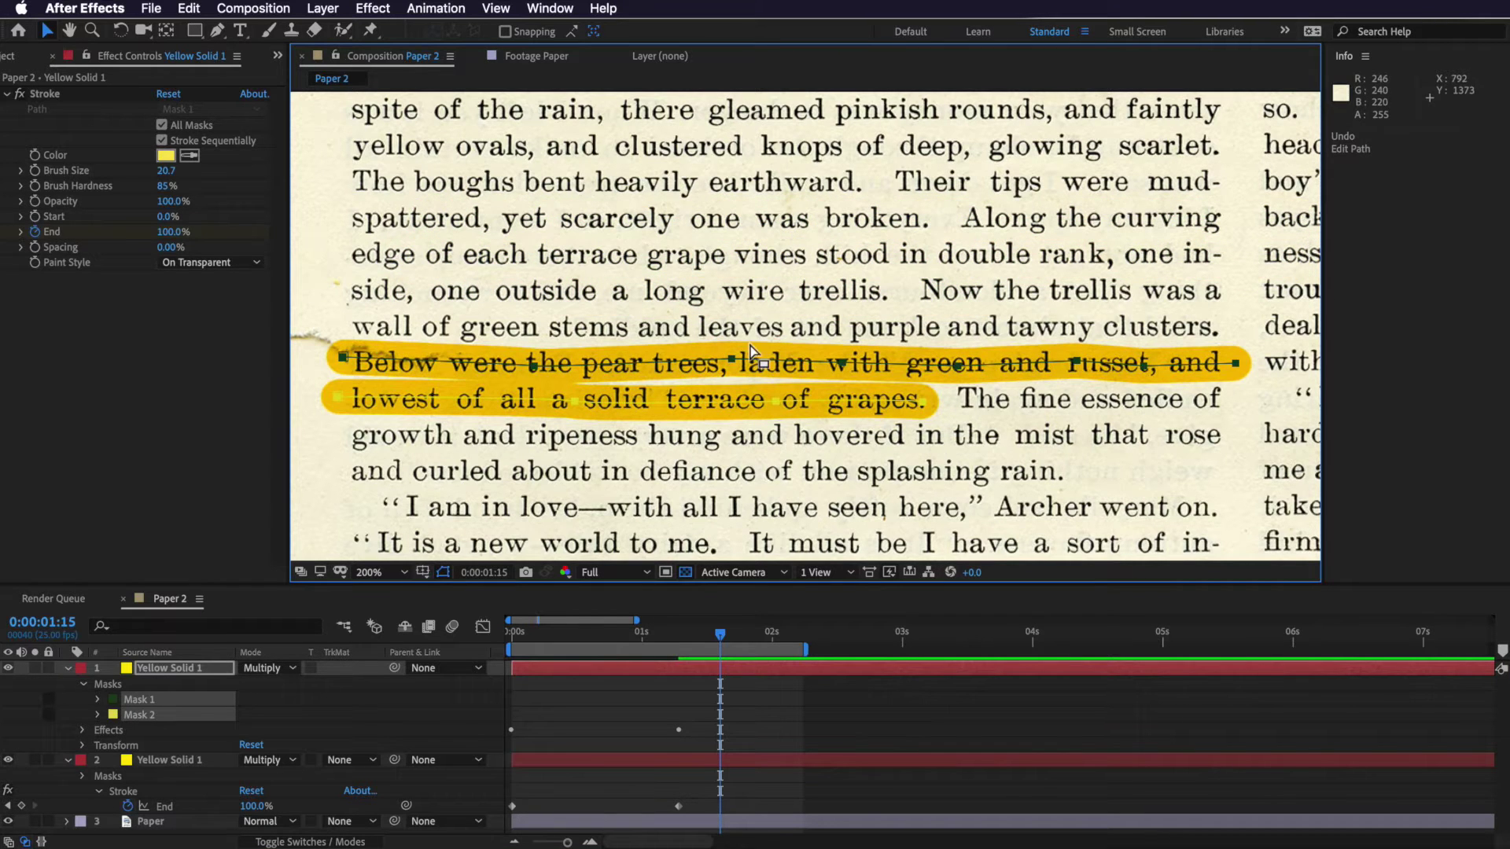
left_click_drag(731, 366, 736, 186)
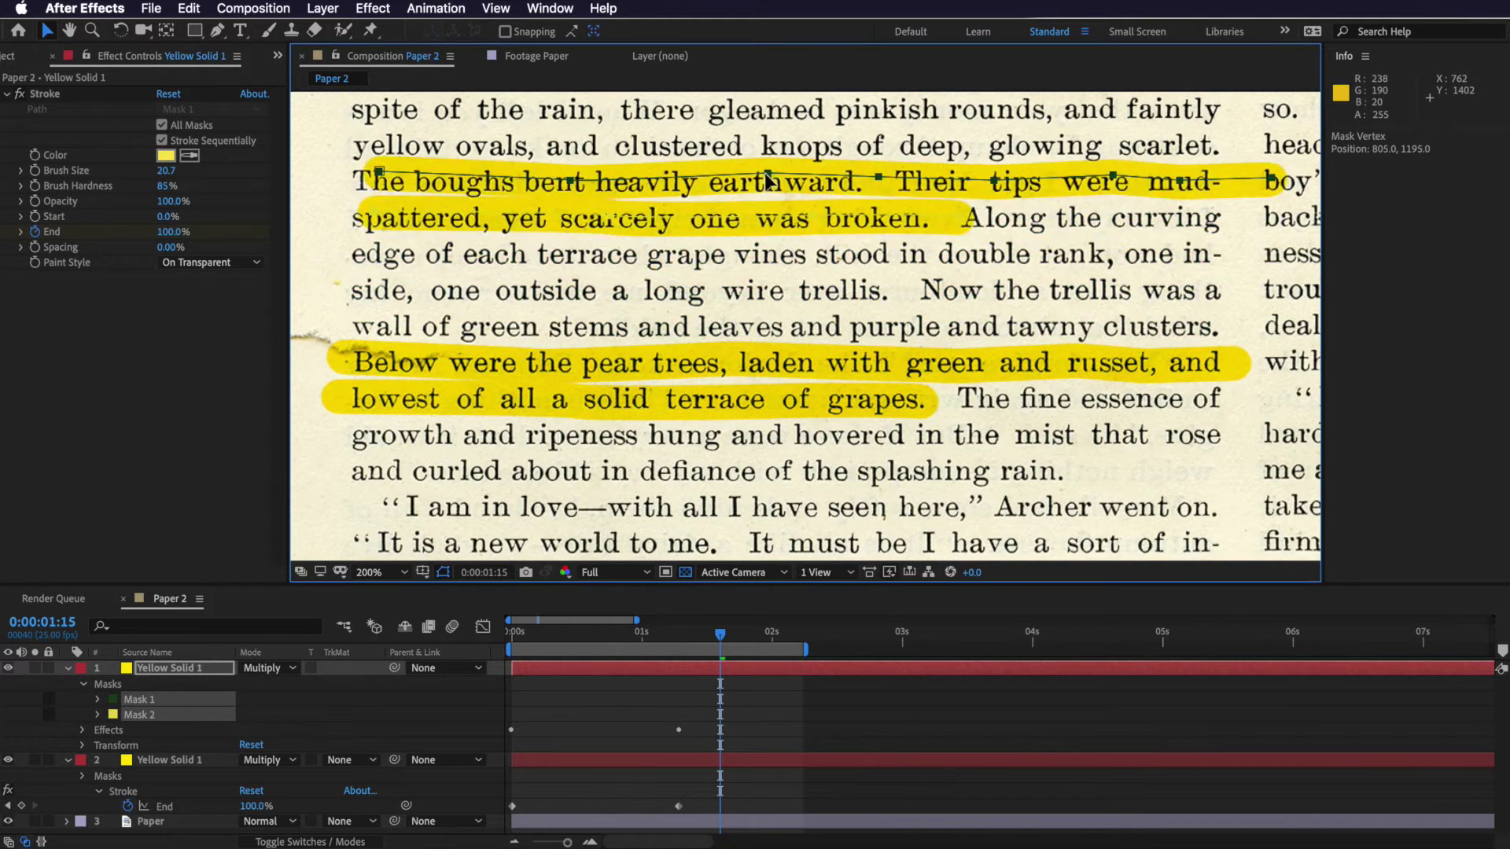
left_click(663, 724)
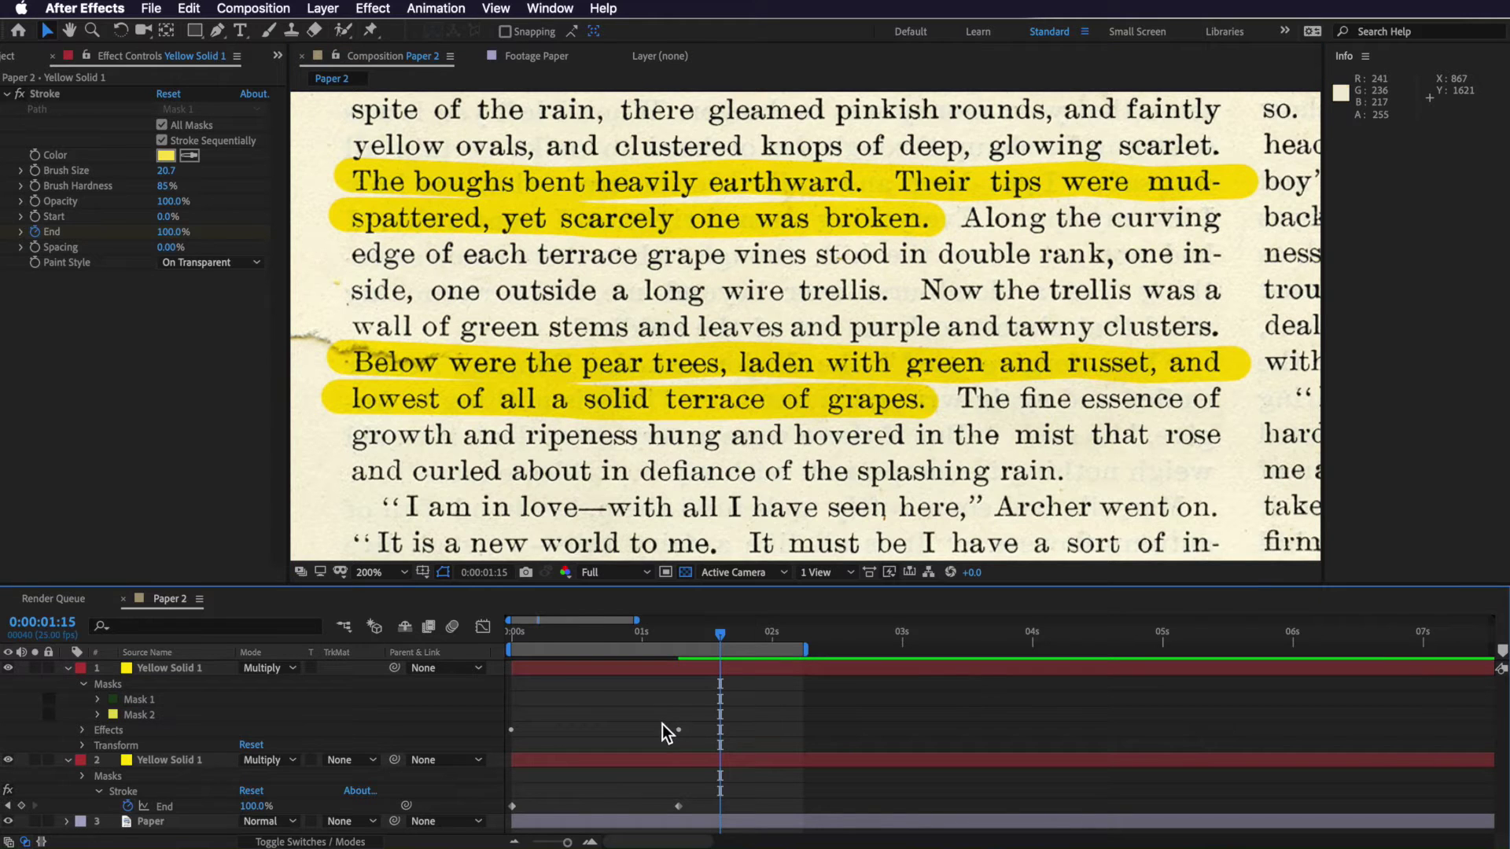
Delete the first mask's starting vertex so the highlight begins at 'earthward.'.
left_click(697, 669)
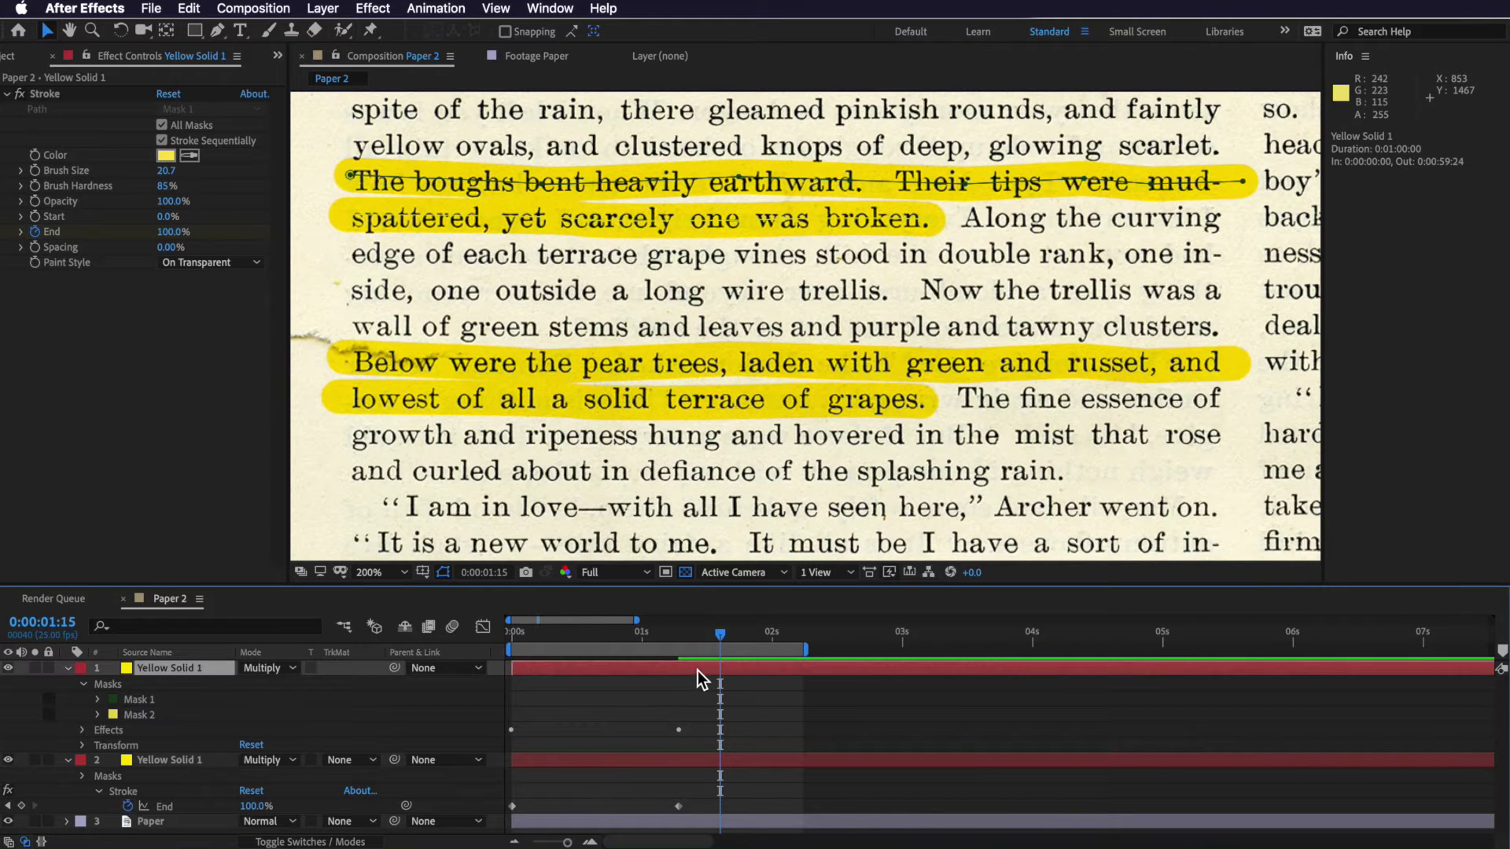
left_click(356, 178)
key("Delete")
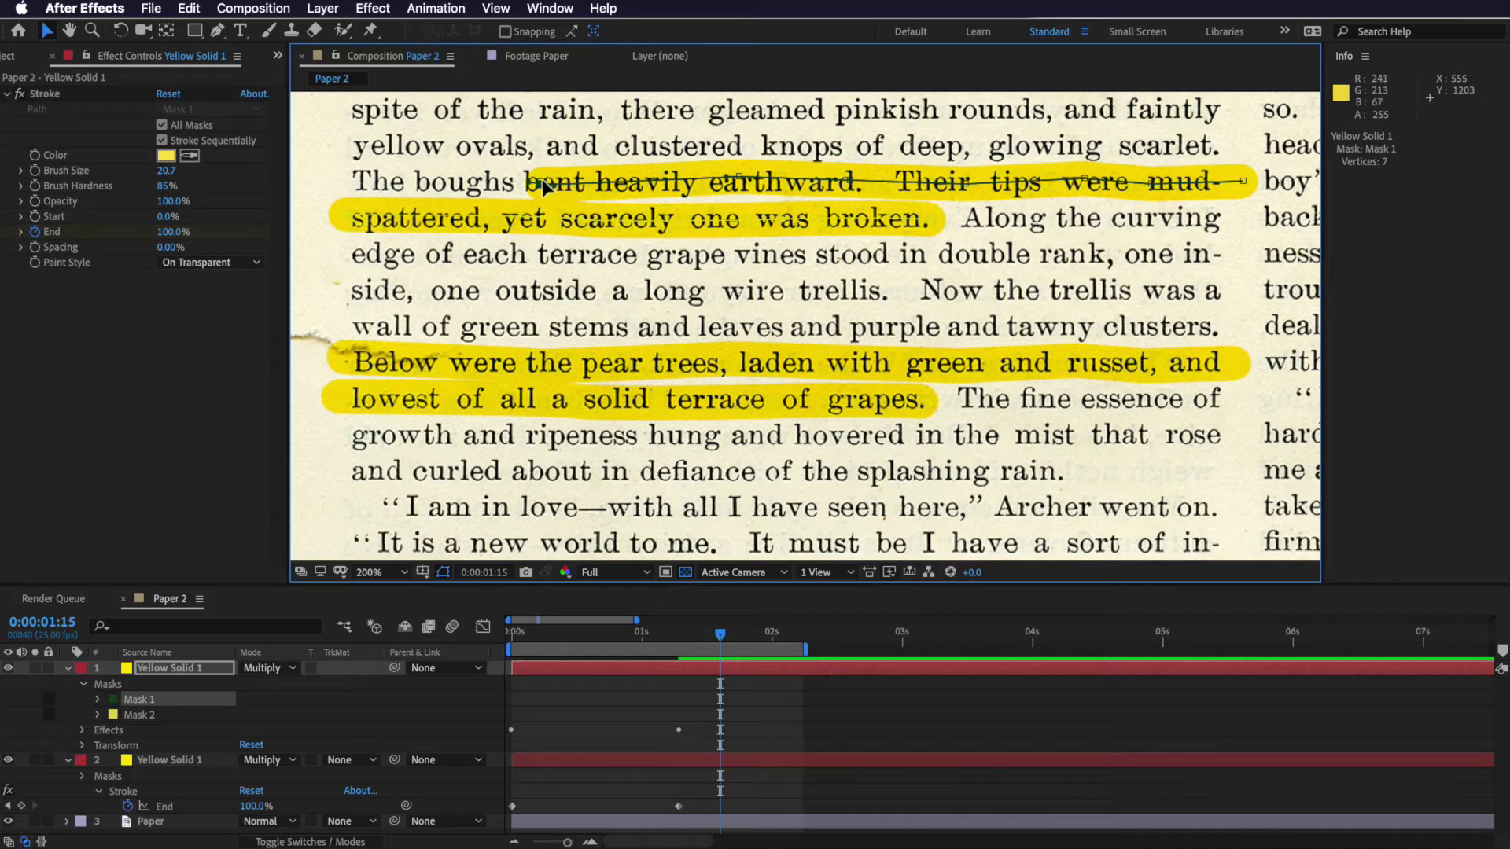
left_click_drag(585, 194, 737, 182)
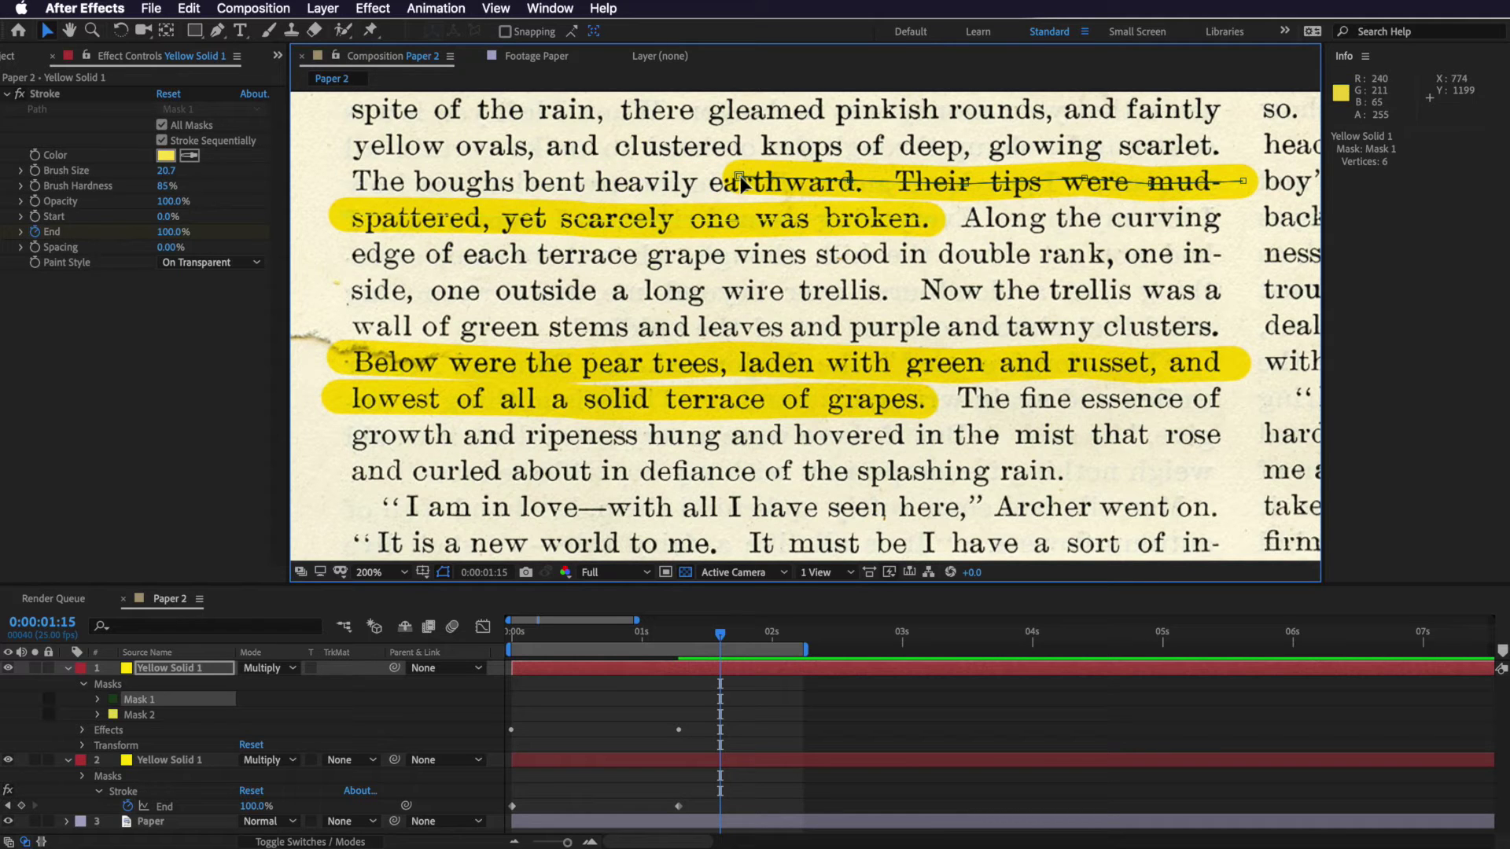
Shift Yellow Solid 1 a few frames later so its strokes follow the lower highlight, then scrub to check timing.
key("Delete")
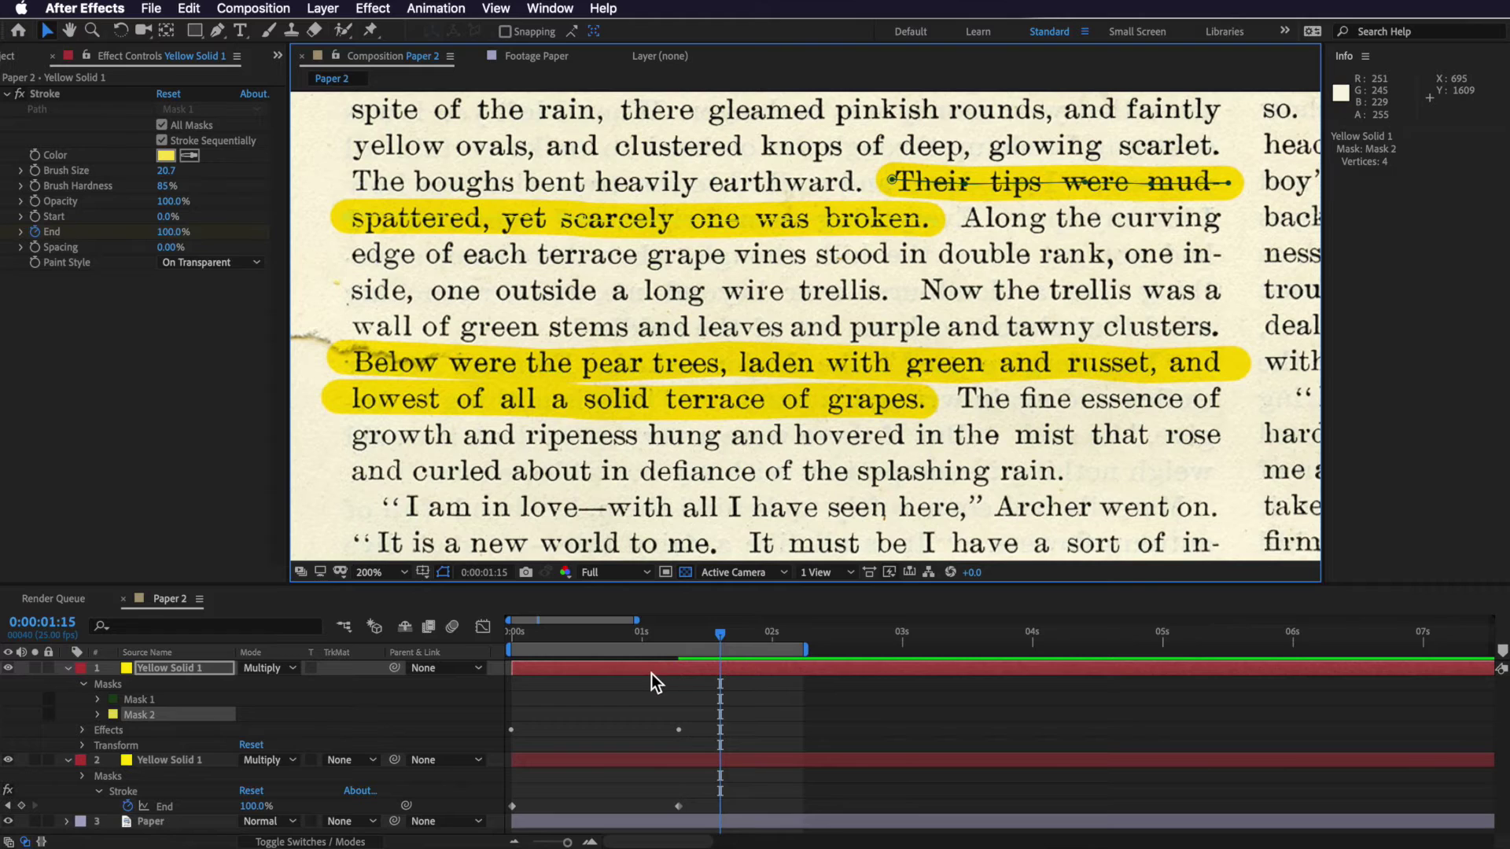
left_click_drag(651, 673, 794, 684)
key("ctrl+Down")
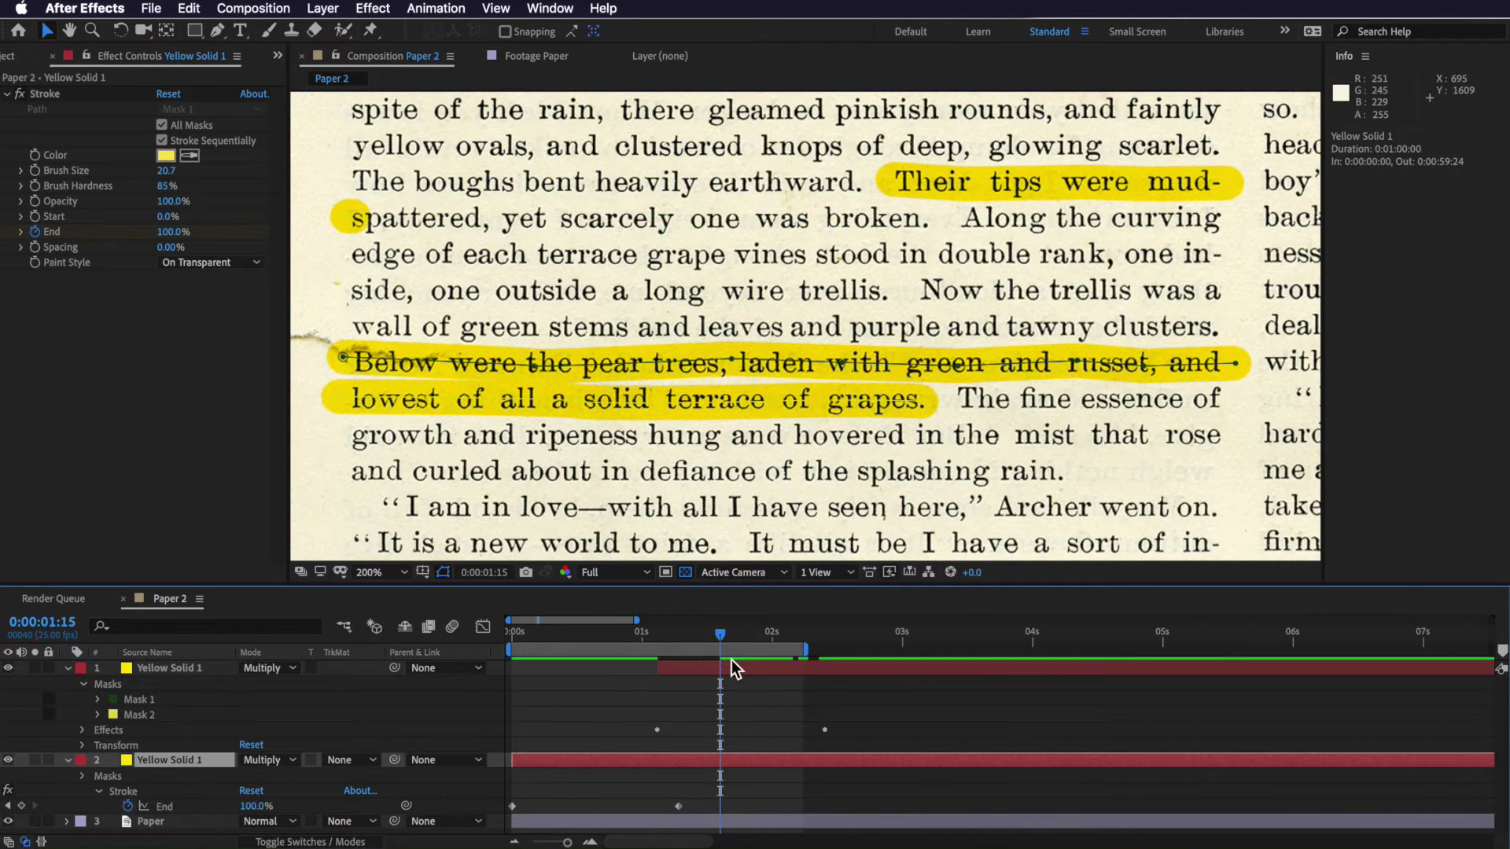
left_click_drag(721, 641, 631, 640)
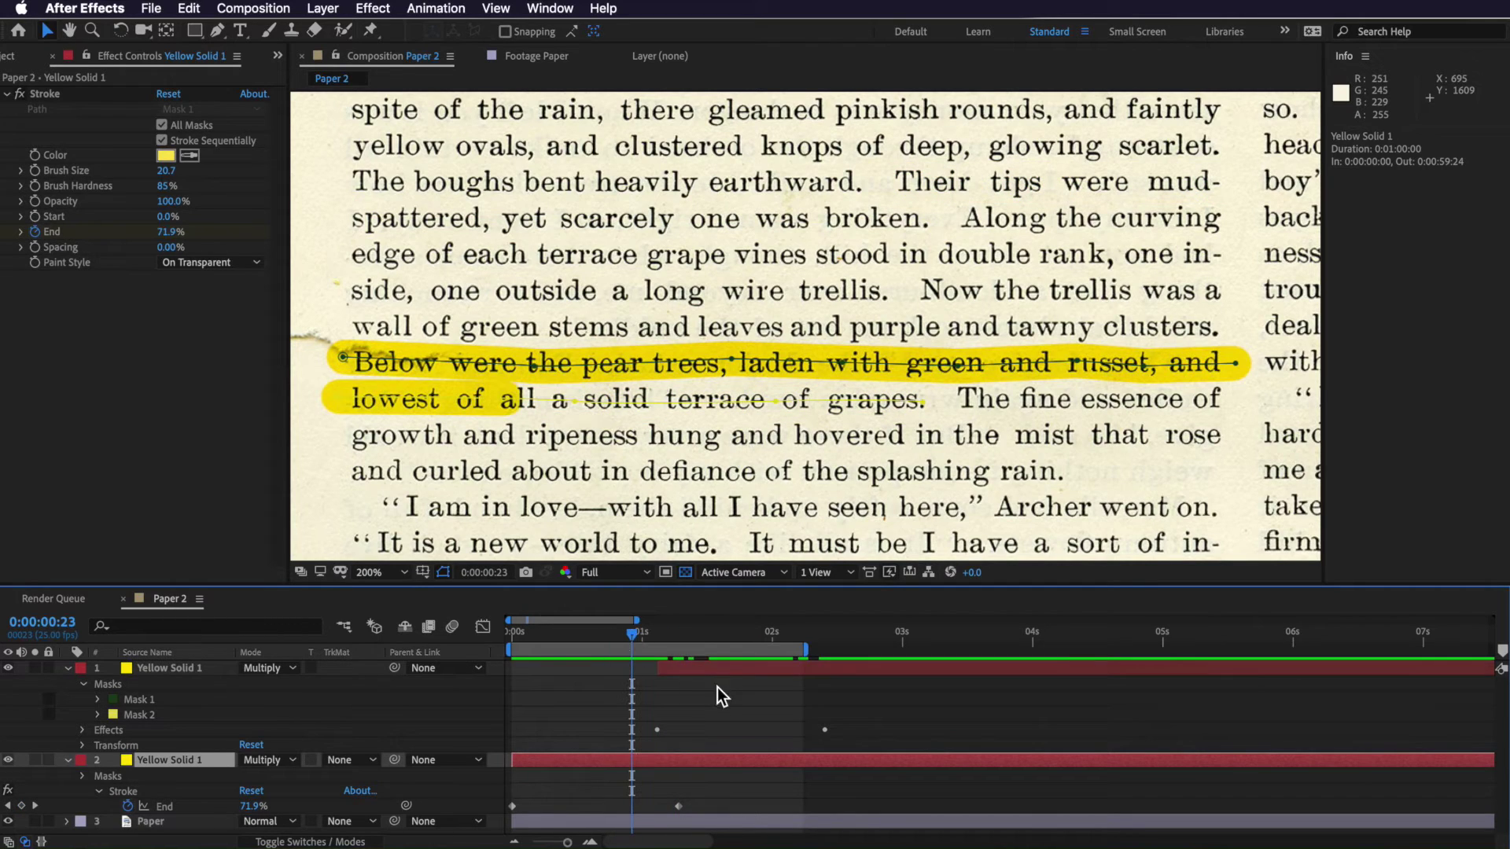
left_click_drag(716, 668, 726, 668)
mouse_move(640, 636)
left_mouse_down()
mouse_move(679, 642)
mouse_move(519, 637)
left_mouse_up()
key("space")
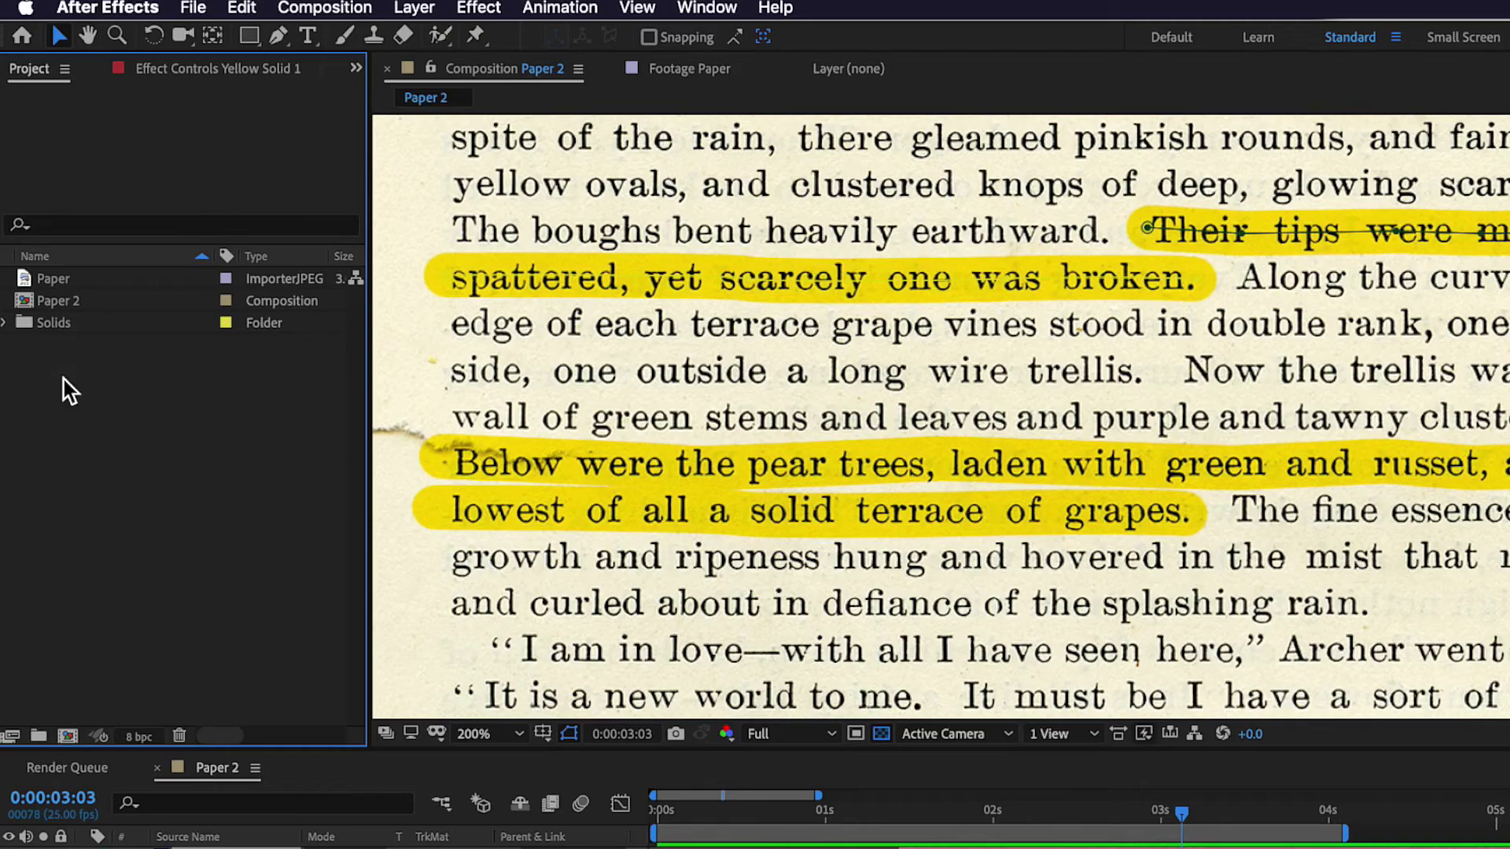
Make a composition named Main Comp from the HDTV 1080 25 preset (1920×1080), changed to 30 fps.
right_click(63, 380)
left_click(633, 468)
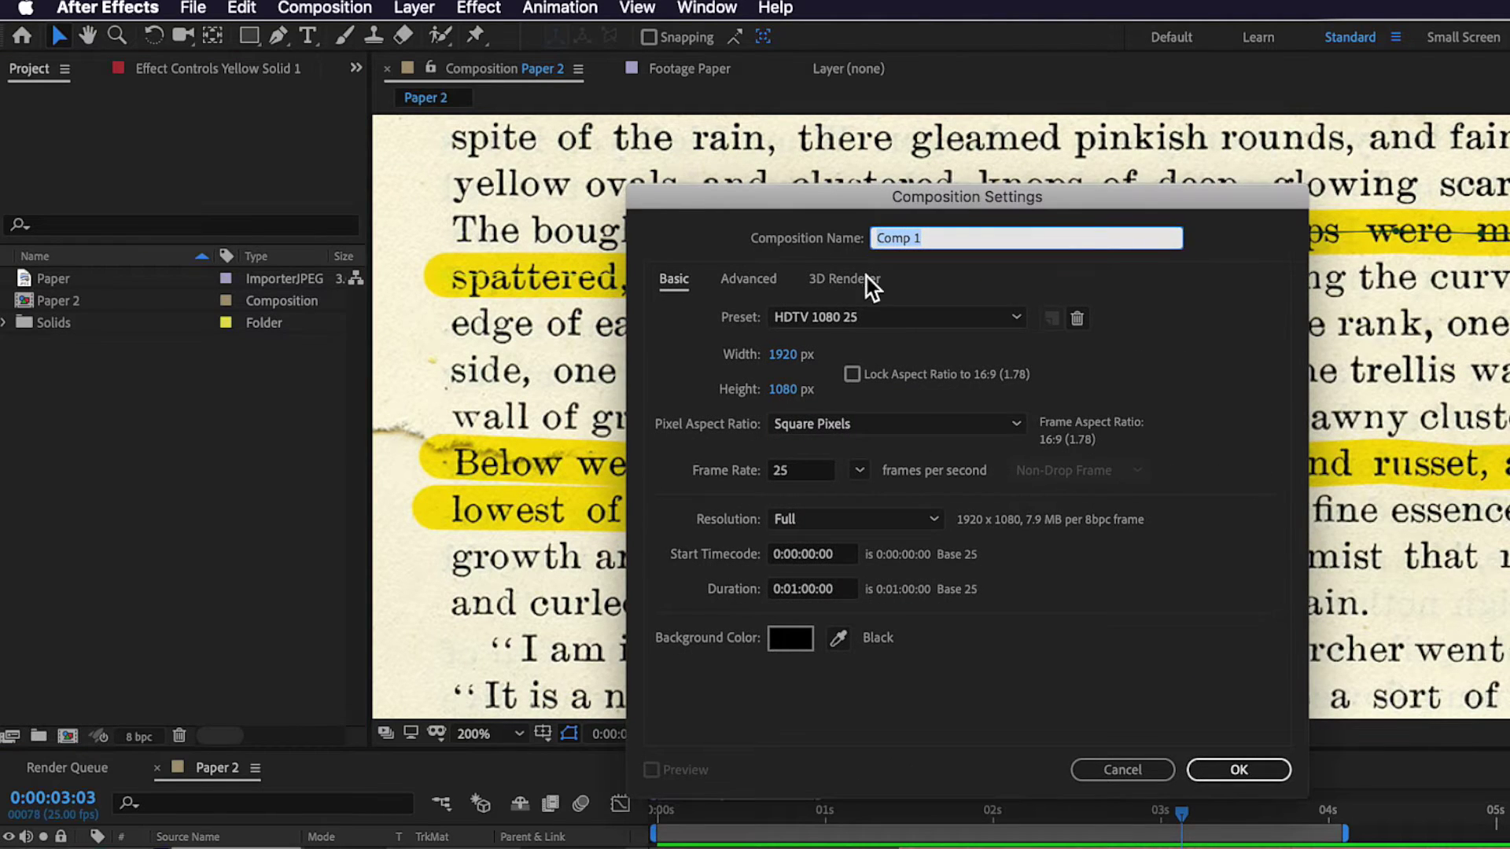
left_click(865, 316)
left_click(833, 838)
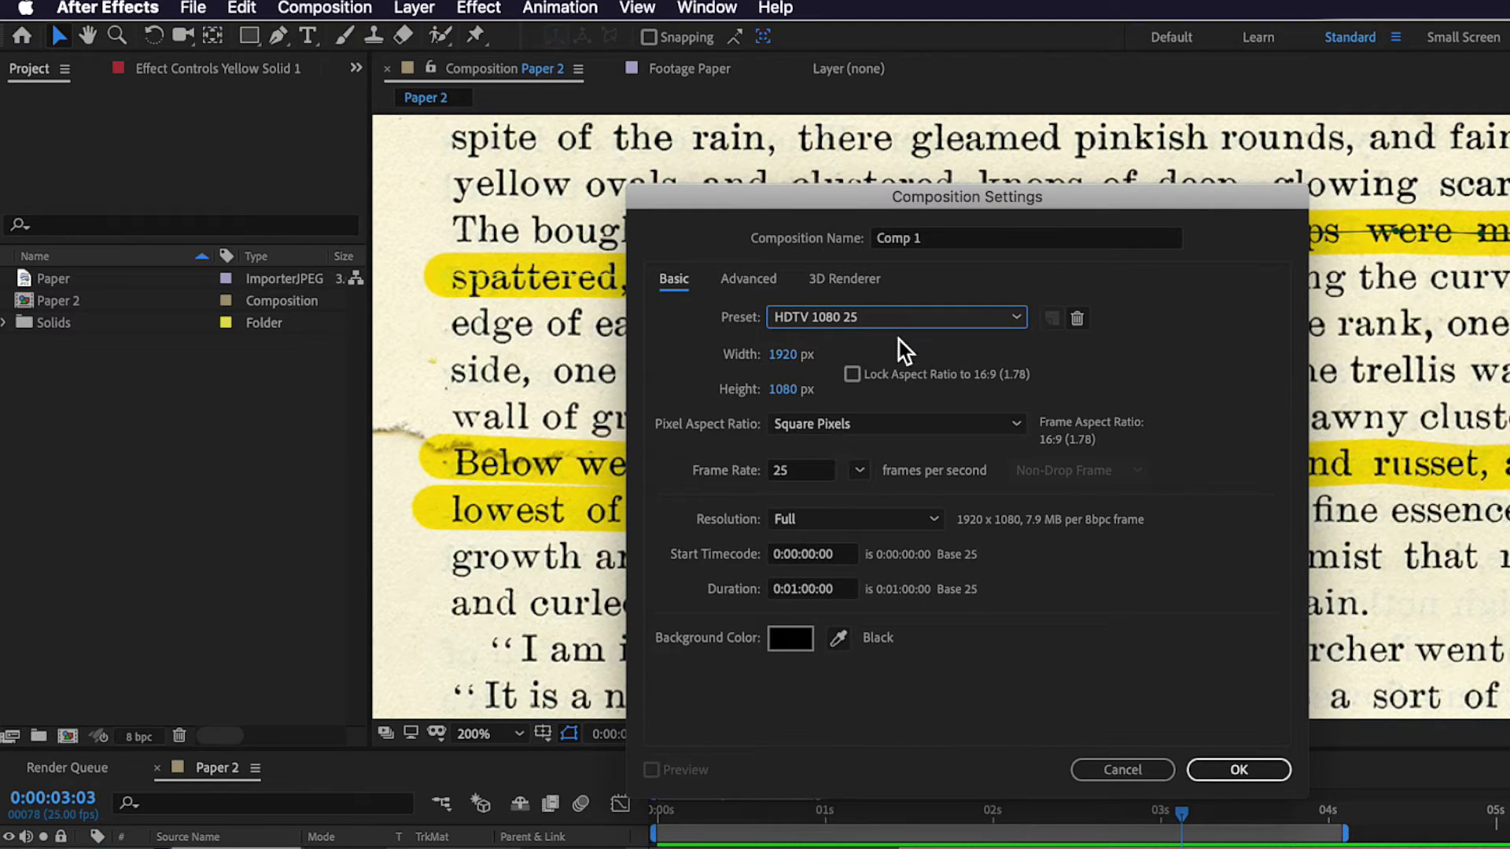
left_click(936, 243)
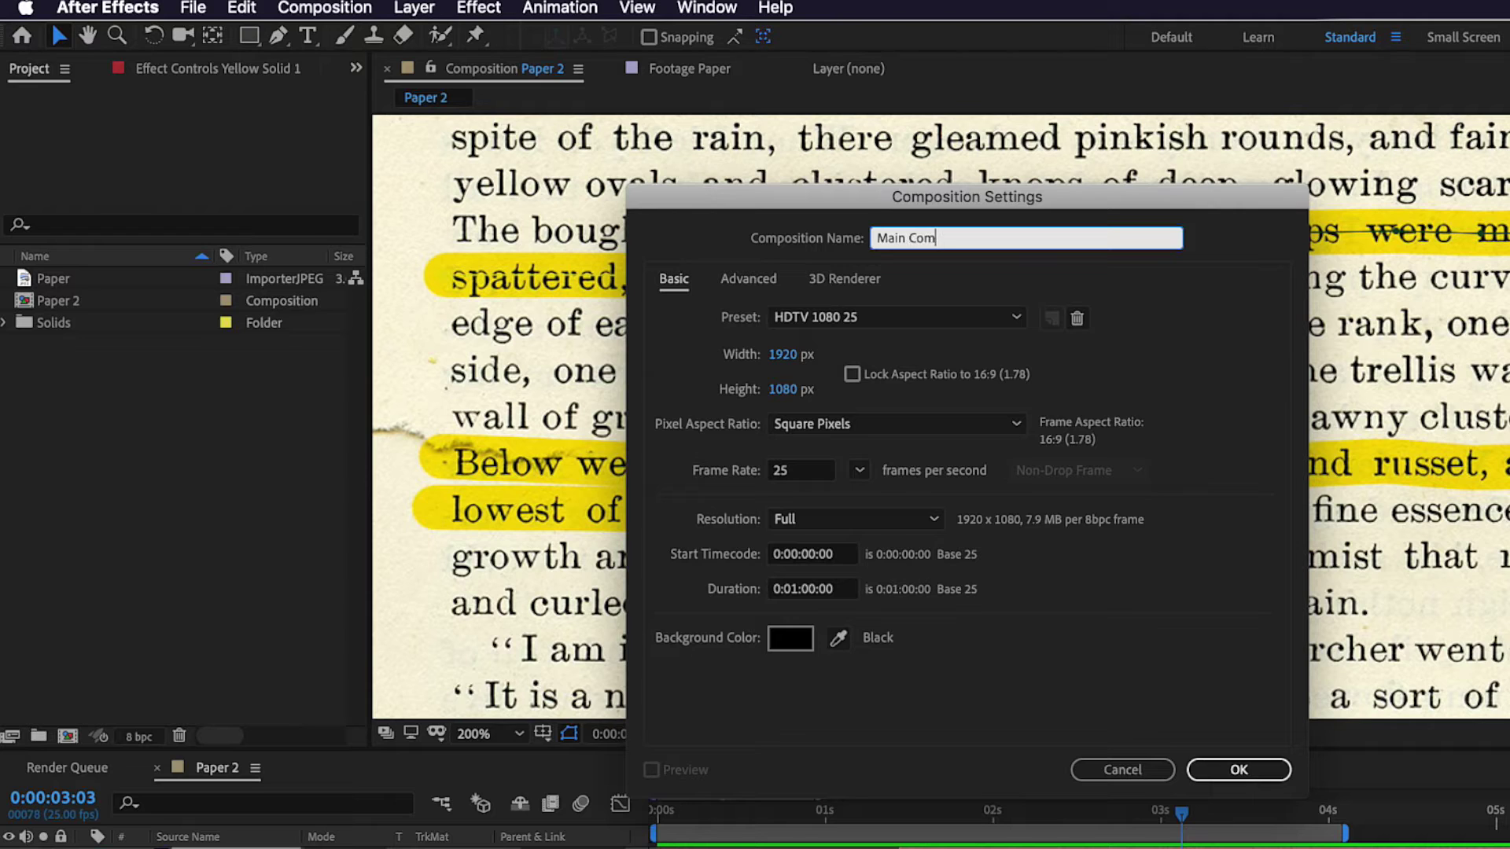
left_click(859, 470)
left_click(904, 698)
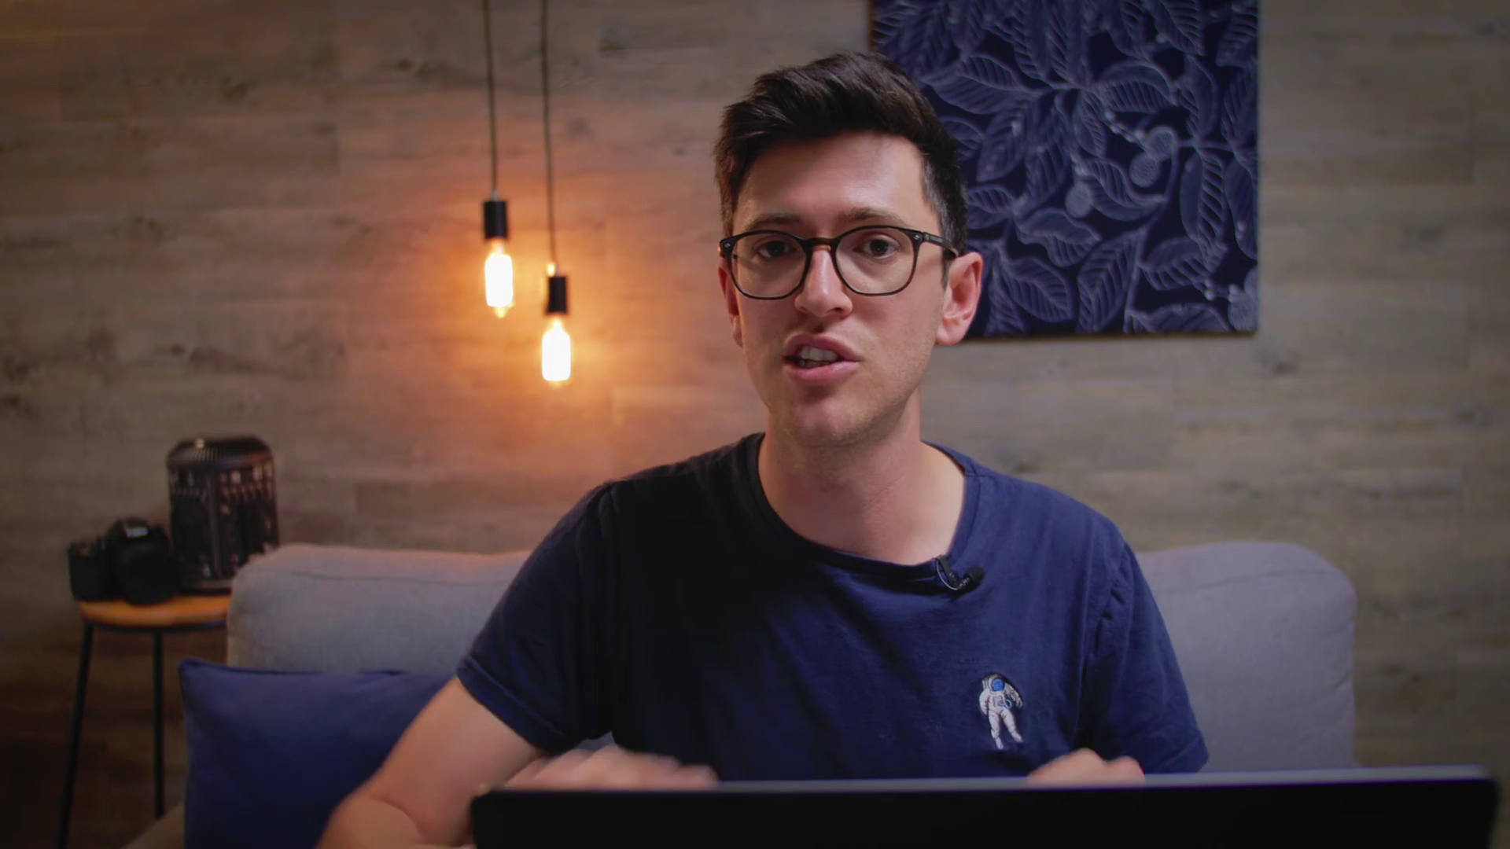
Drop Paper 2 into the Main Comp timeline and add a new Camera 1 layer above it.
left_click_drag(47, 253, 255, 720)
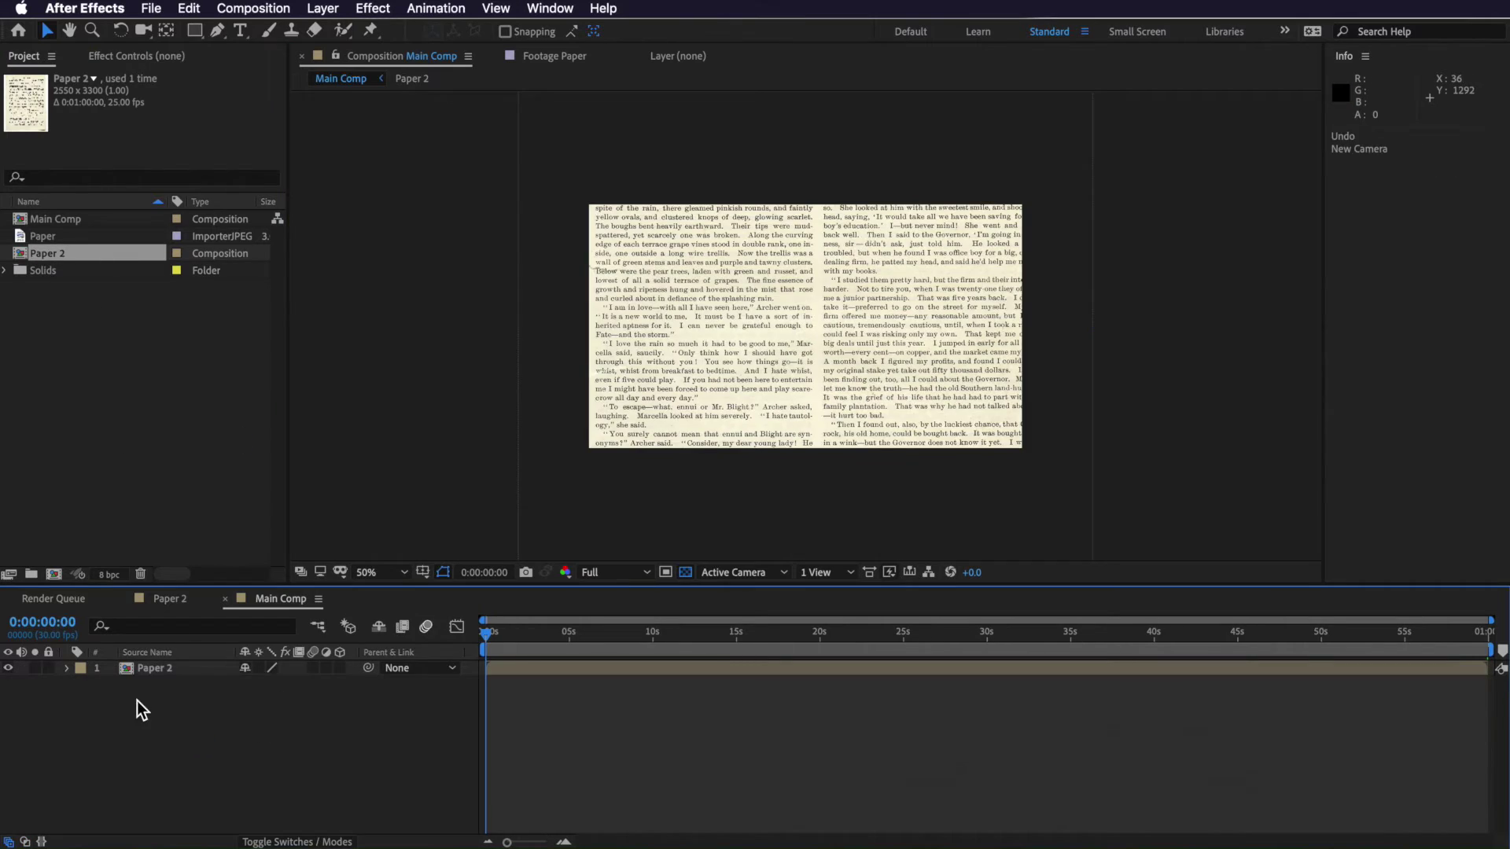
right_click(137, 700)
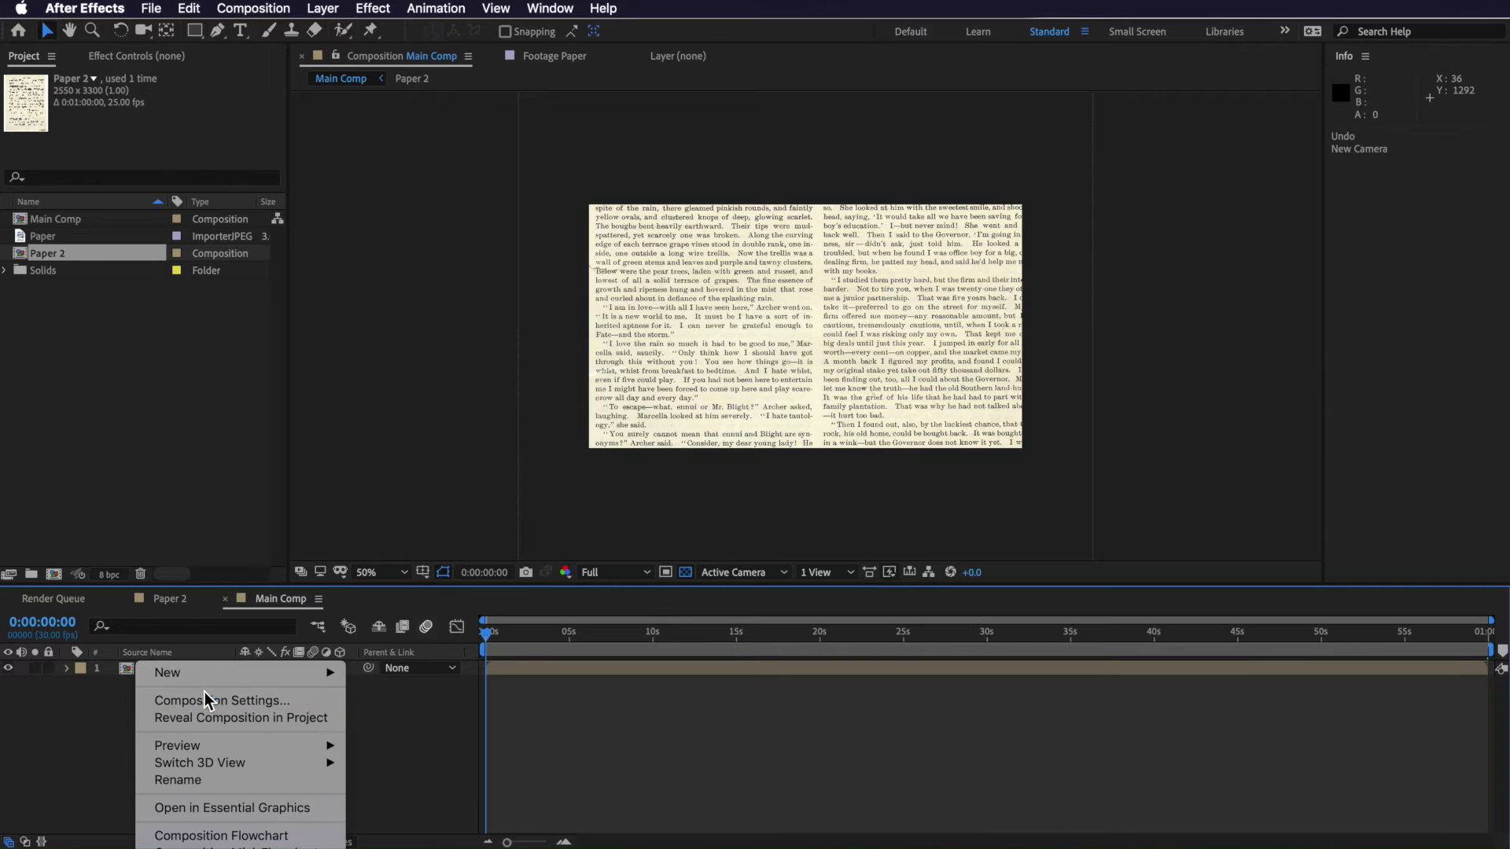
mouse_move(214, 677)
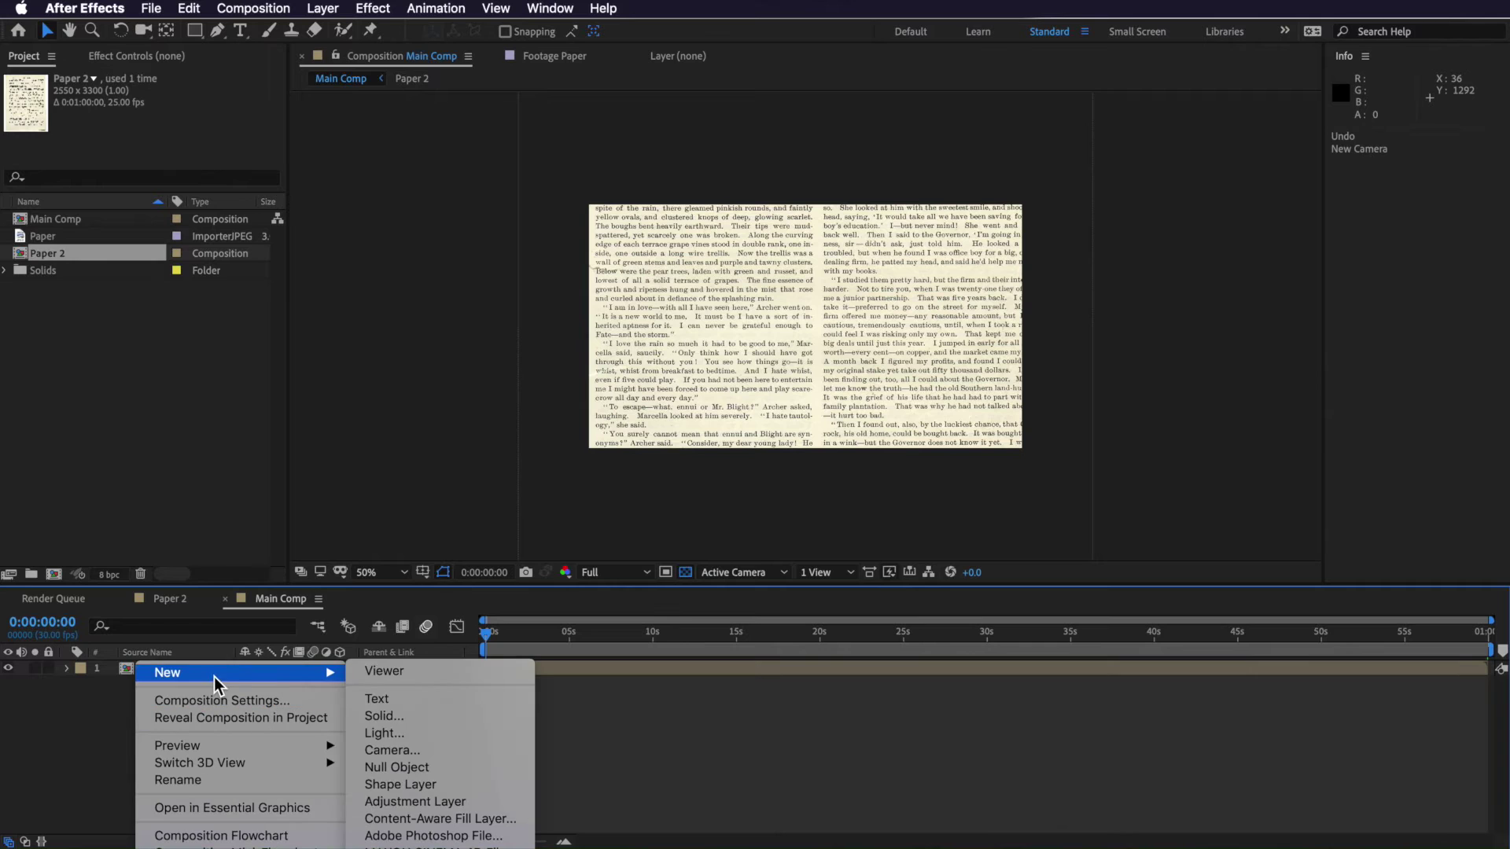
left_click(398, 753)
left_click_drag(436, 78, 584, 130)
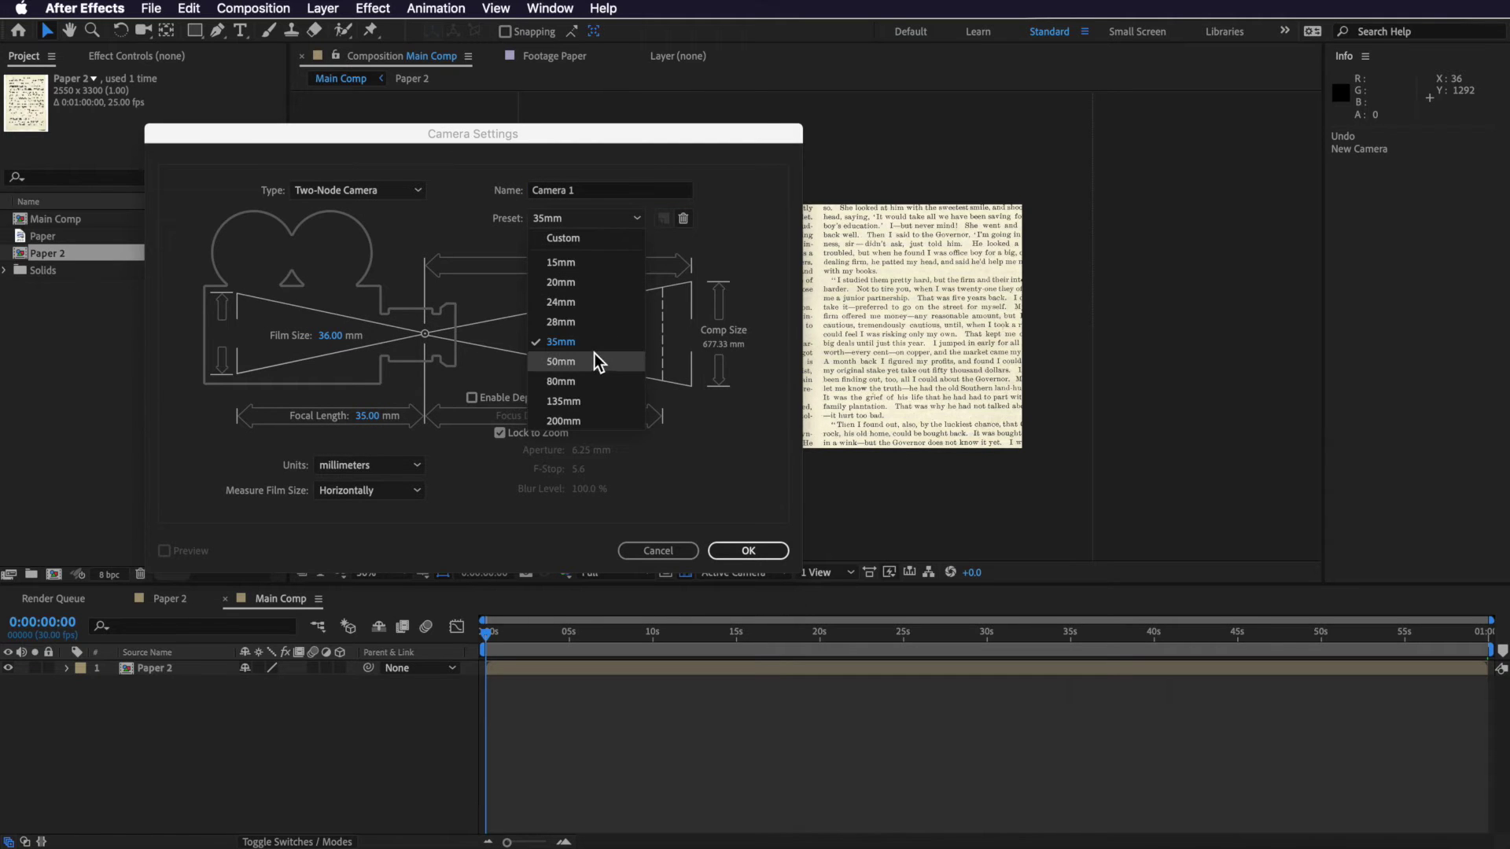
left_click(746, 549)
left_click(745, 550)
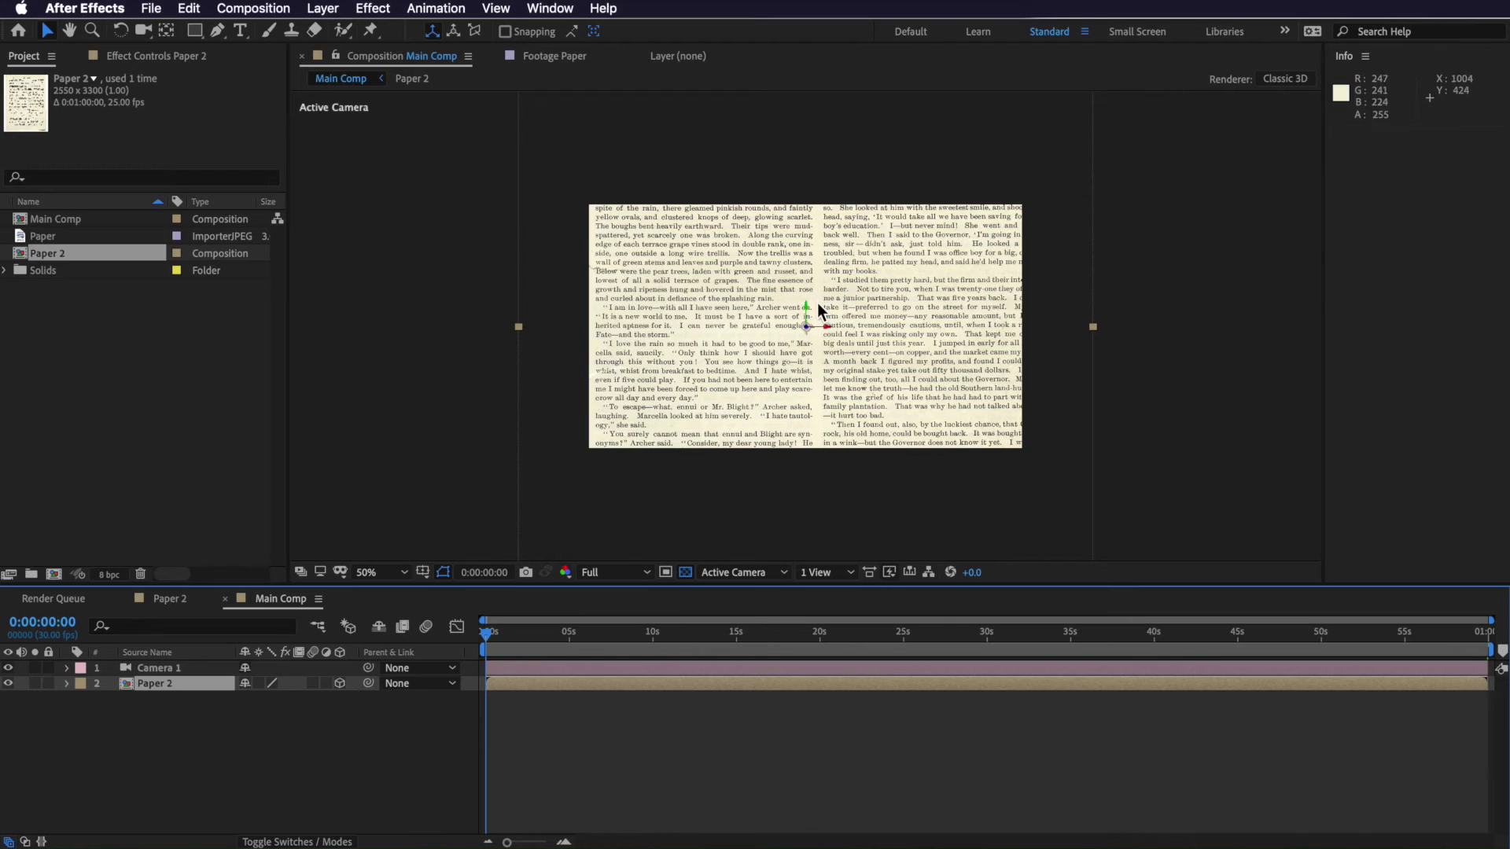
Tilt the 3D Paper 2 page back, then orbit and track Camera 1 for a low angled view.
left_click_drag(826, 330, 833, 316)
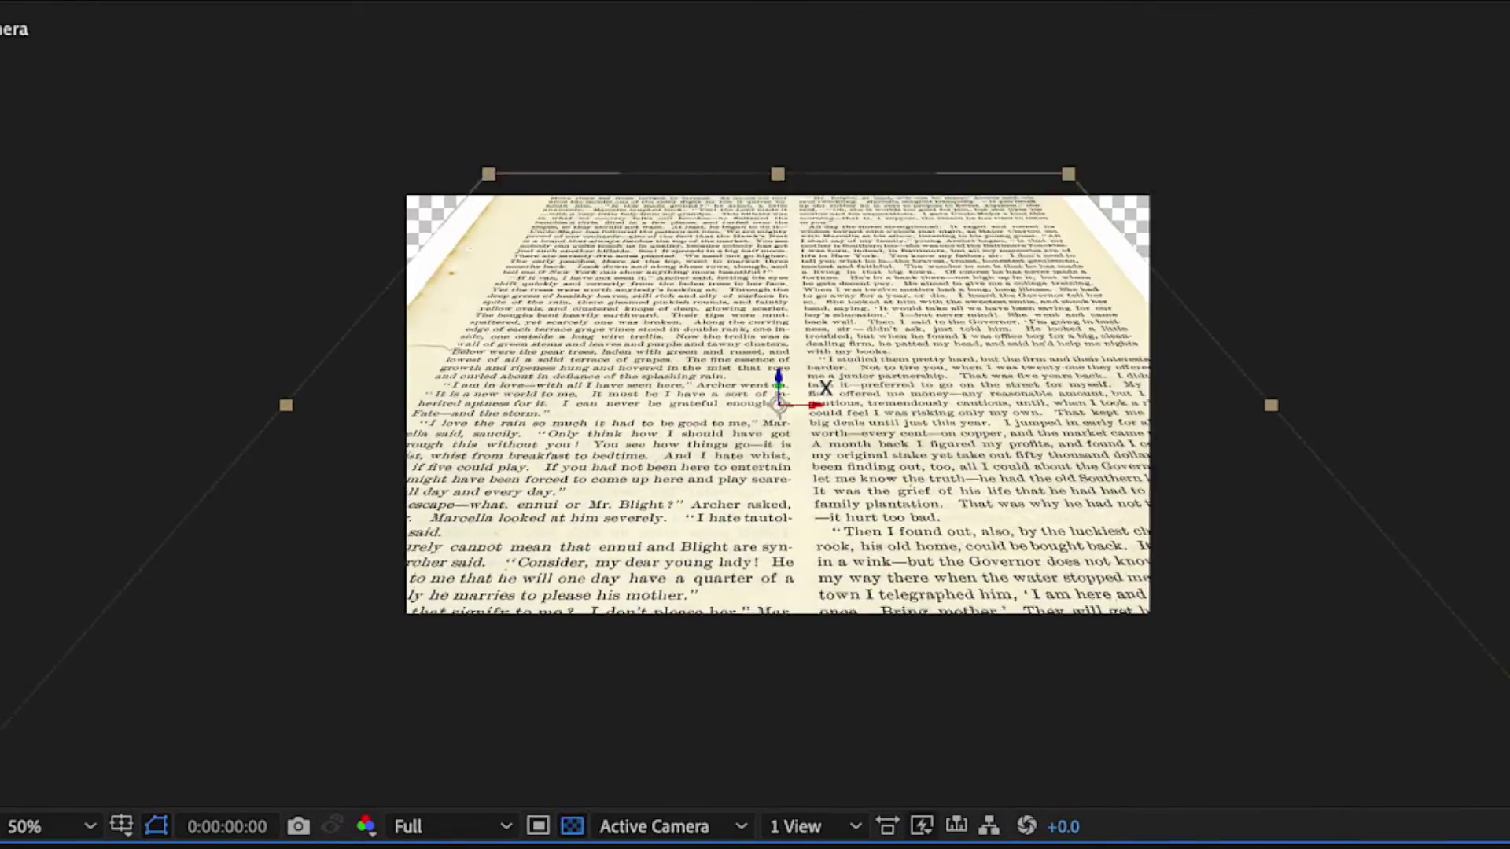
left_click_drag(825, 386, 826, 382)
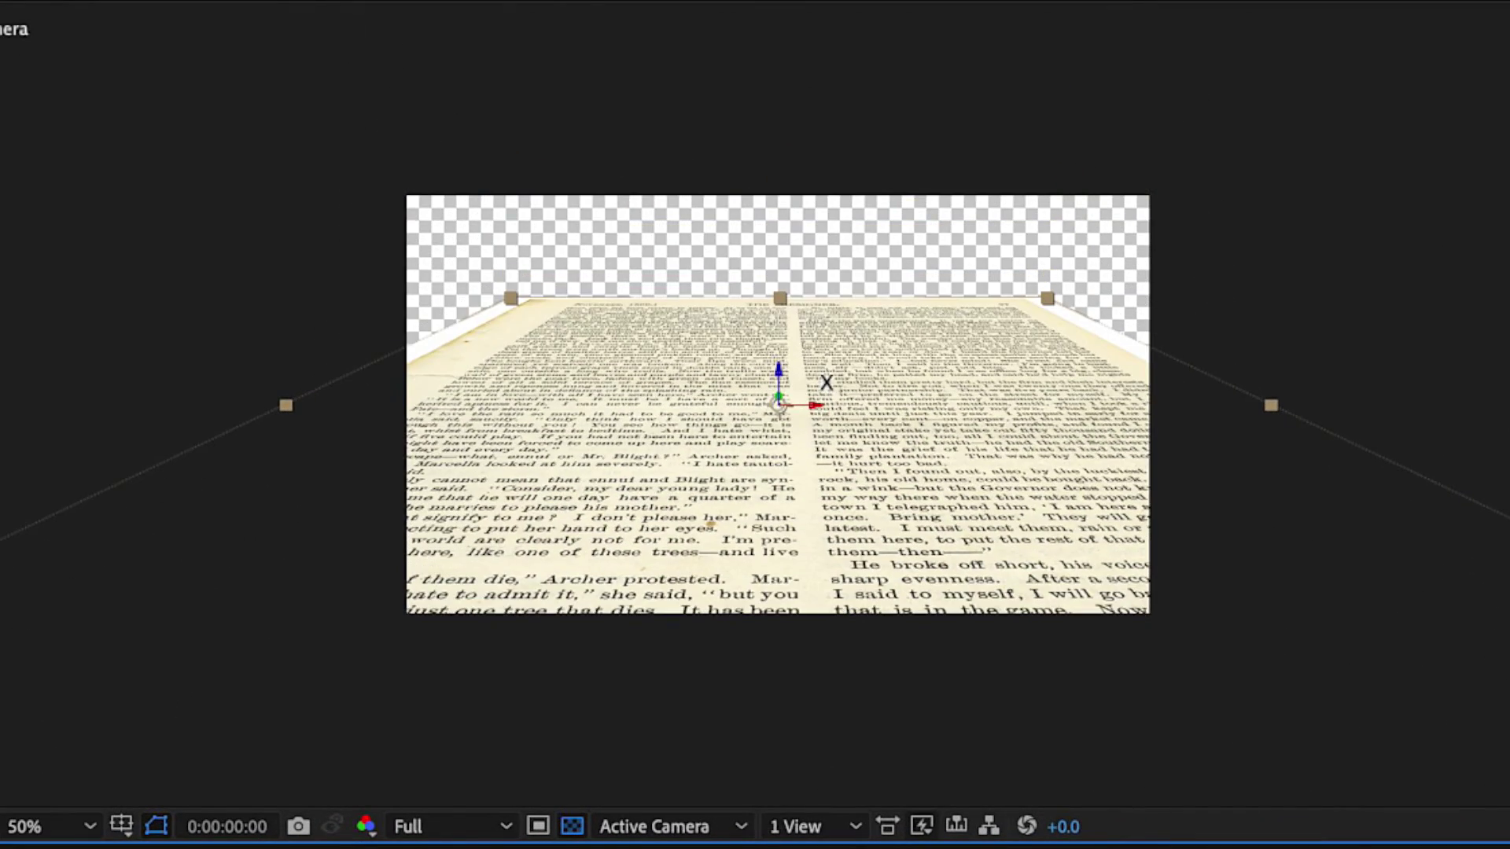
key("c")
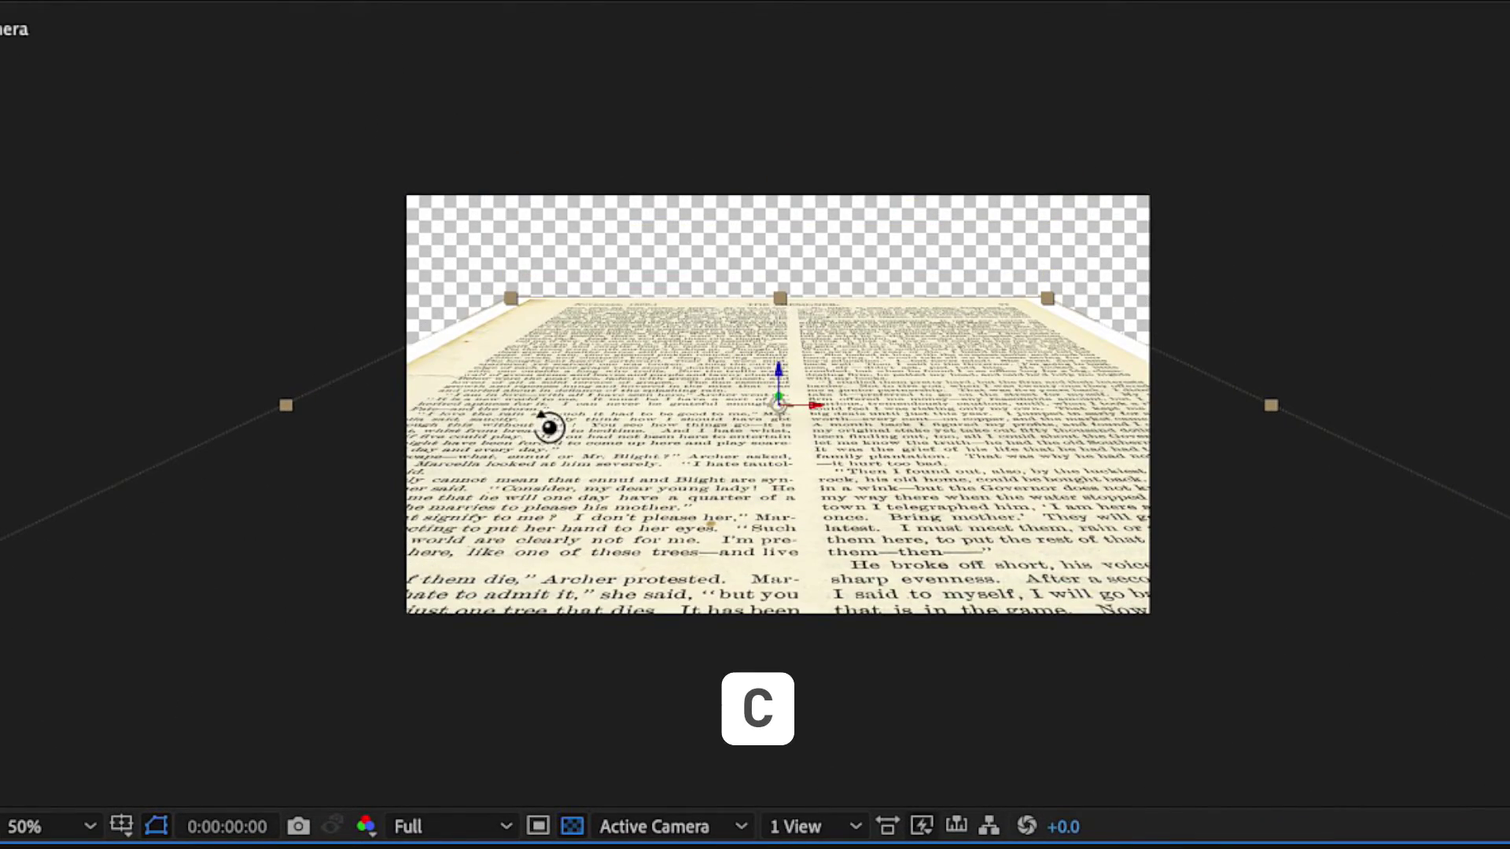
left_click_drag(559, 437, 715, 222)
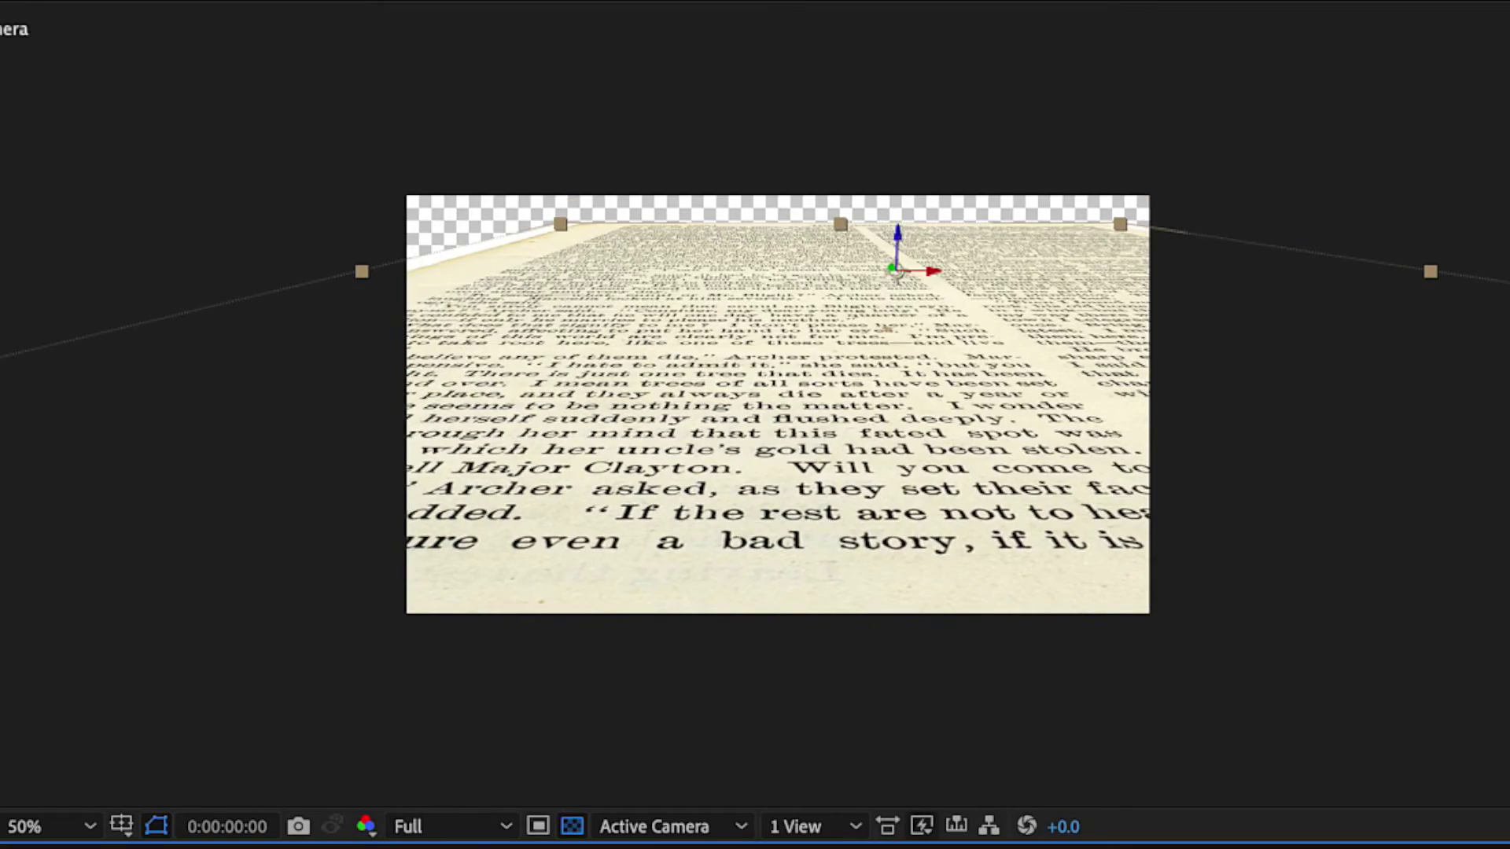
mouse_move(710, 330)
left_mouse_down()
mouse_move(745, 341)
mouse_move(723, 326)
left_mouse_up()
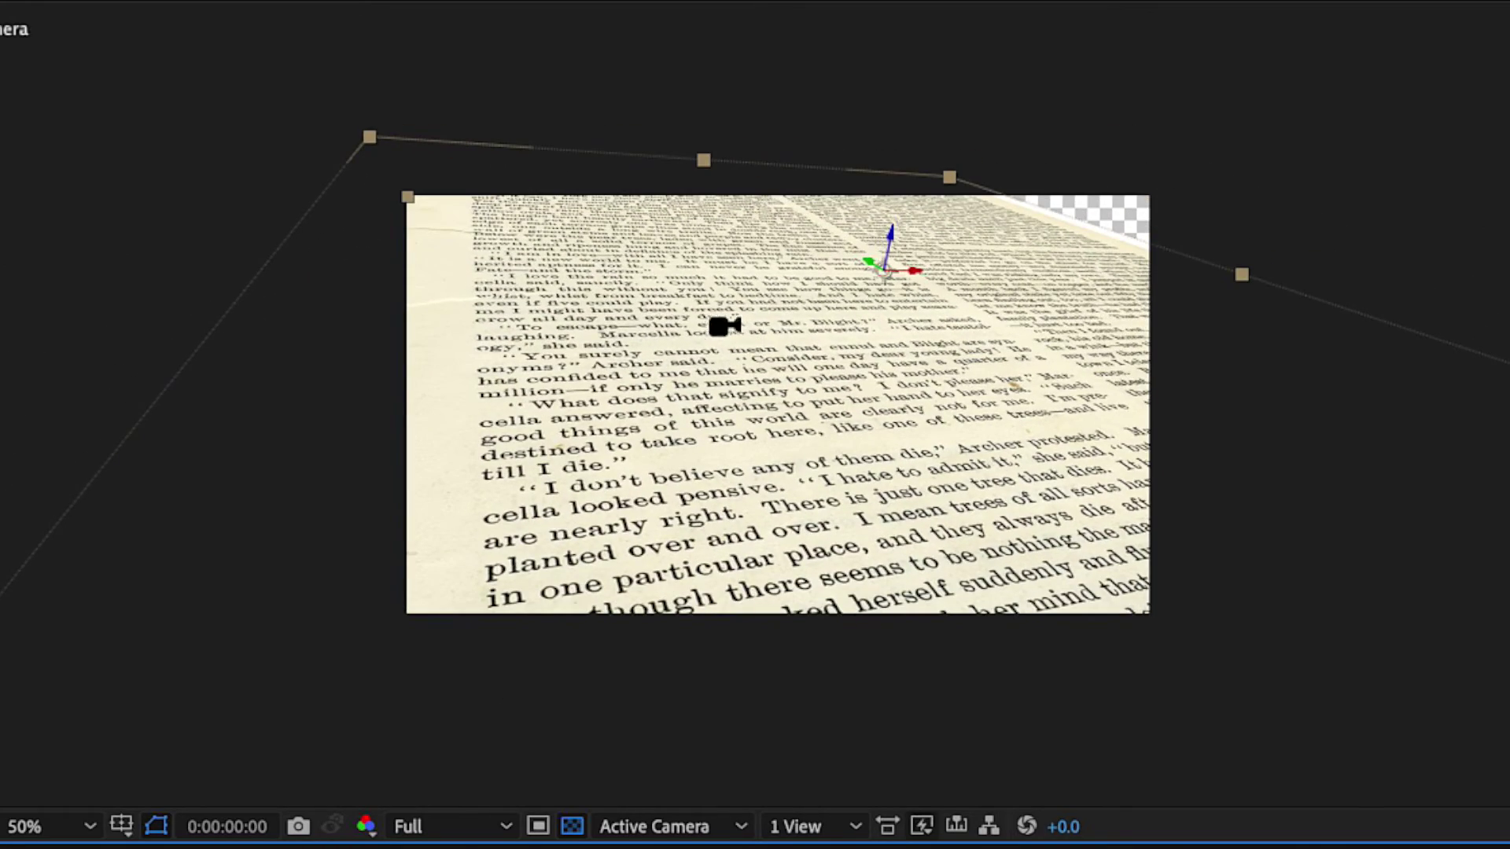
left_click_drag(666, 280, 739, 417)
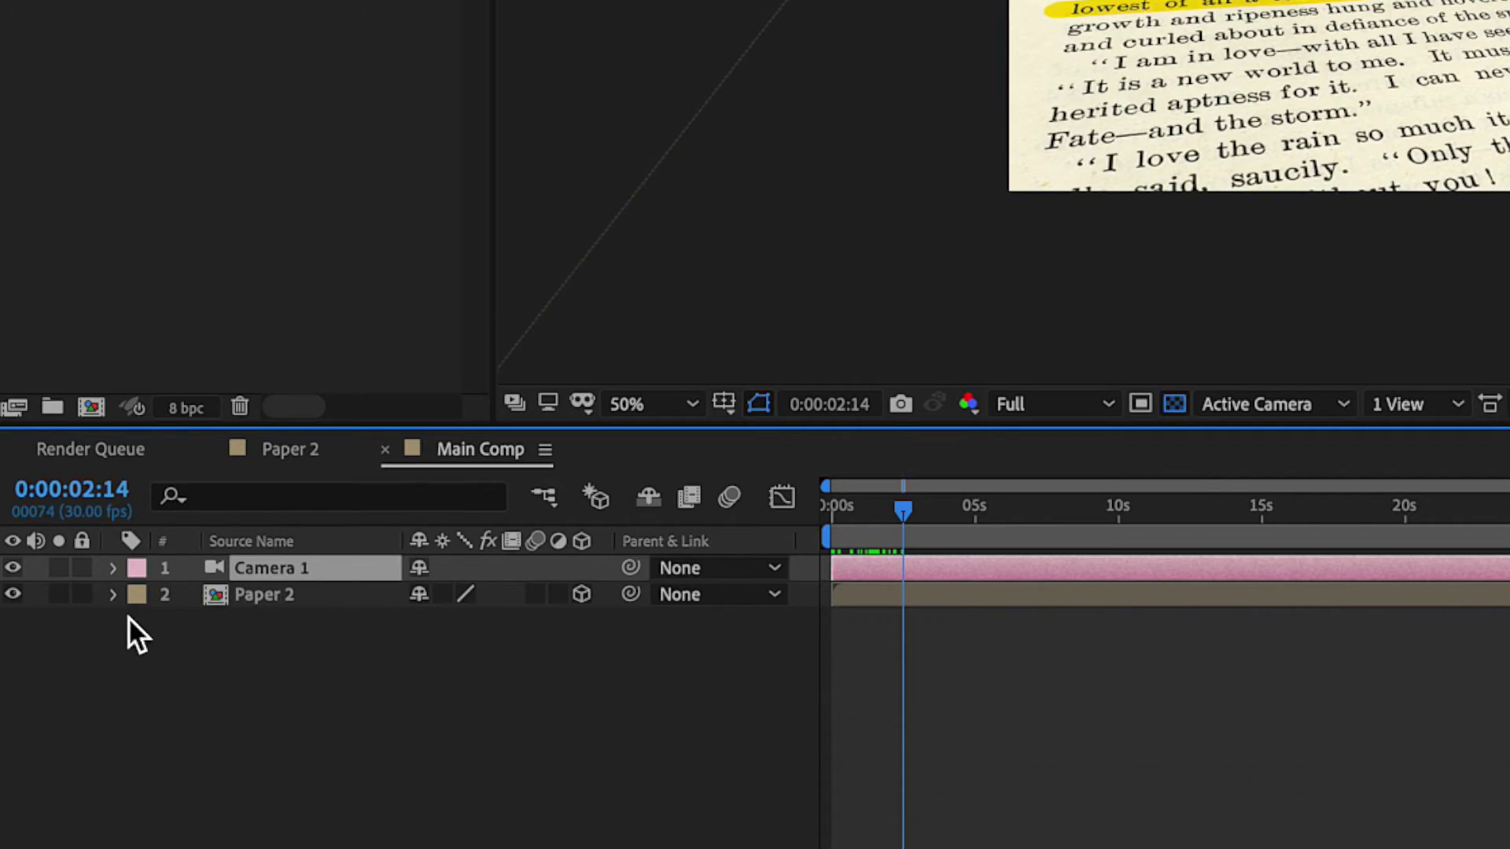
Turn on Camera 1's Depth of Field and raise its Aperture to about 215.7 pixels.
left_click(267, 591)
left_click(271, 569)
left_click(114, 570)
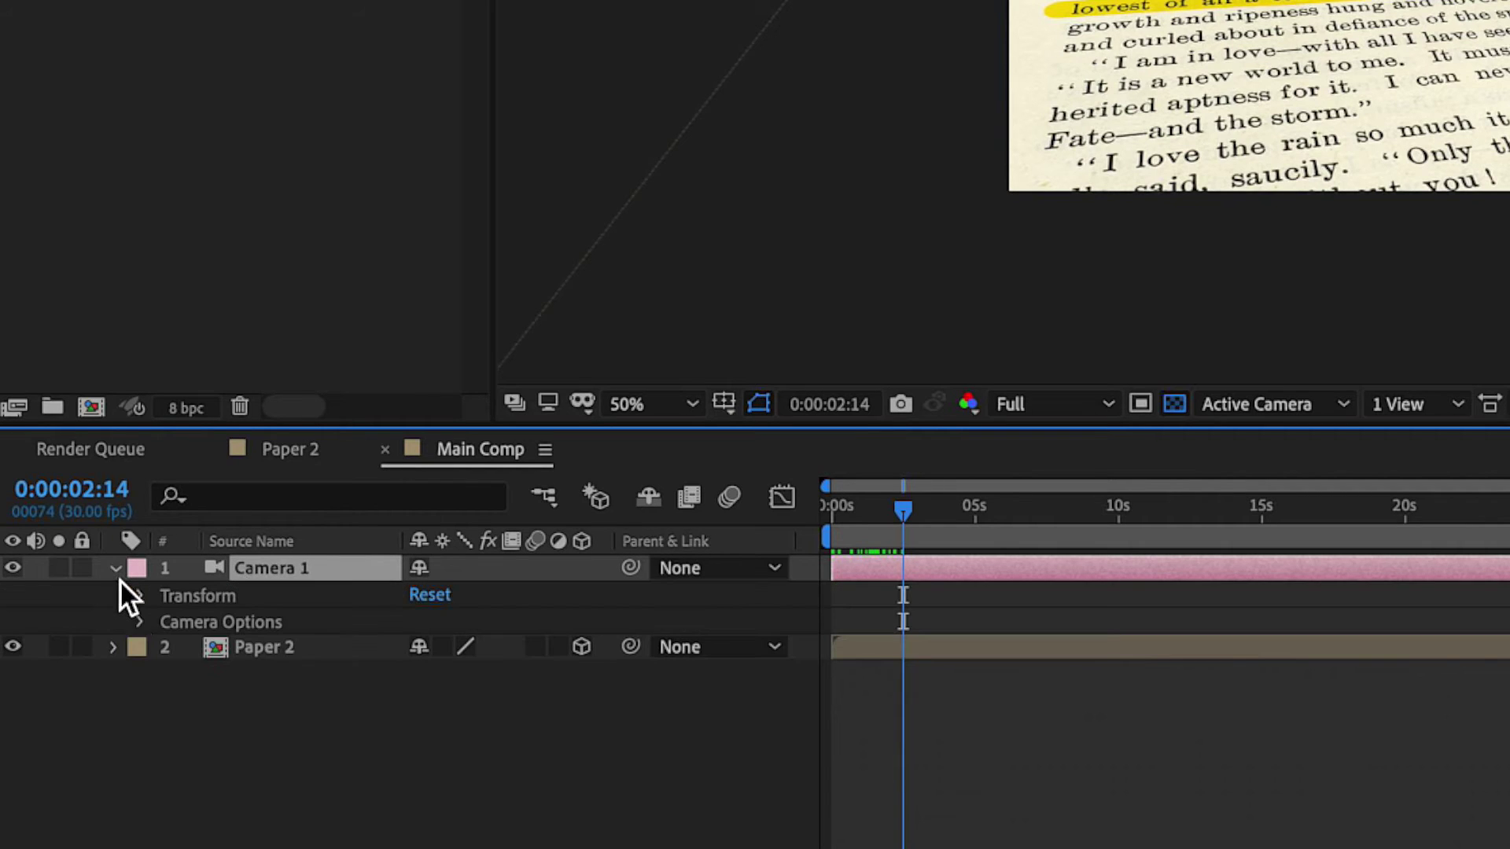
left_click(142, 623)
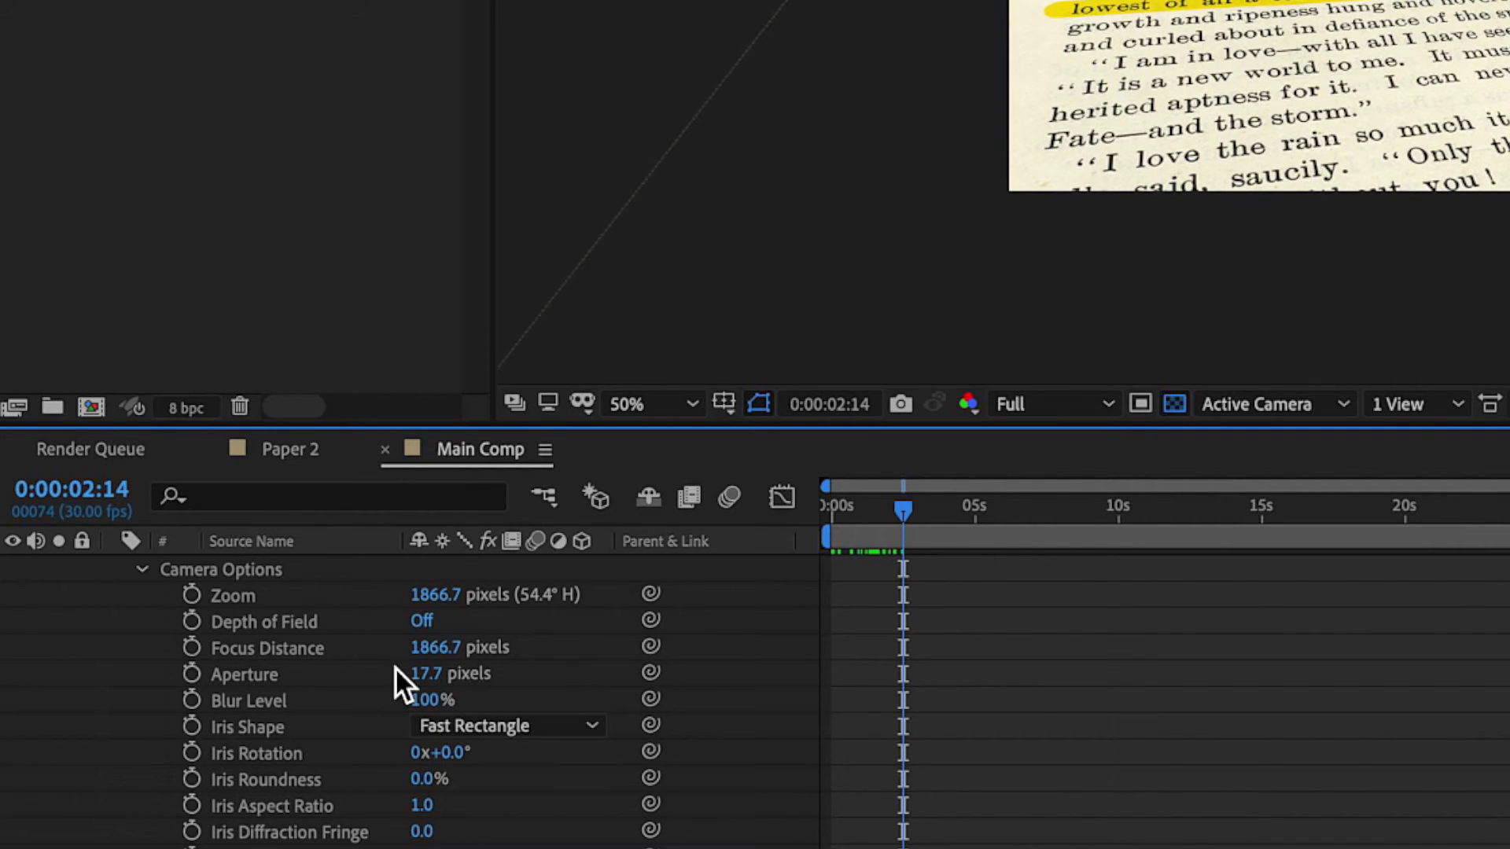
left_click(422, 622)
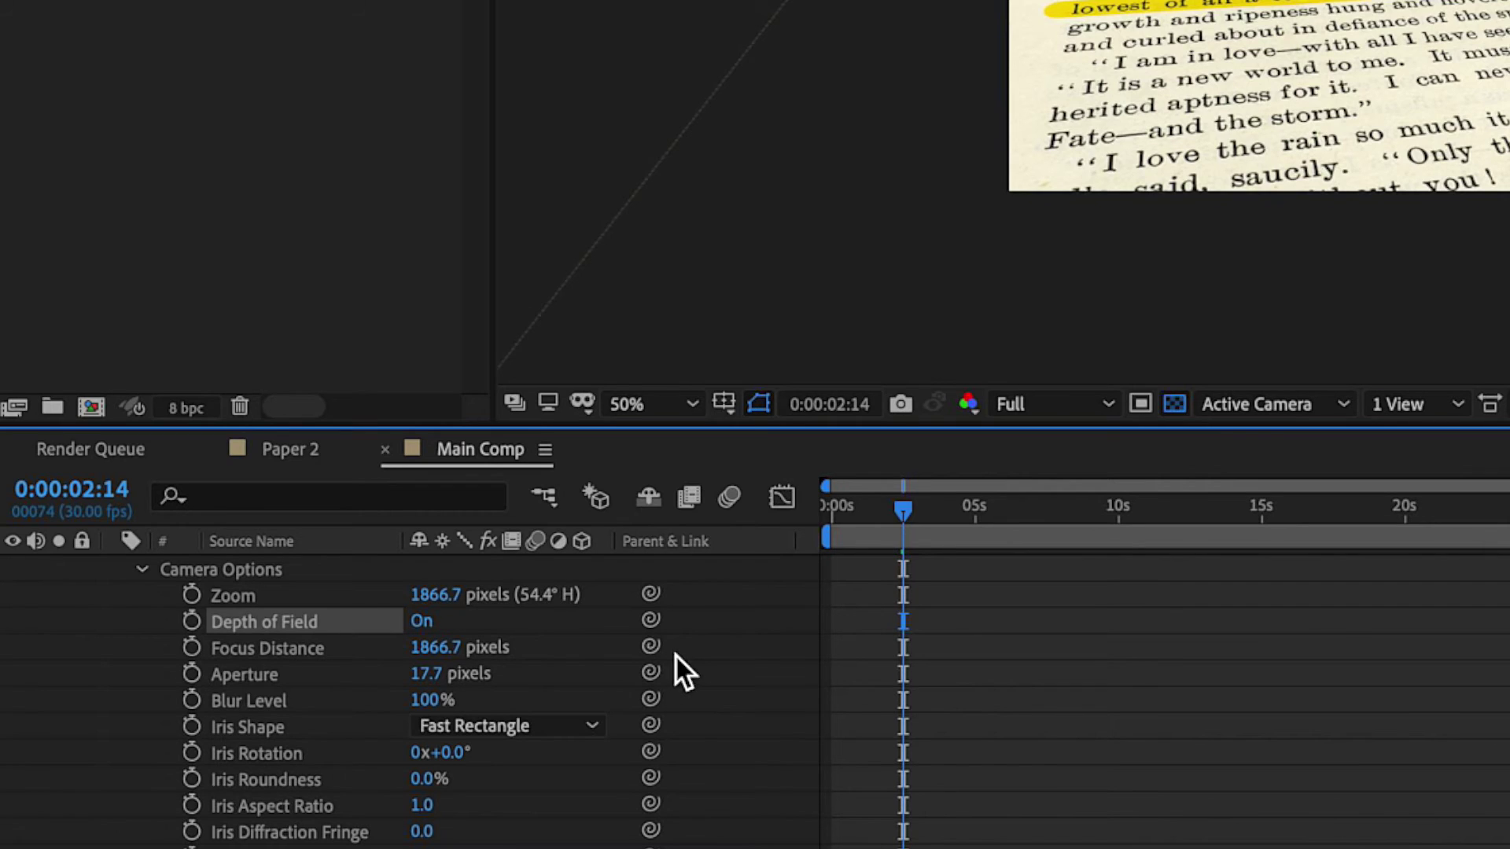
left_click_drag(425, 675, 720, 677)
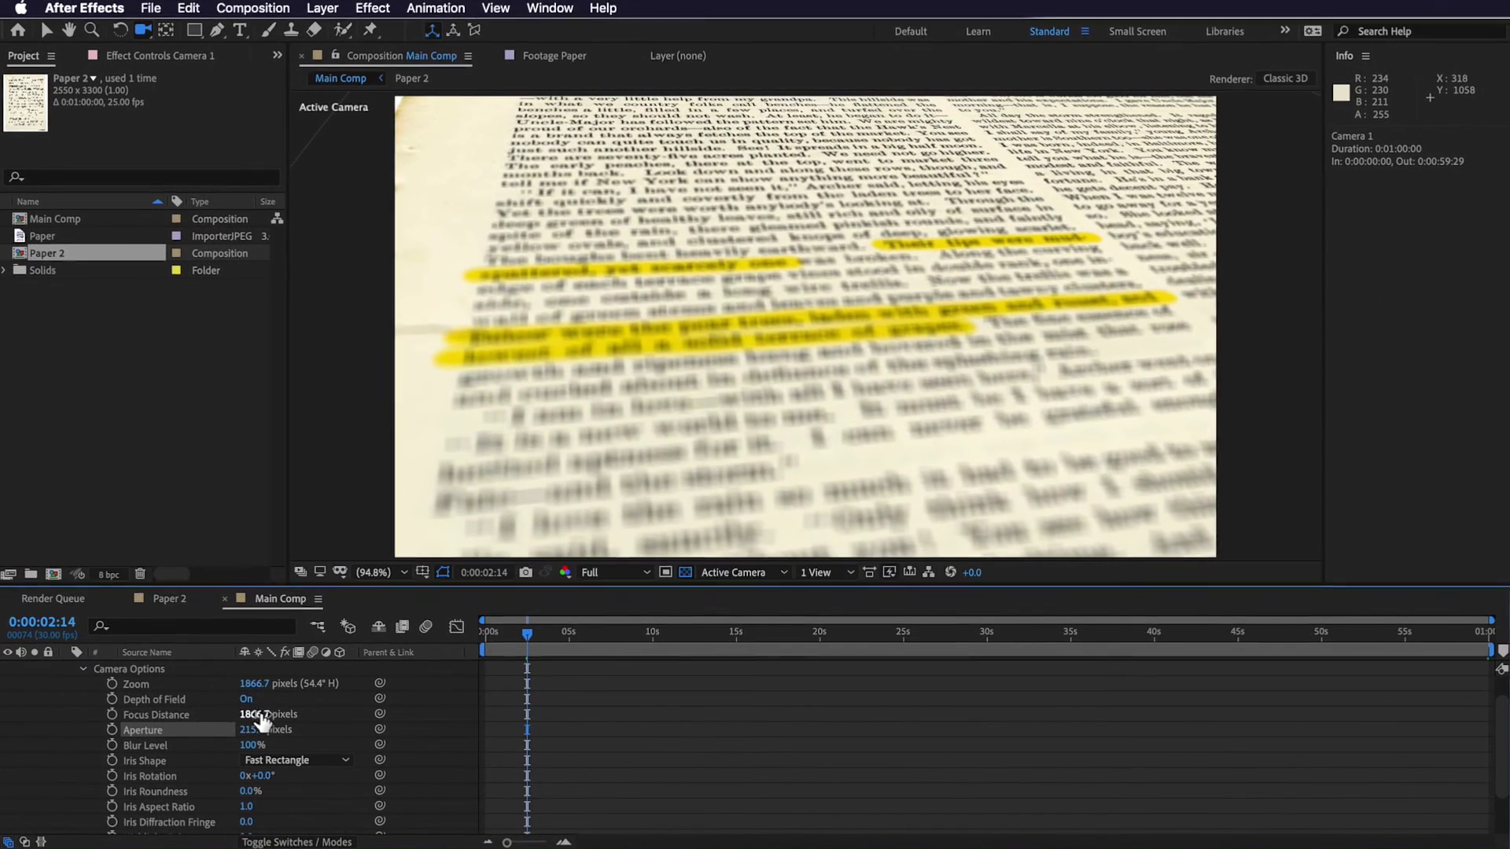
Set Camera 1's Focus Distance to about 1038.7 pixels and keyframe it at frame 0.
left_click(251, 714)
left_click_drag(171, 718, 123, 718)
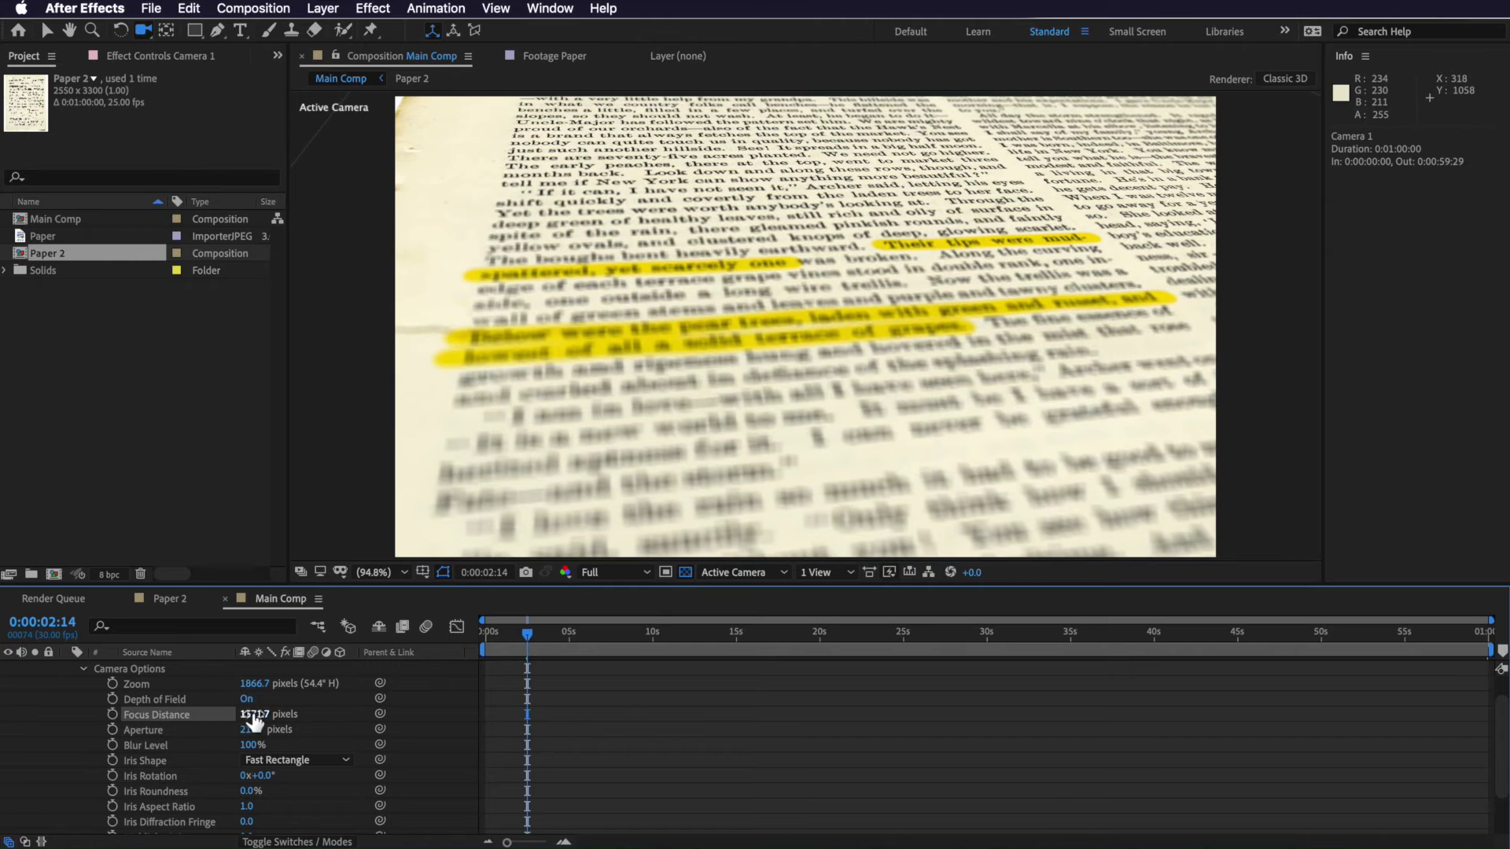
left_click_drag(66, 720, 4, 716)
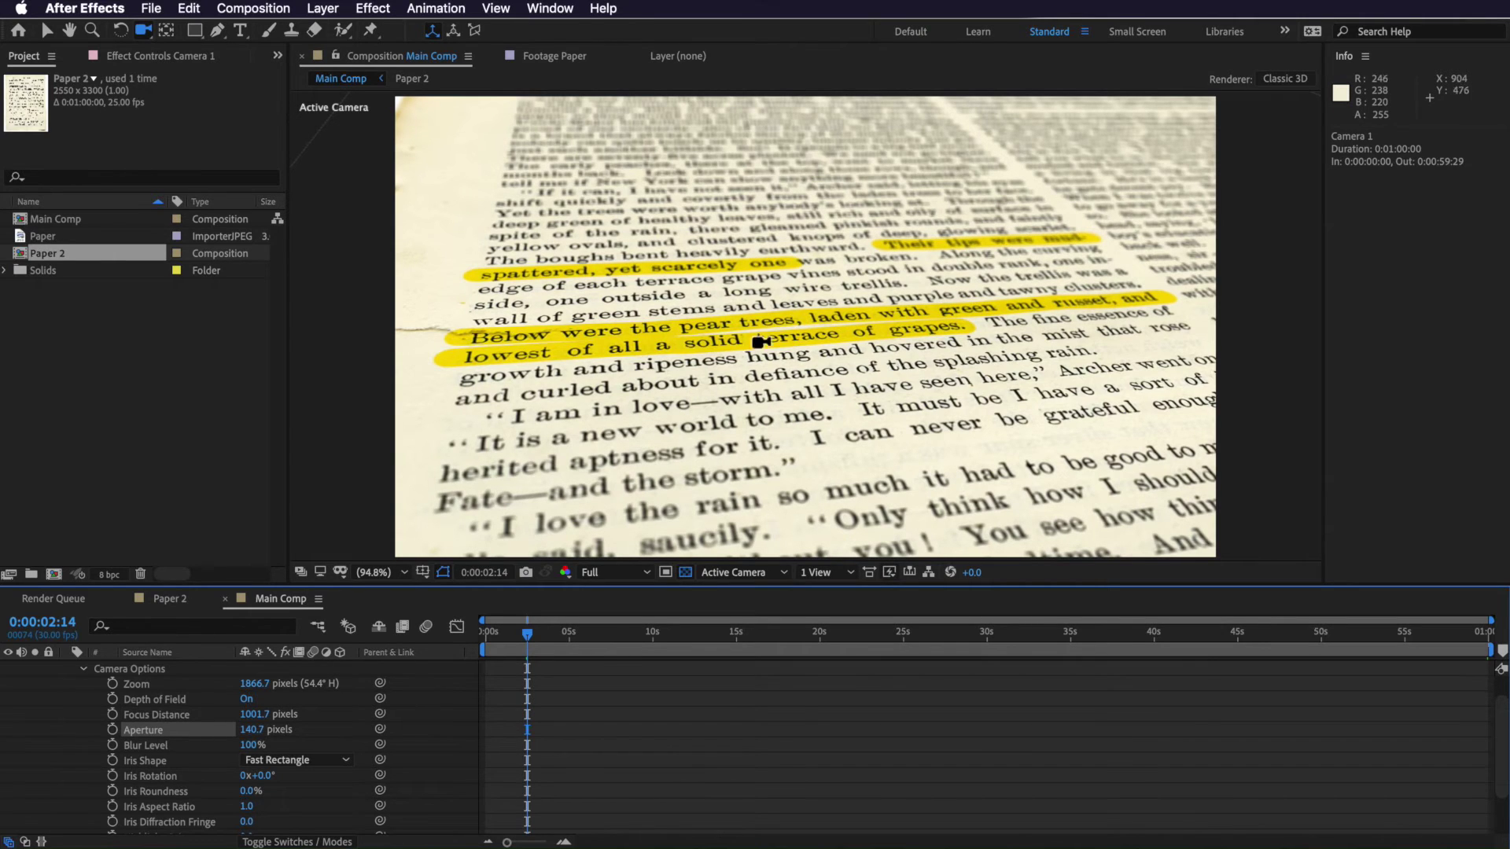
left_click_drag(265, 717, 275, 717)
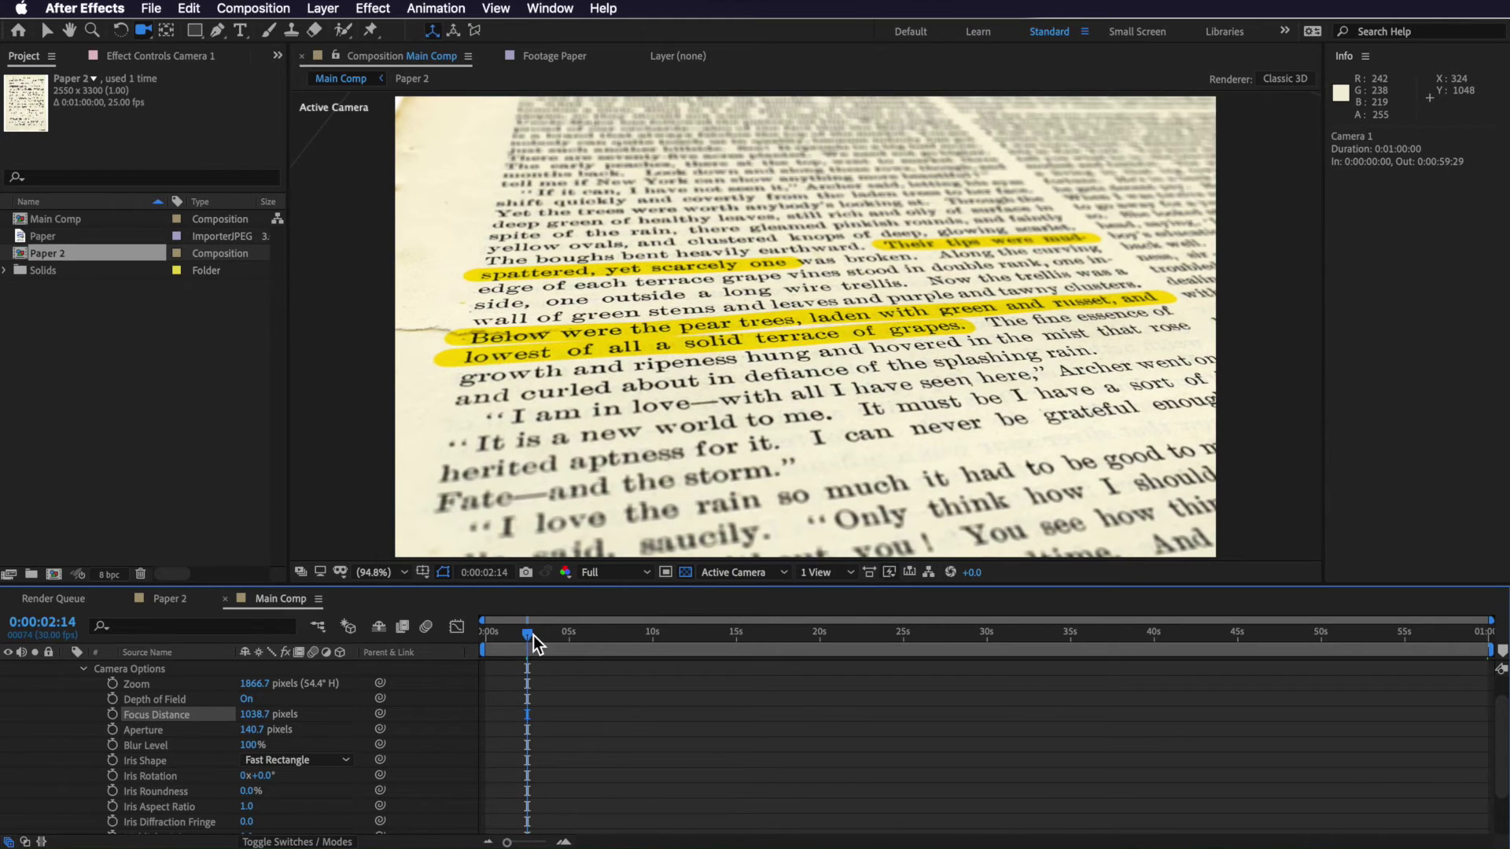
left_click_drag(533, 635, 459, 643)
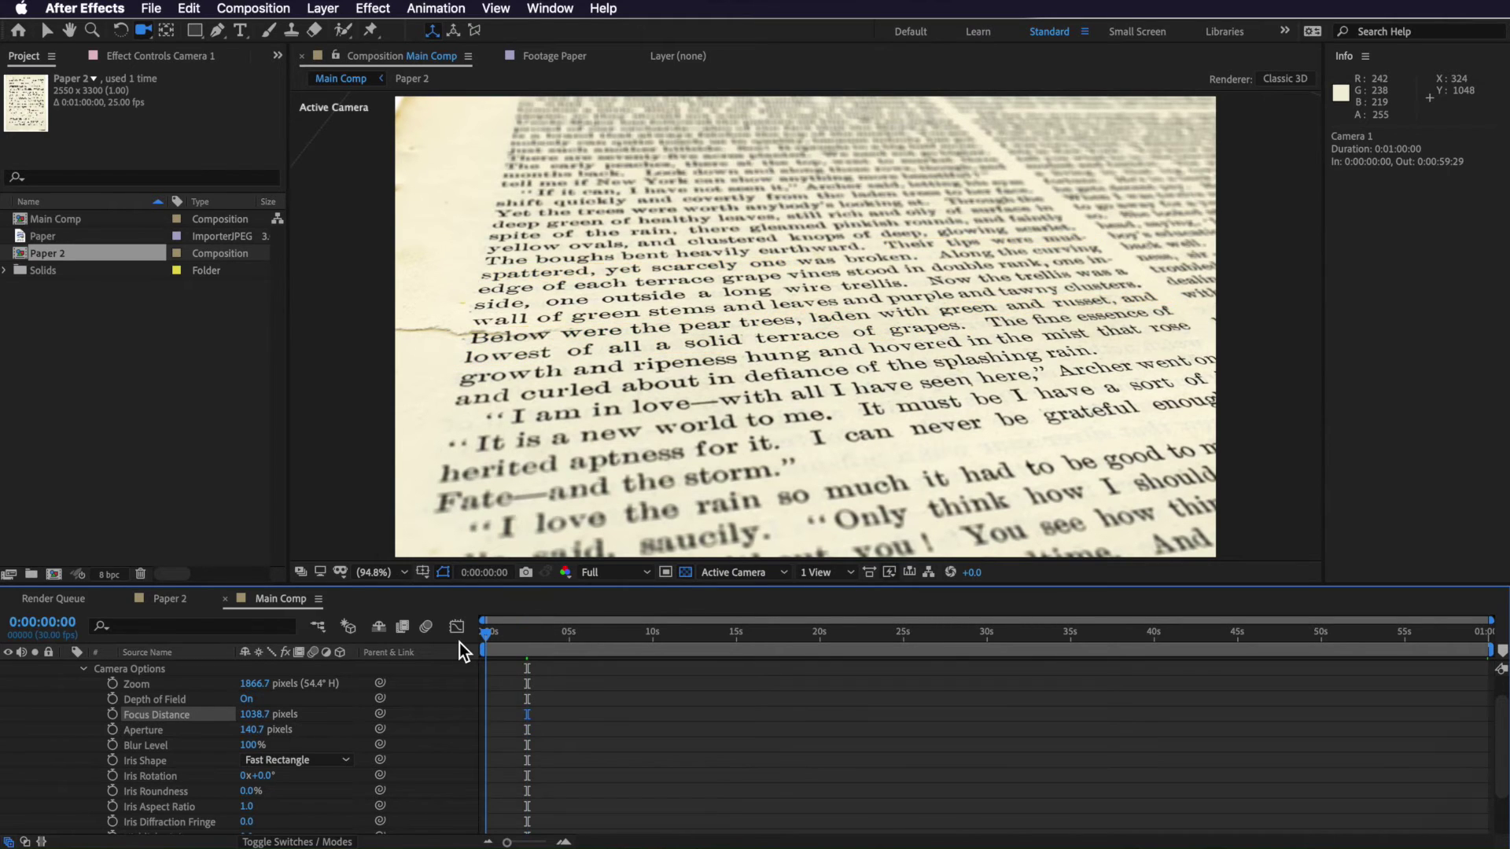
left_click(112, 719)
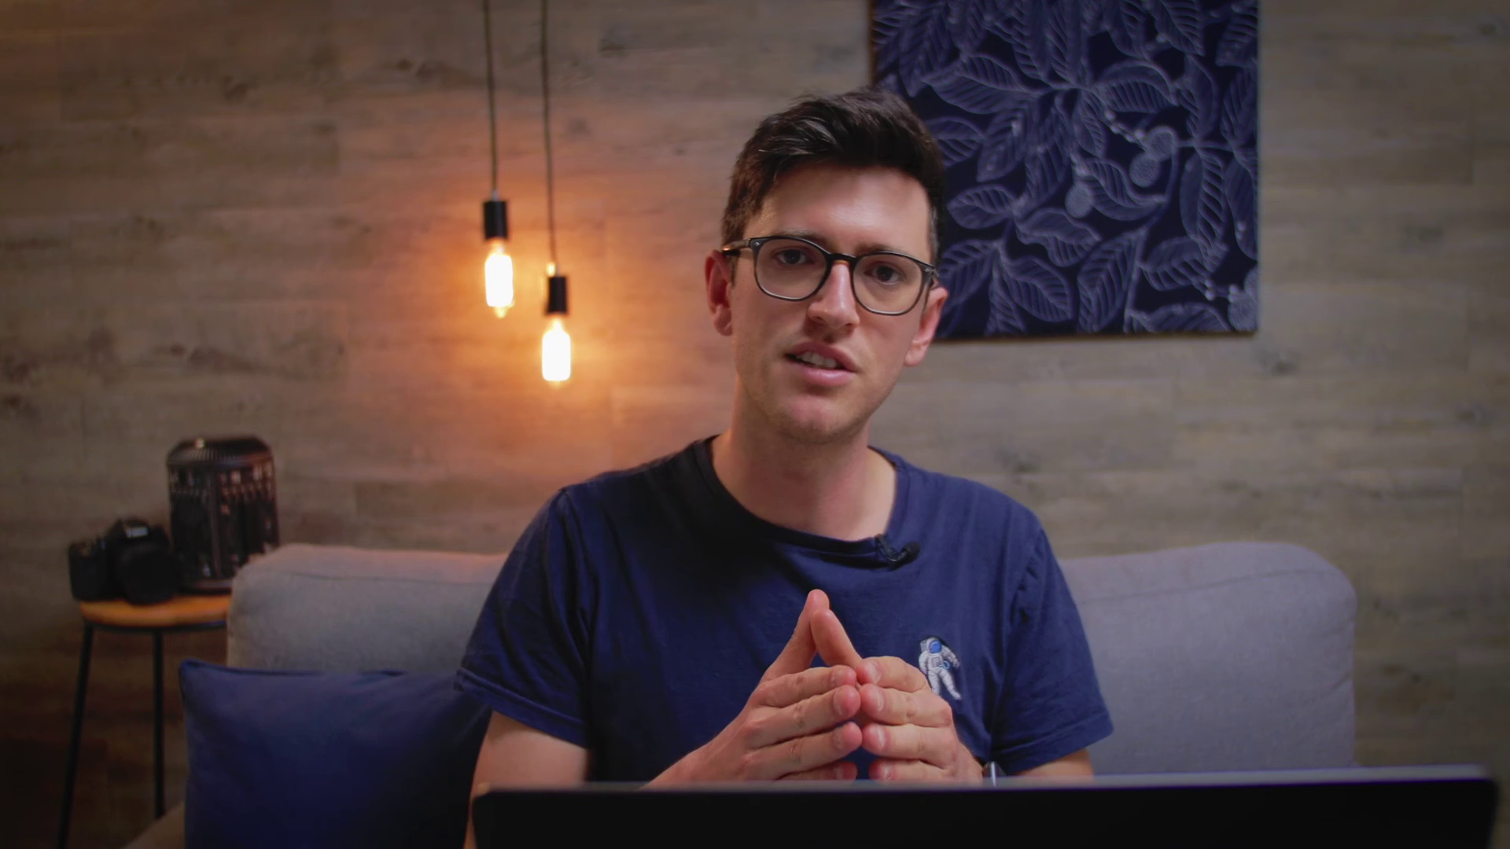